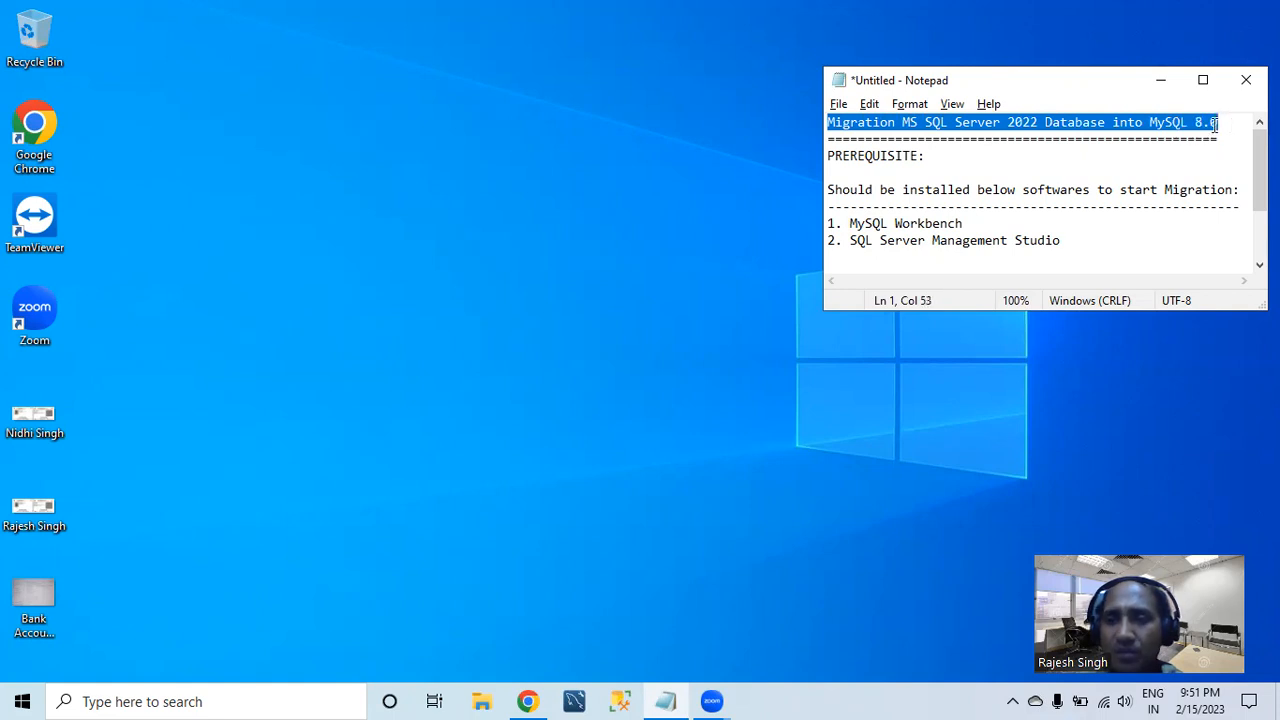
- Review the migration notes, highlighting the MySQL 8.0 target, the prerequisite heading, MySQL Workbench and SQL Server Management Studio
click(955, 158)
drag(903, 121, 1229, 118)
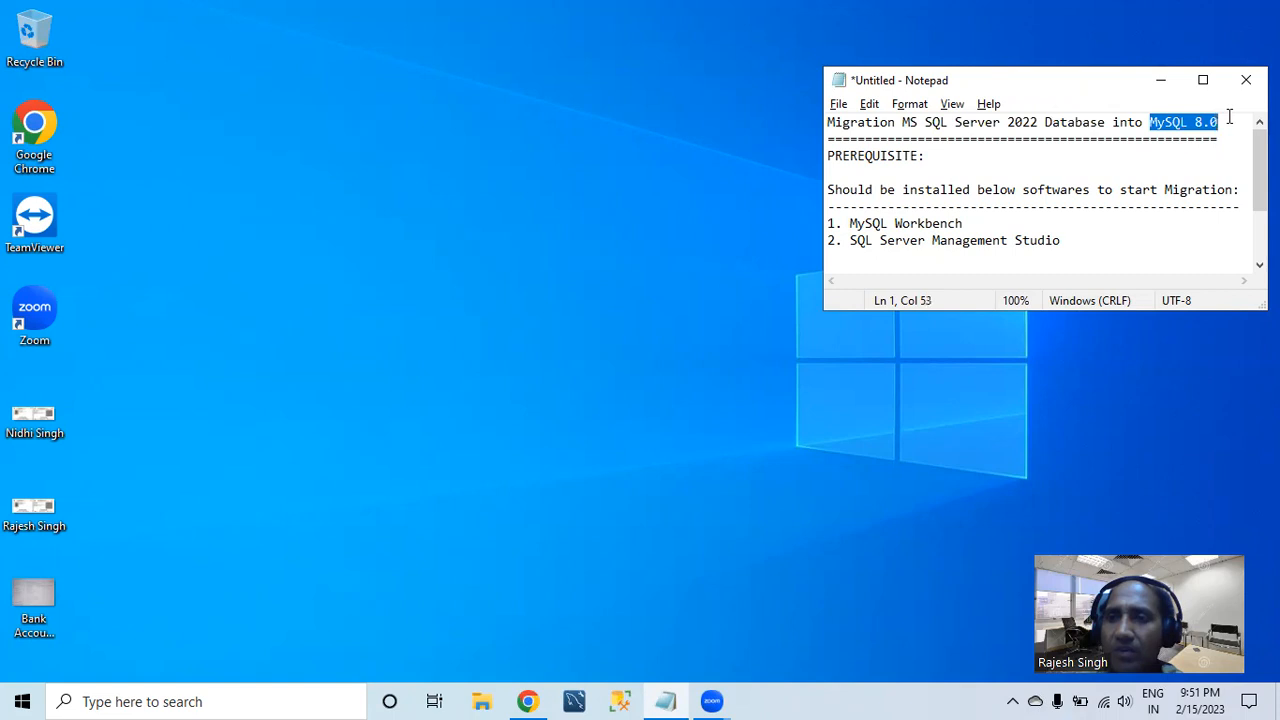
drag(955, 157, 817, 155)
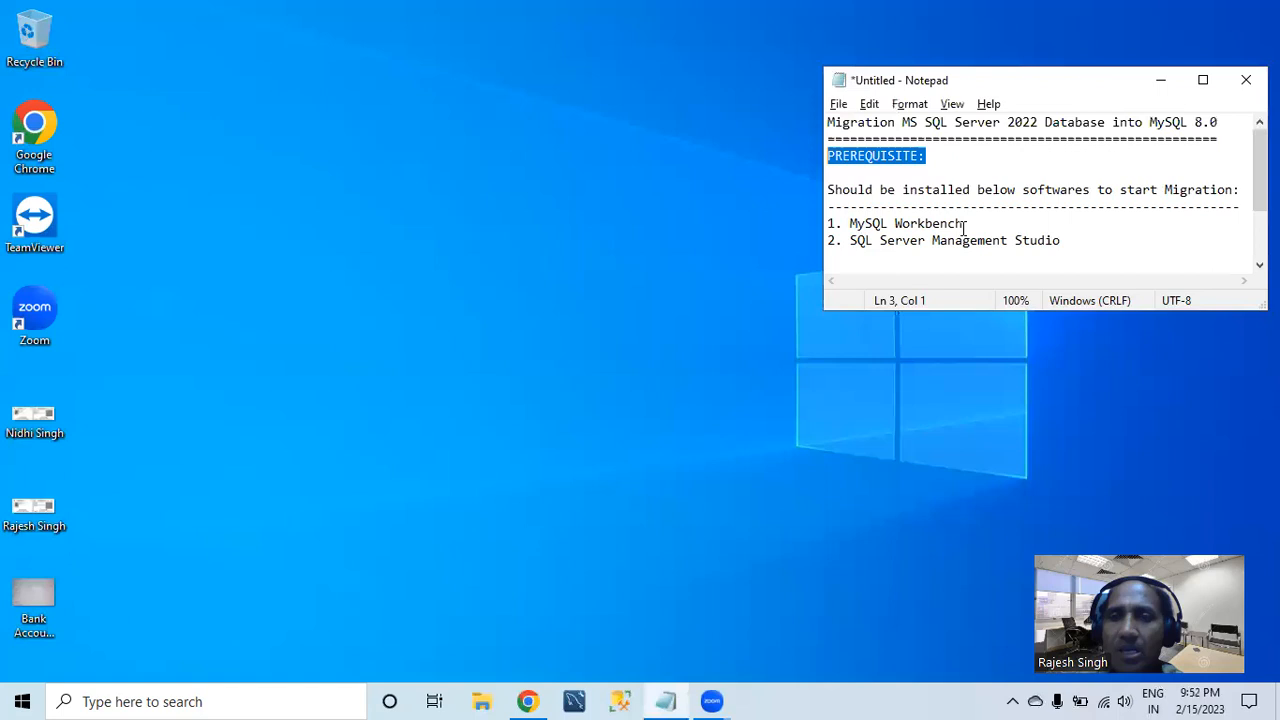
drag(972, 223, 852, 223)
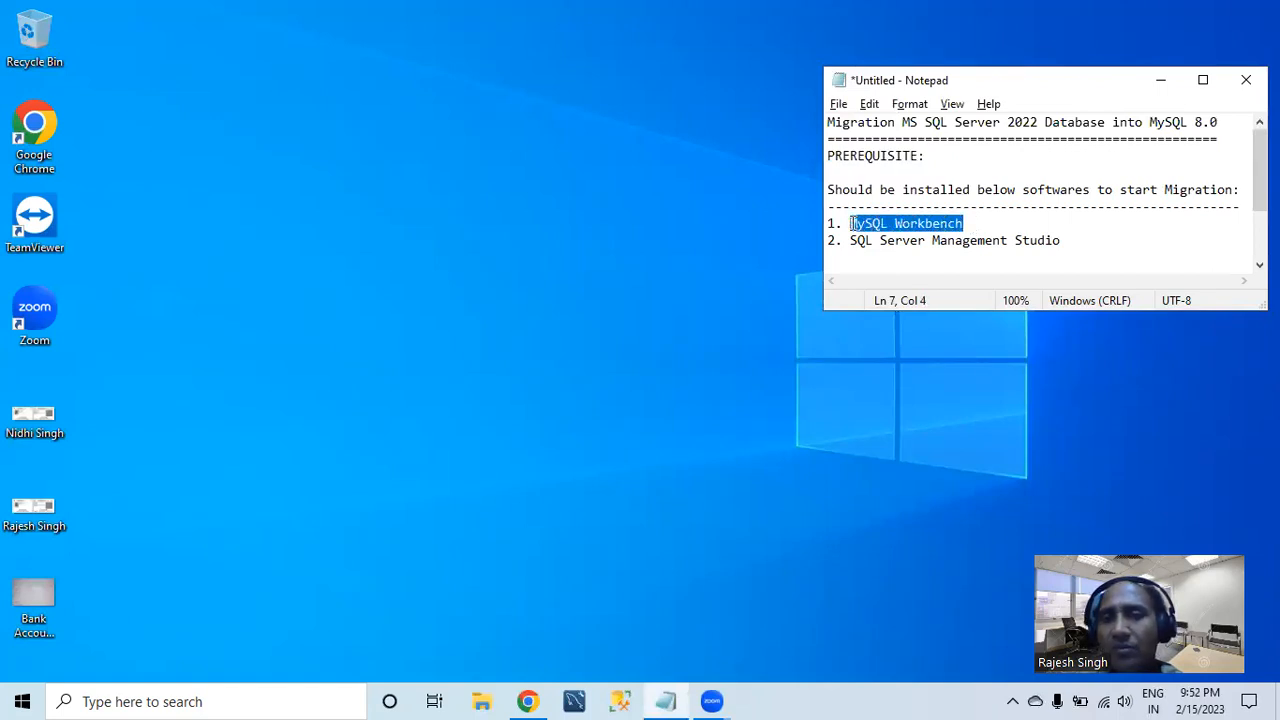
drag(850, 241, 1096, 255)
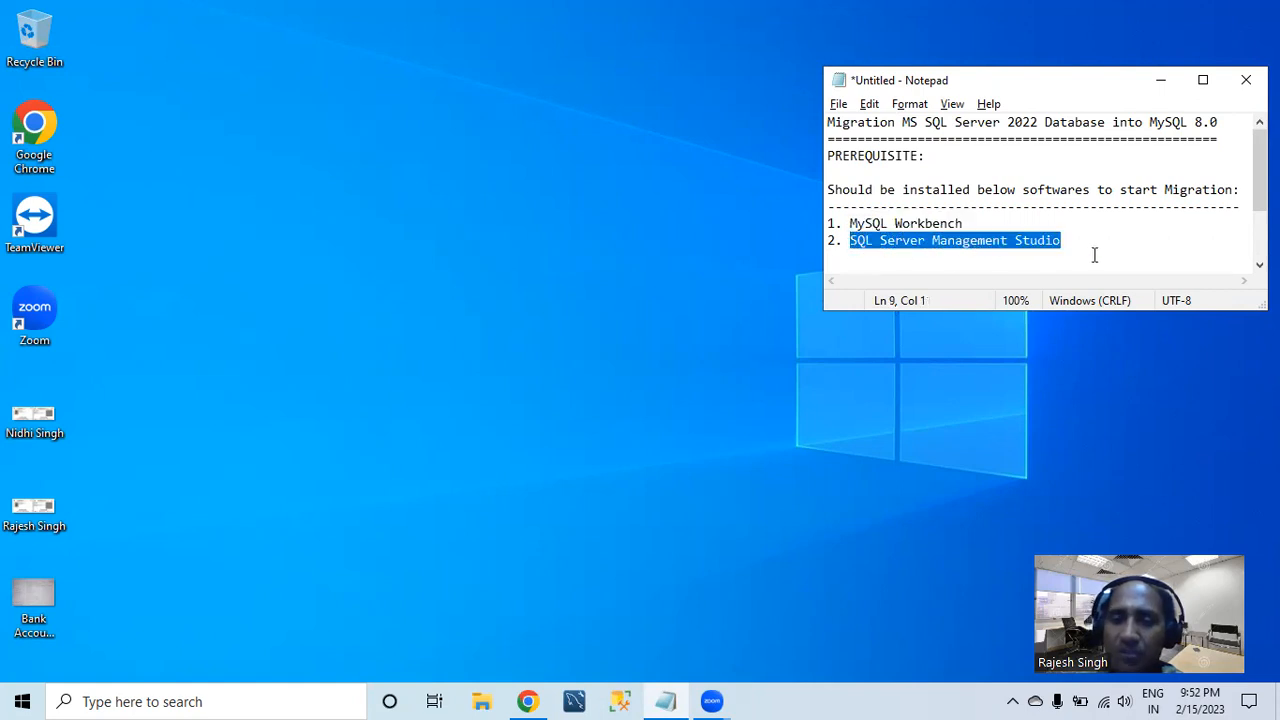
scroll(1094, 255, down, 1)
click(997, 206)
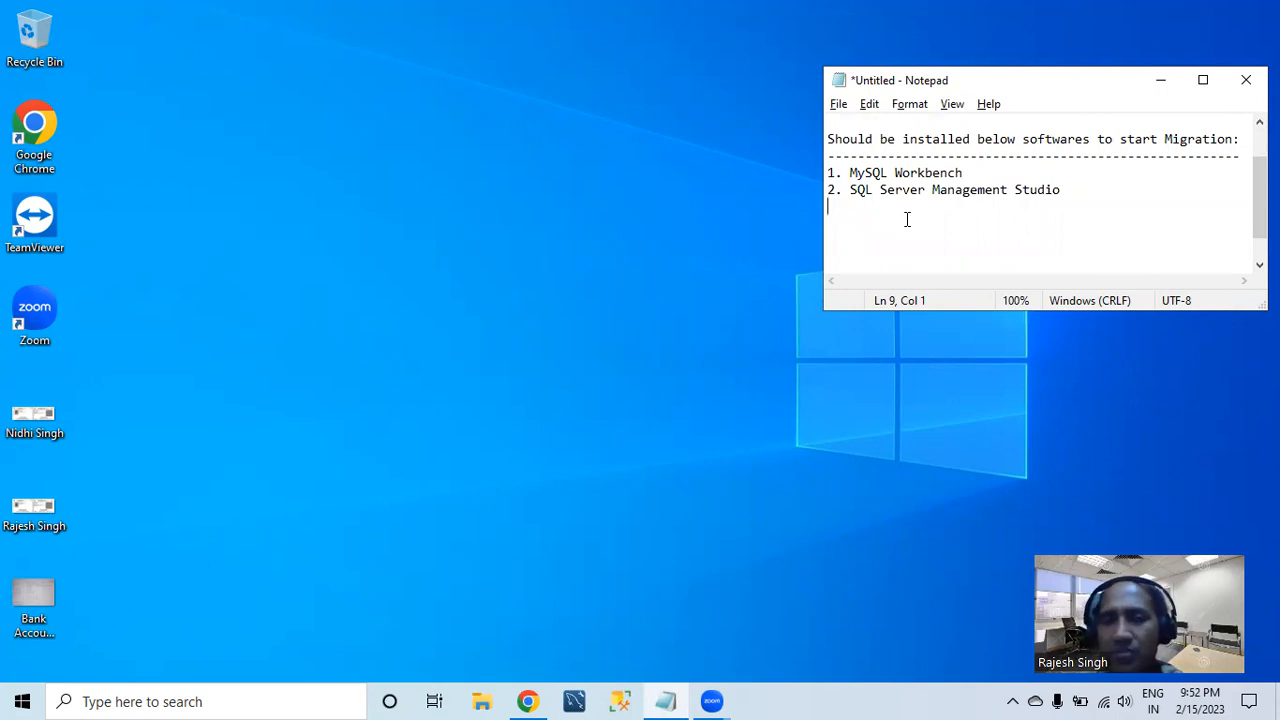
drag(848, 172, 1002, 170)
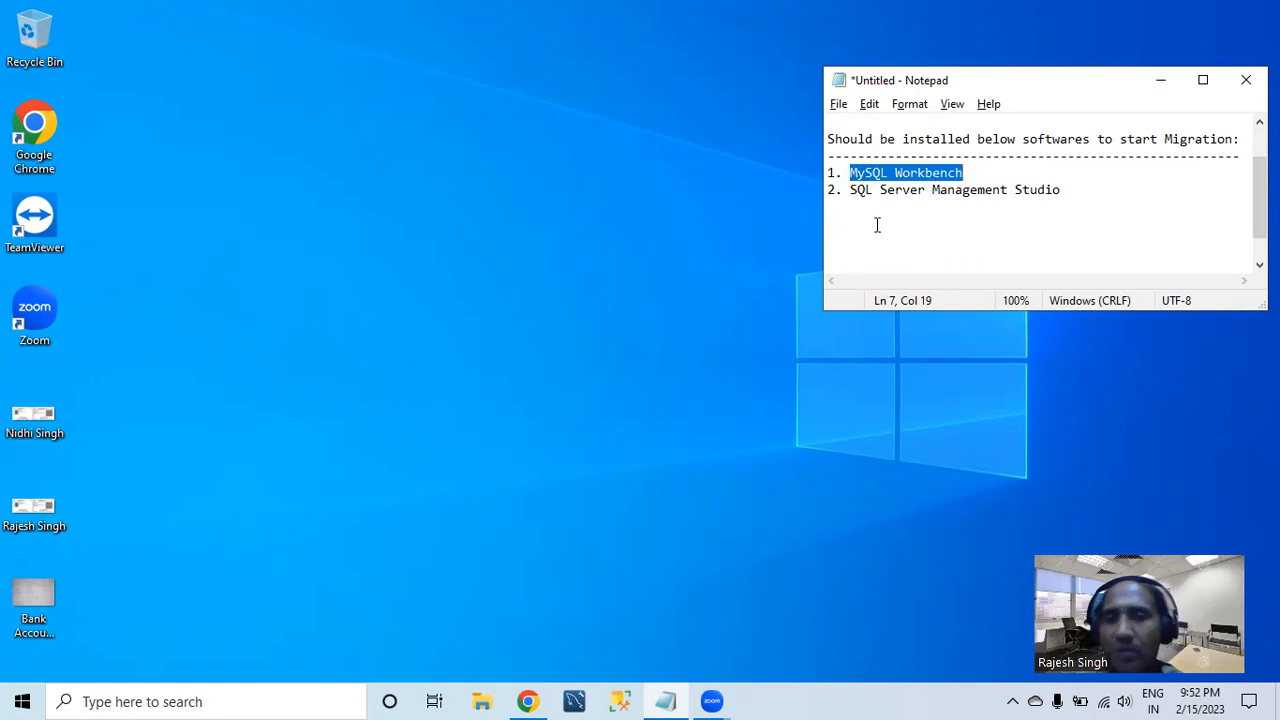
drag(851, 193, 1109, 203)
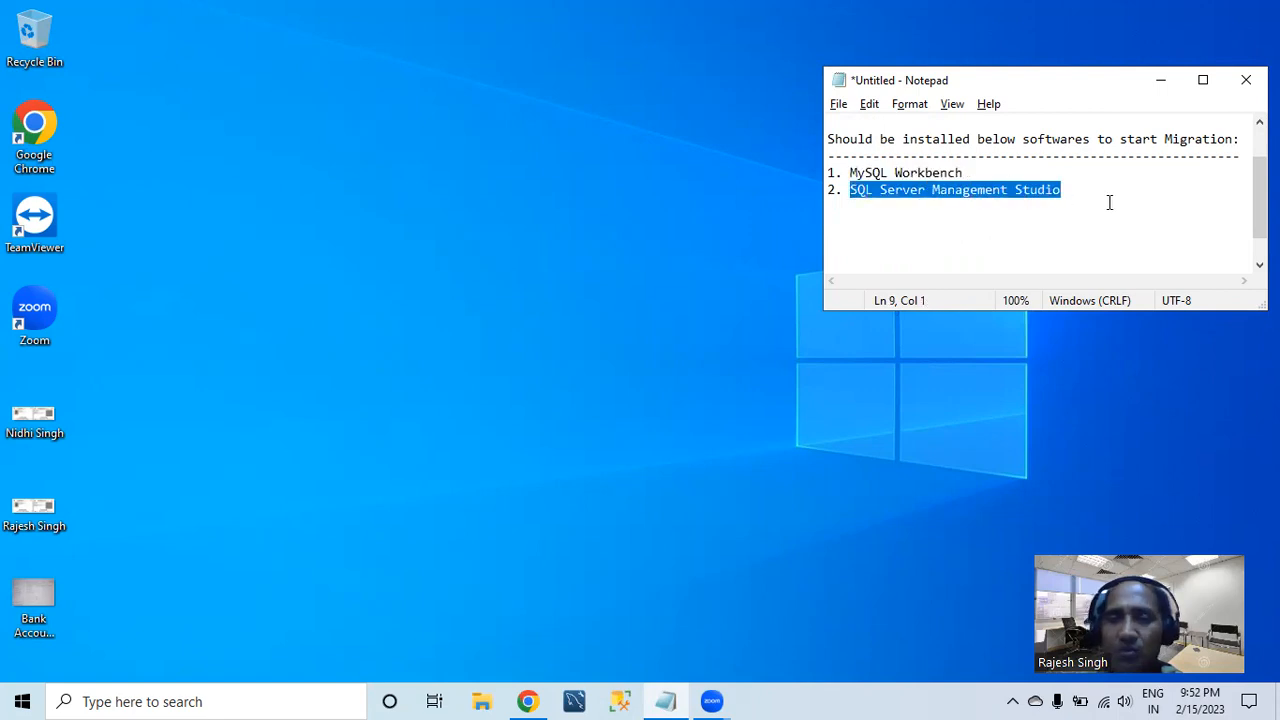
click(1063, 189)
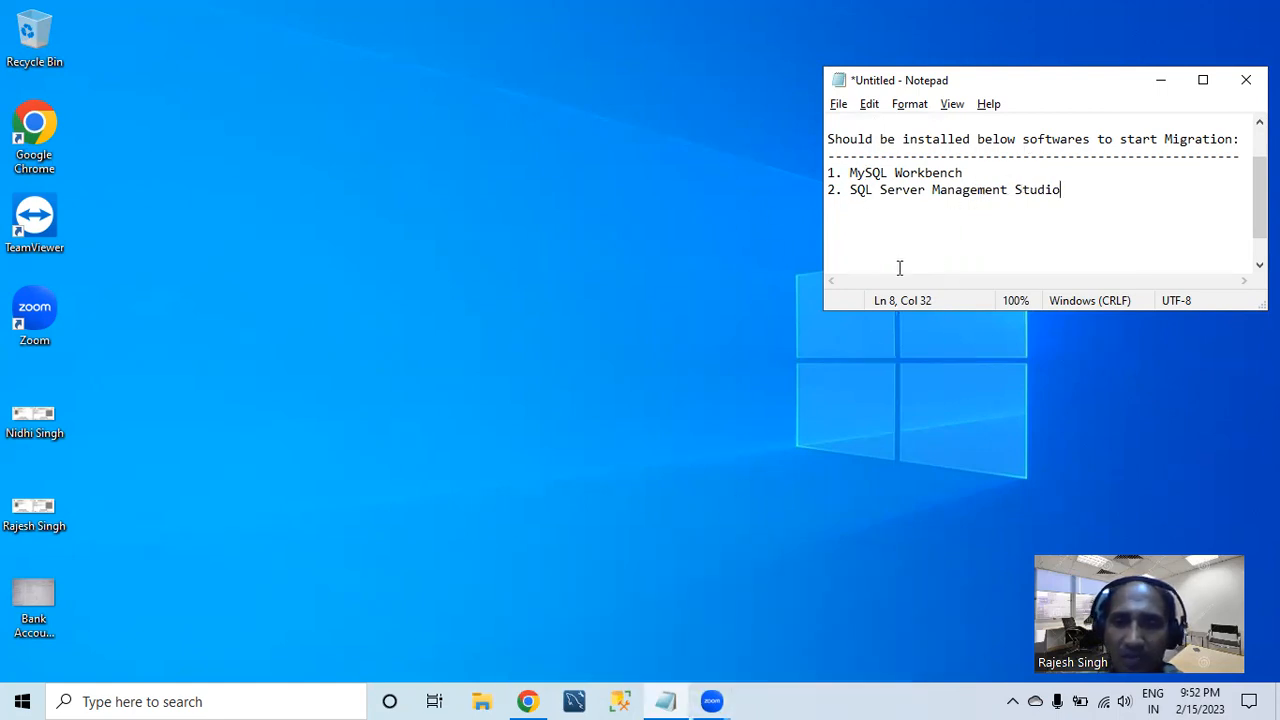
- Switch to SQL Server Management Studio, connect to the local Database Engine with Windows Authentication, and select the AdventureWorksLT database
click(620, 700)
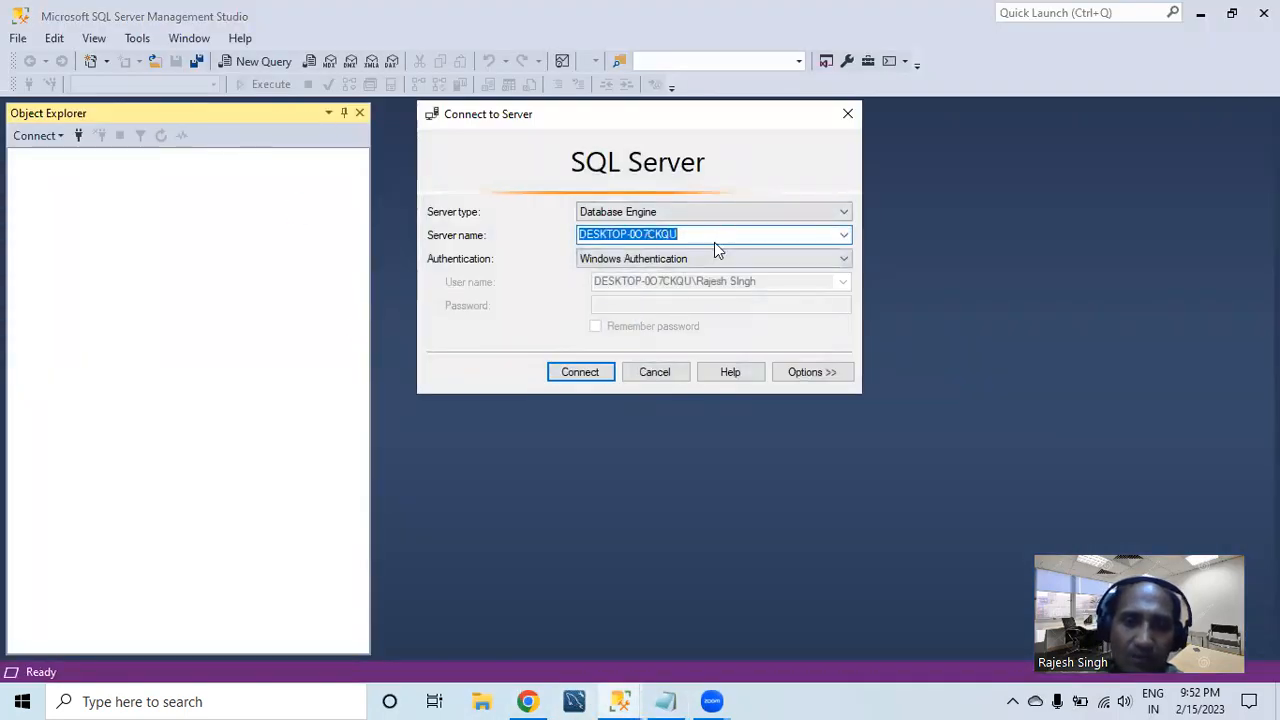
click(580, 374)
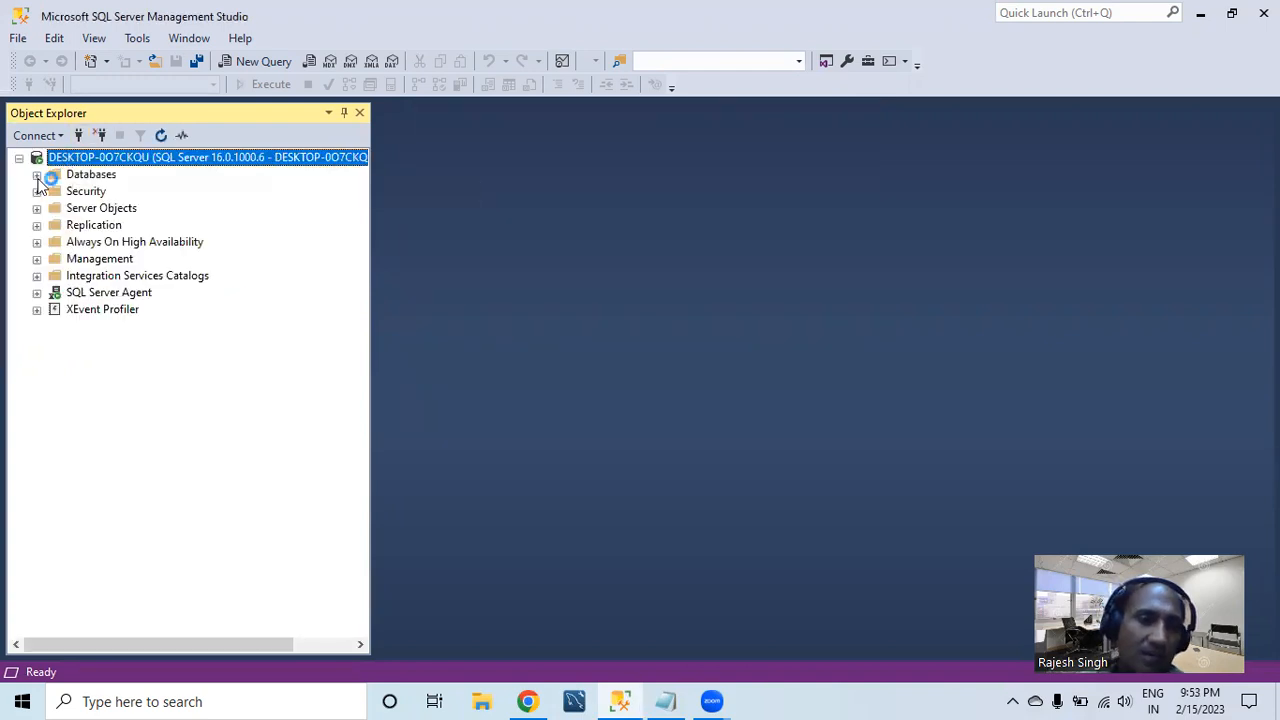
click(37, 175)
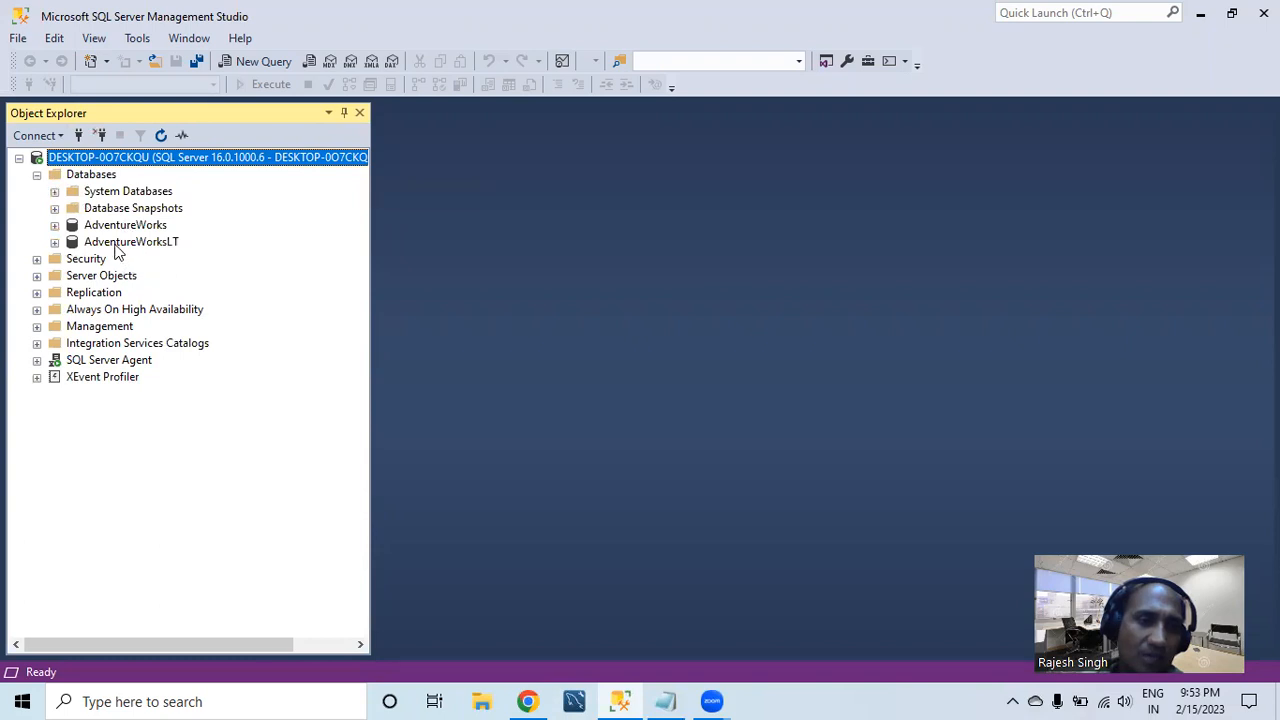
click(120, 243)
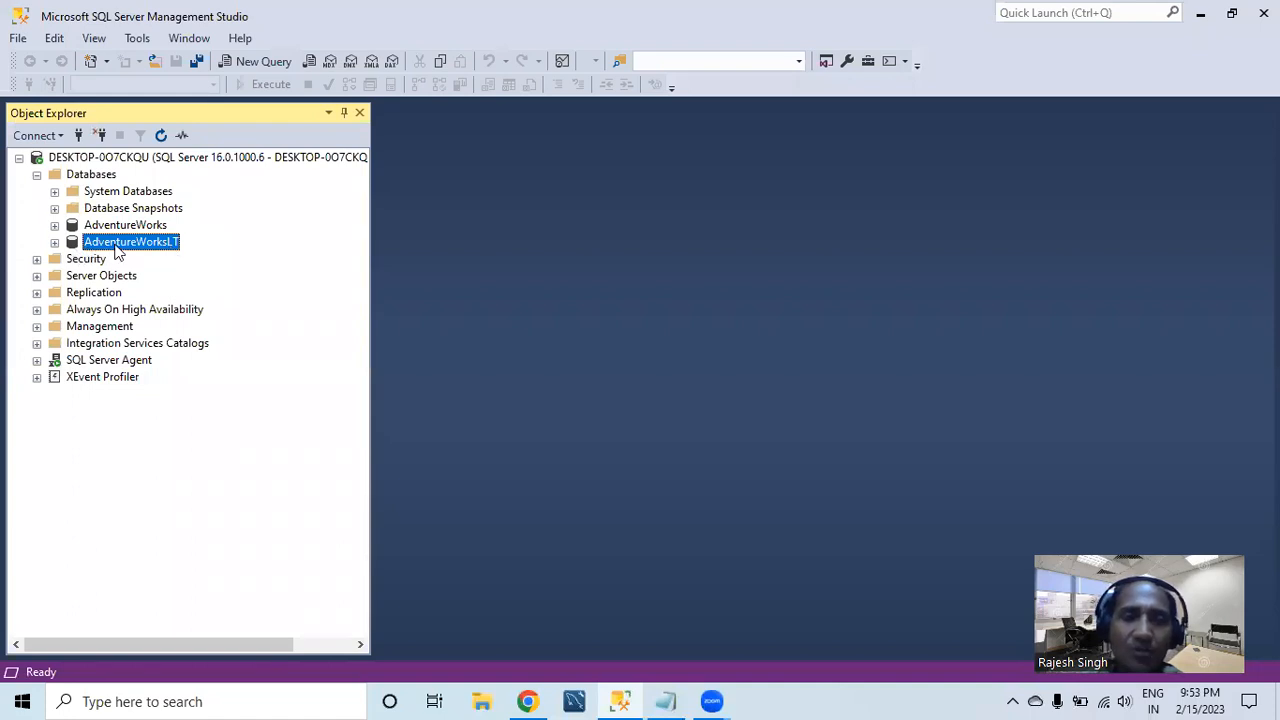
- Switch to MySQL Workbench, open the Local instance MySQL80 connection, and compare its schemas with the SQL Server databases
click(574, 701)
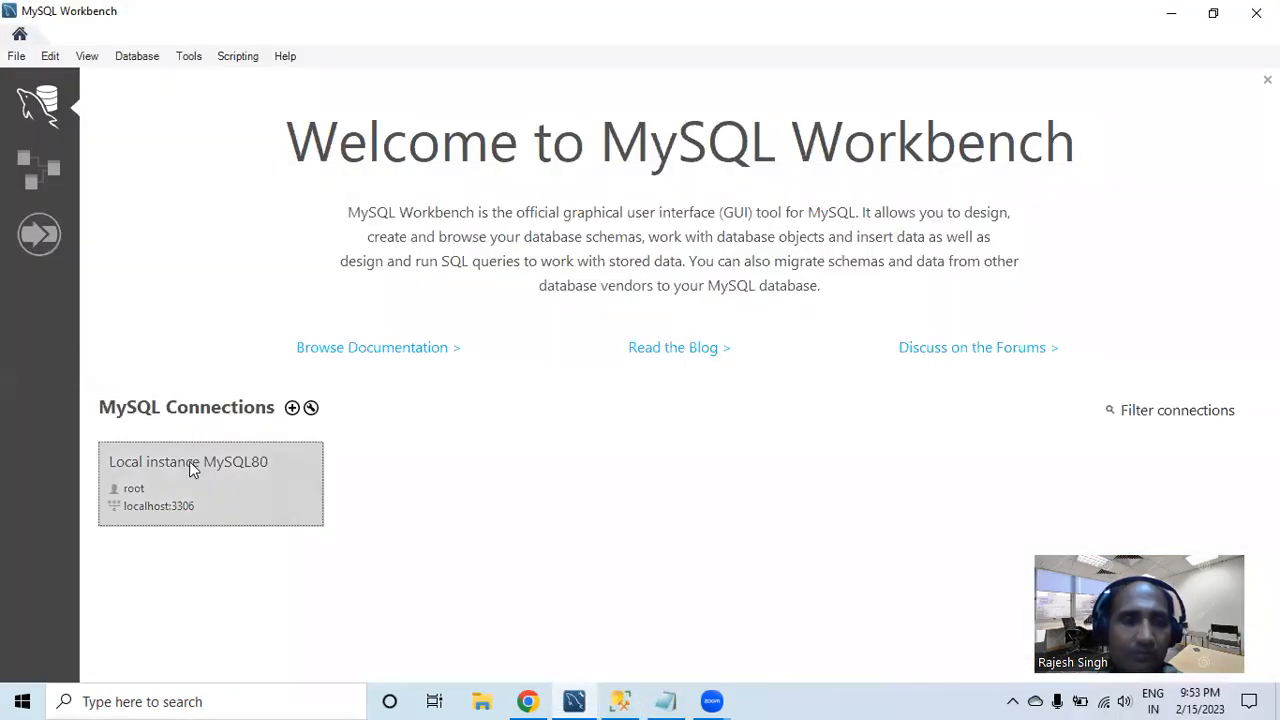
click(189, 461)
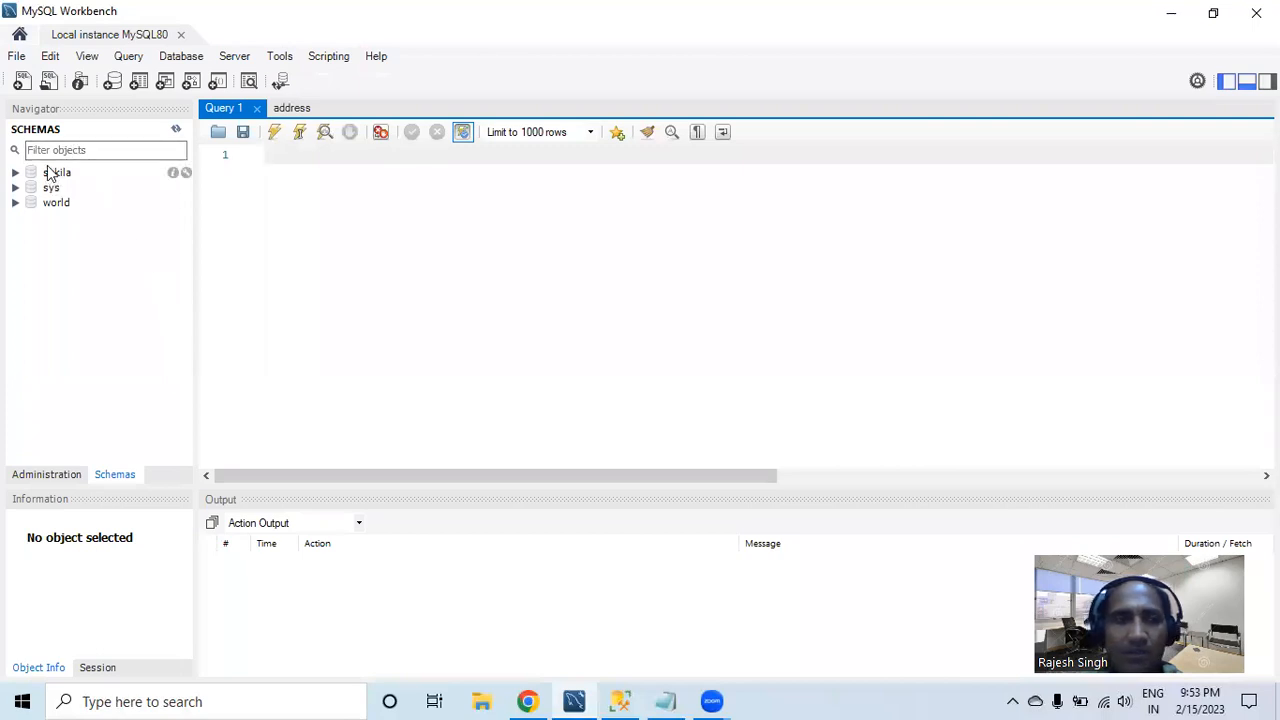
click(620, 701)
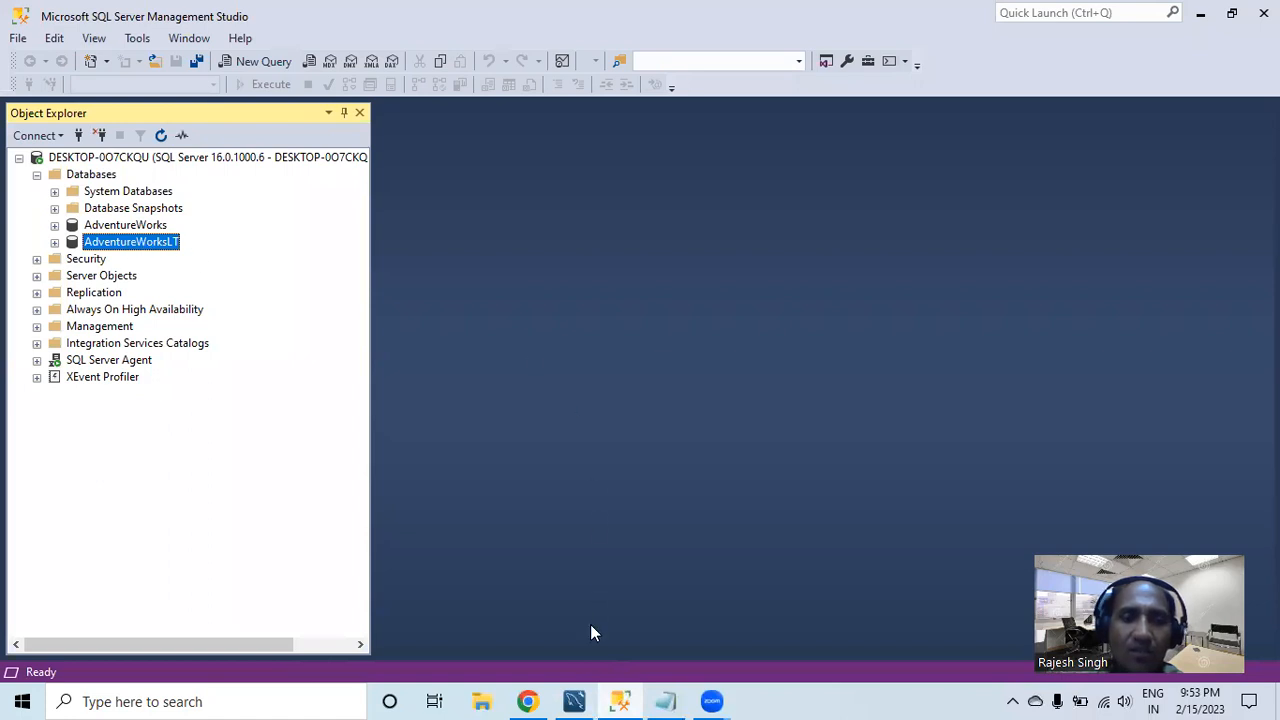
click(576, 700)
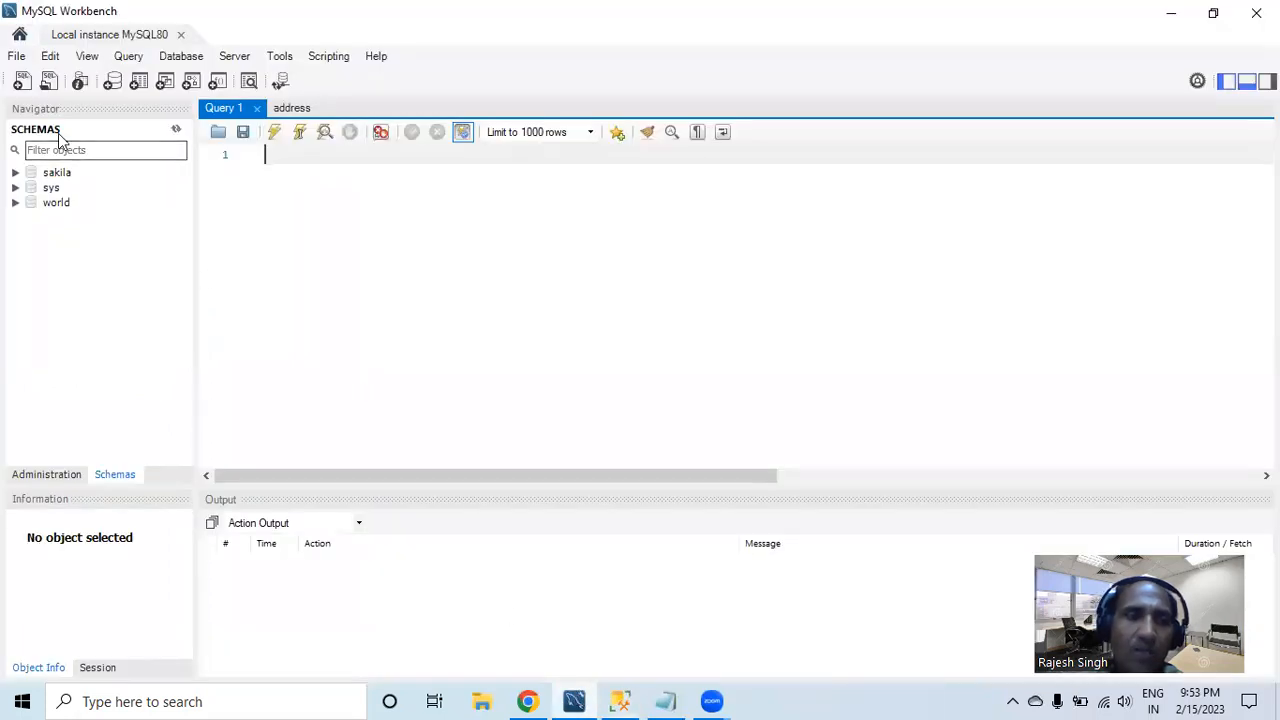
click(620, 700)
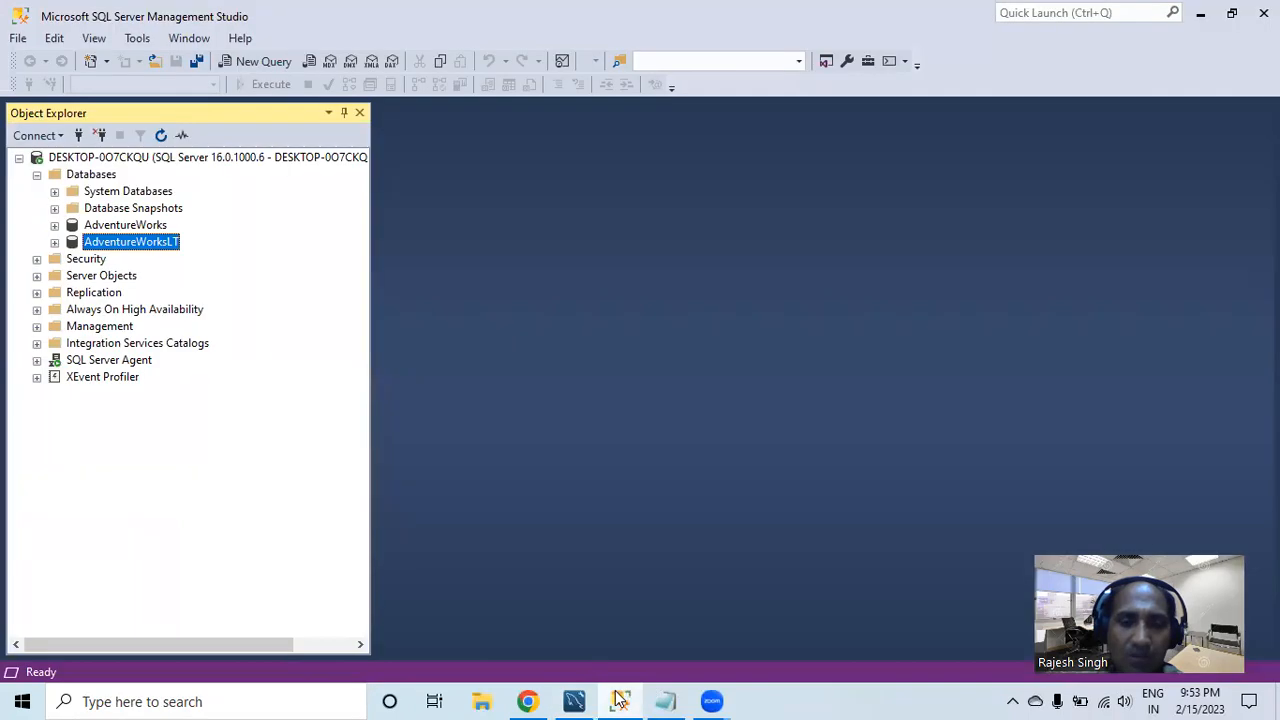
- Find Windows Administrative Tools and open ODBC Data Sources (64-bit) from it
click(22, 700)
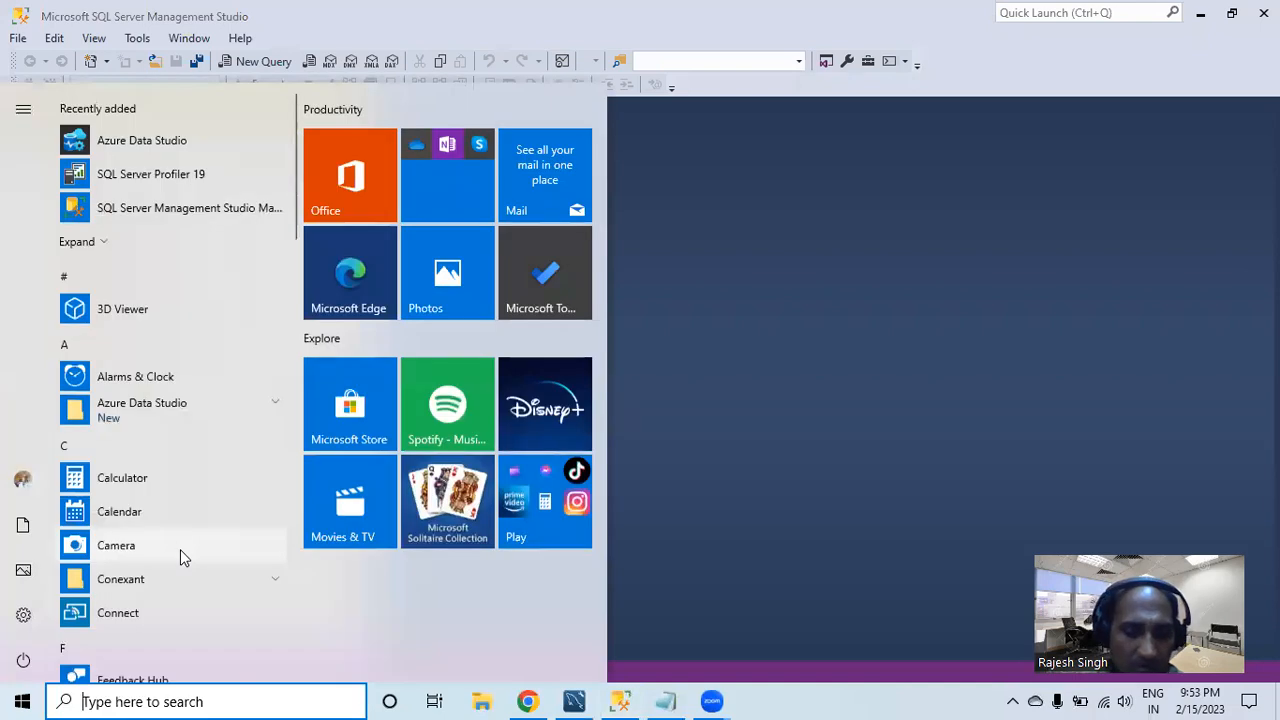
text(admini)
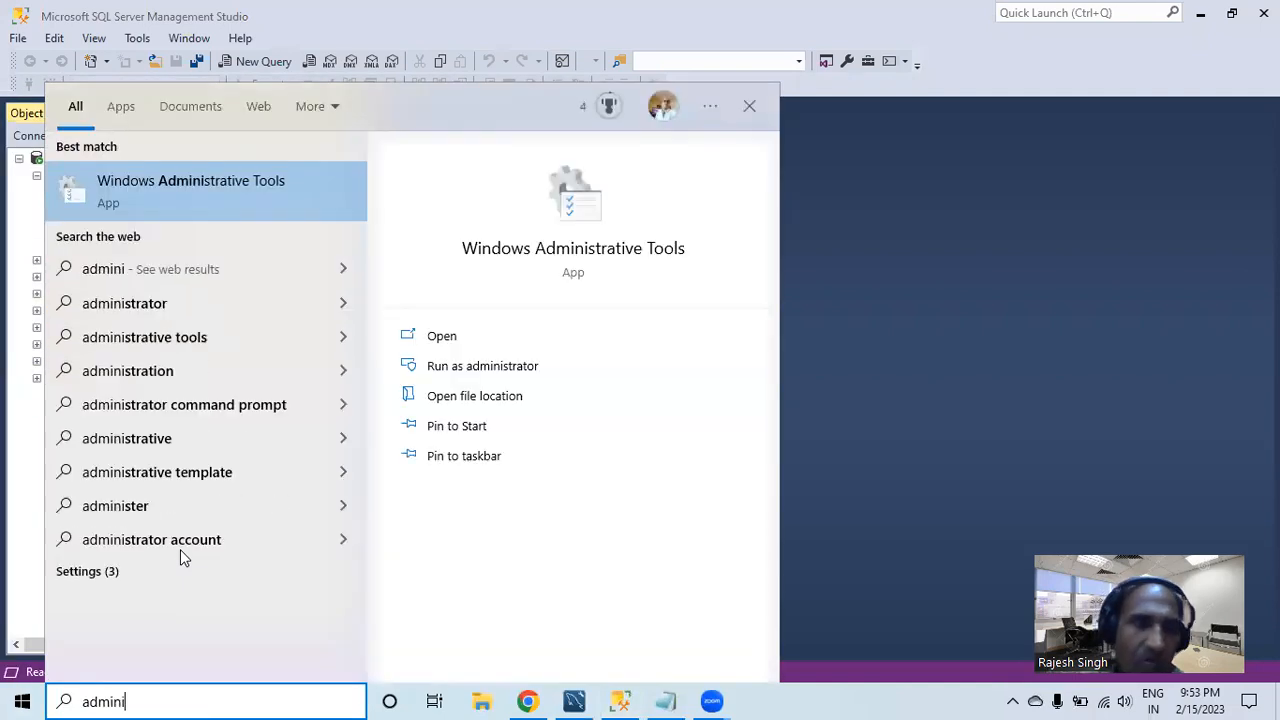
click(186, 184)
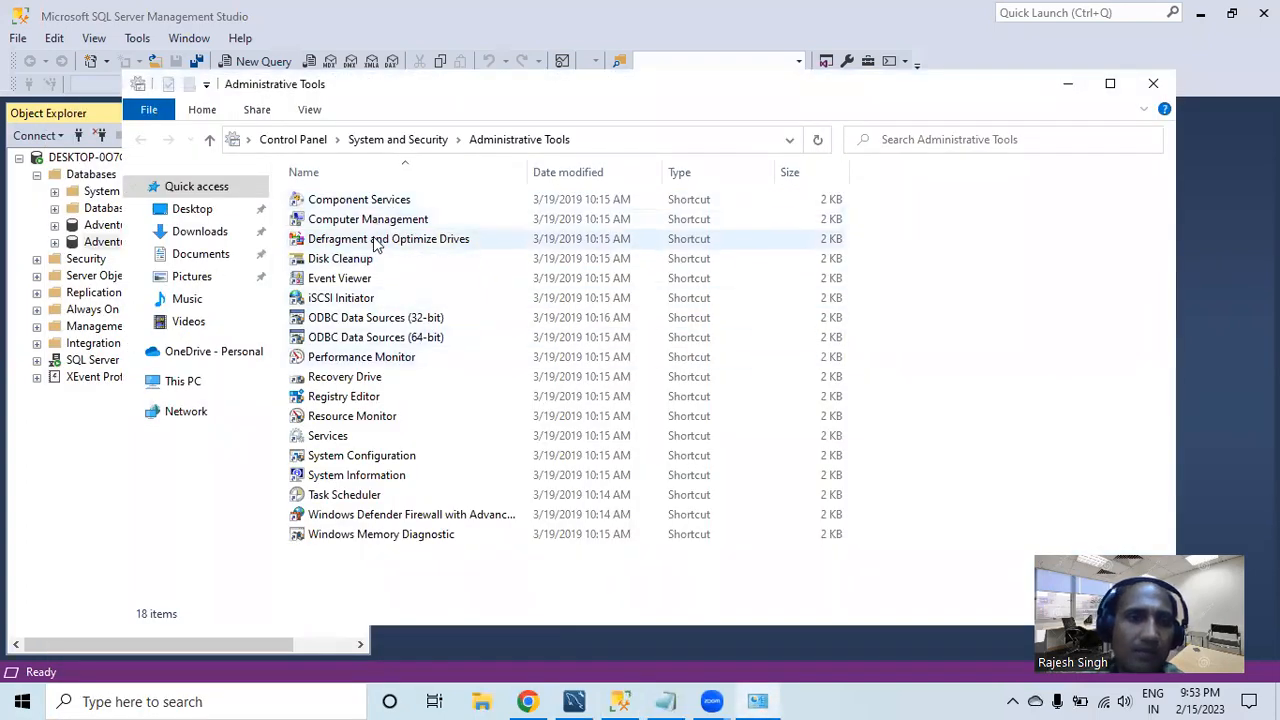
double_click(352, 342)
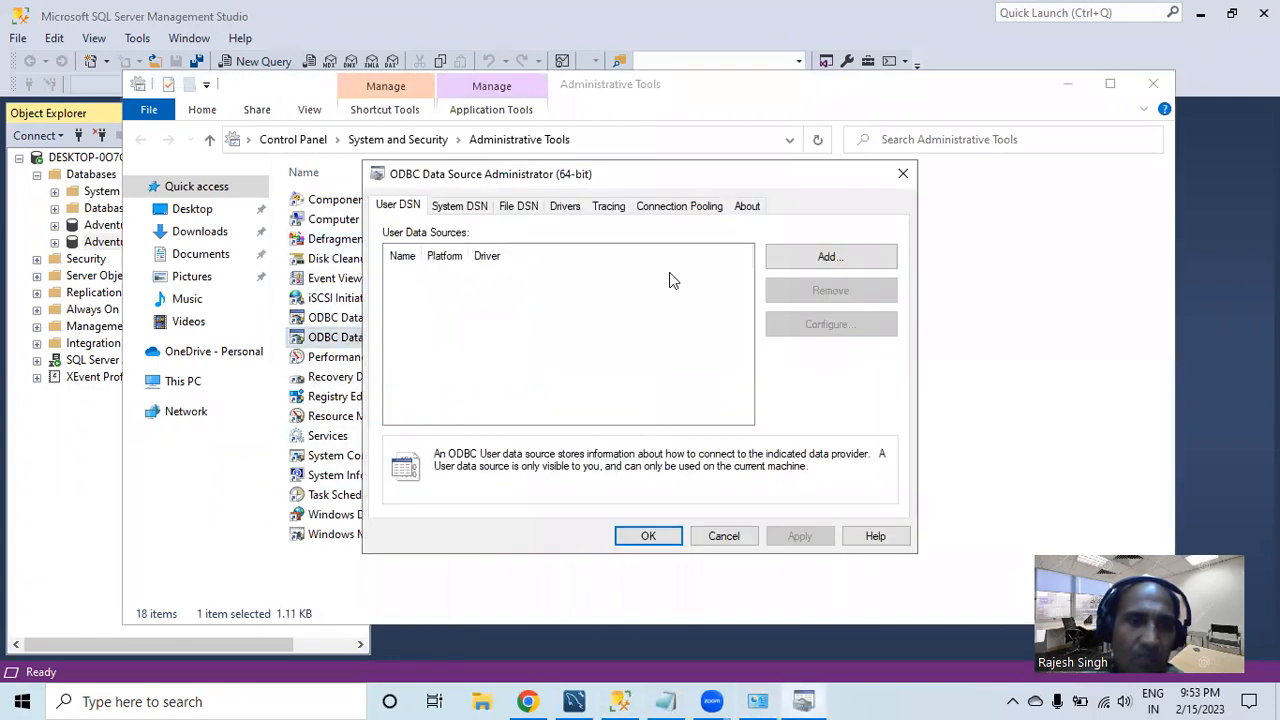
- Start creating a new System DSN that uses the SQL Server driver
click(458, 208)
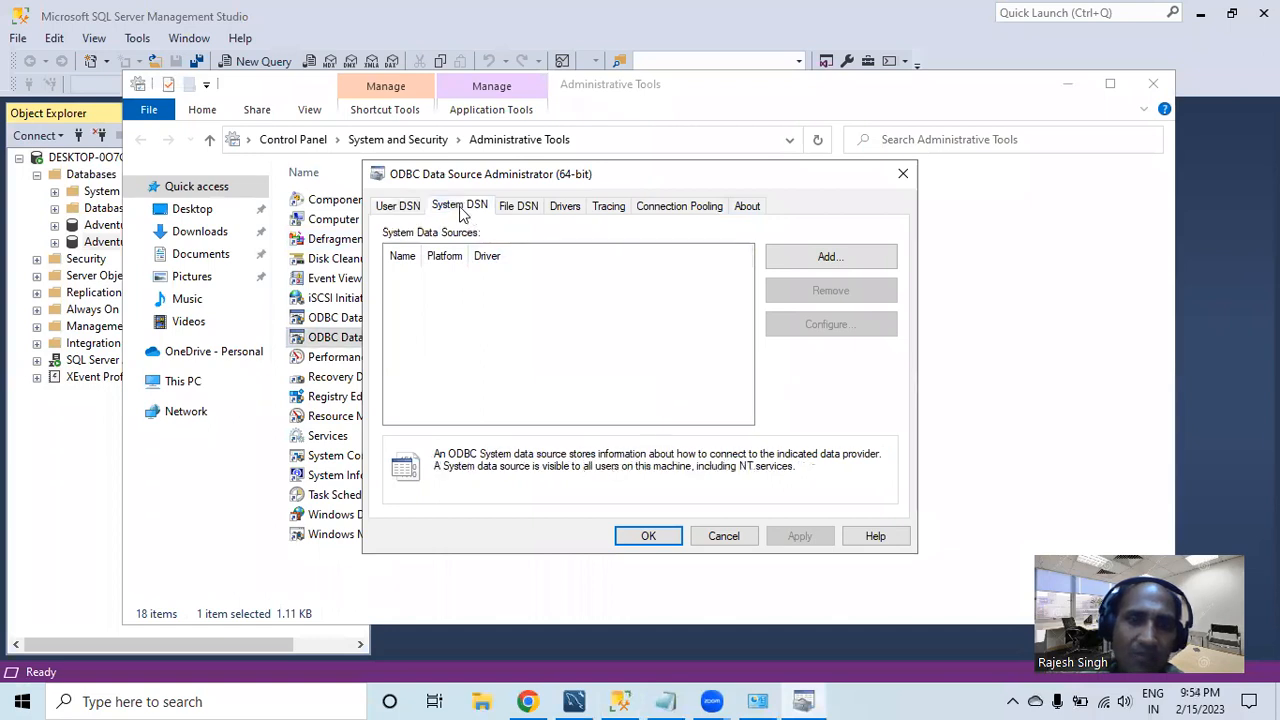
click(852, 262)
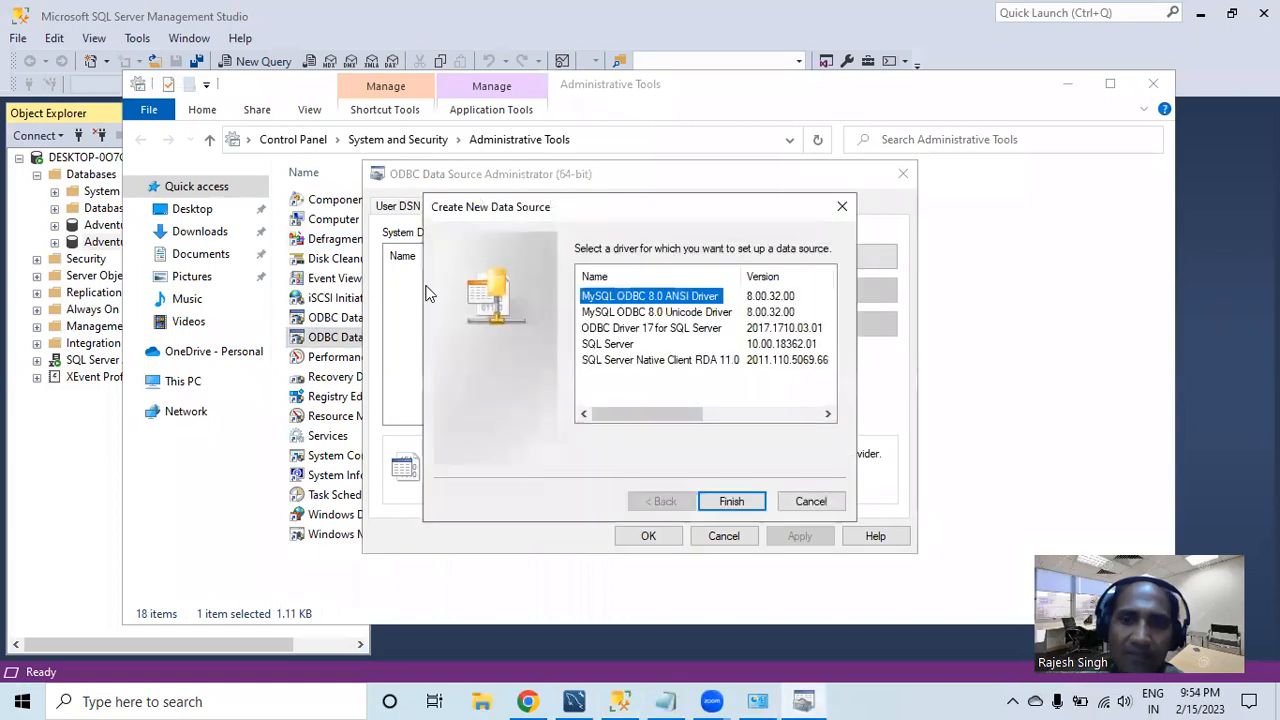
click(612, 344)
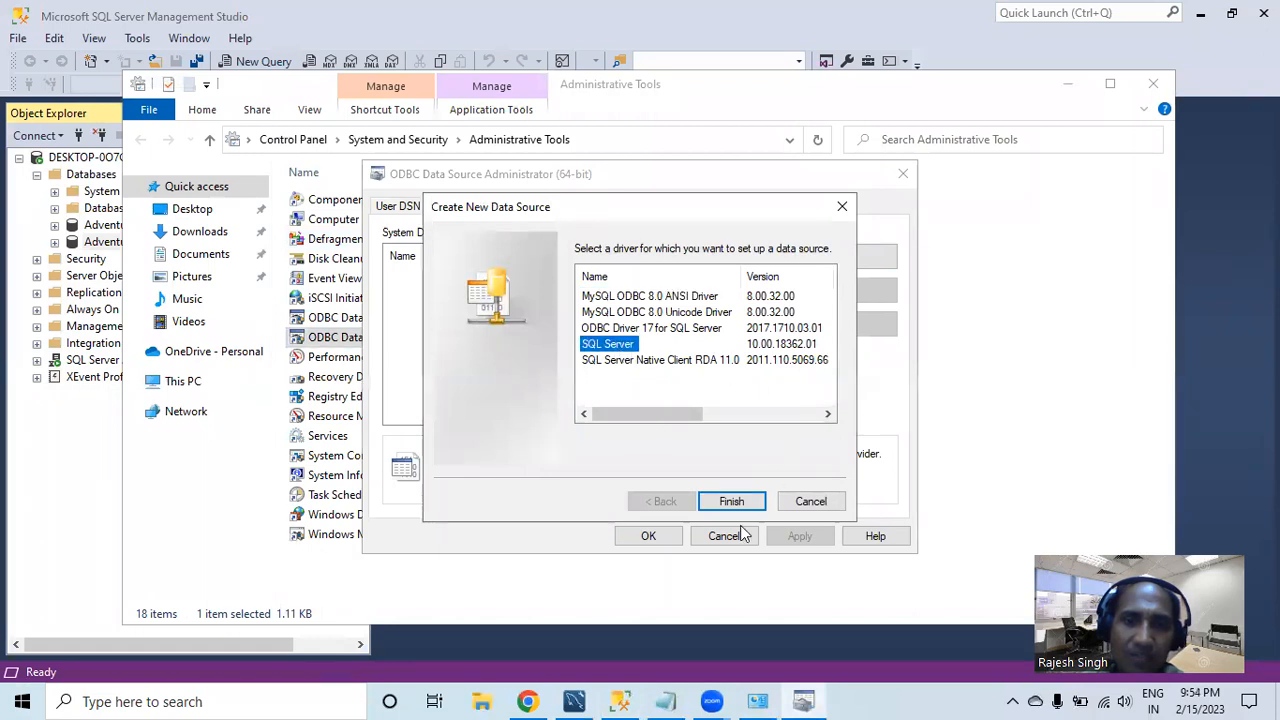
click(718, 500)
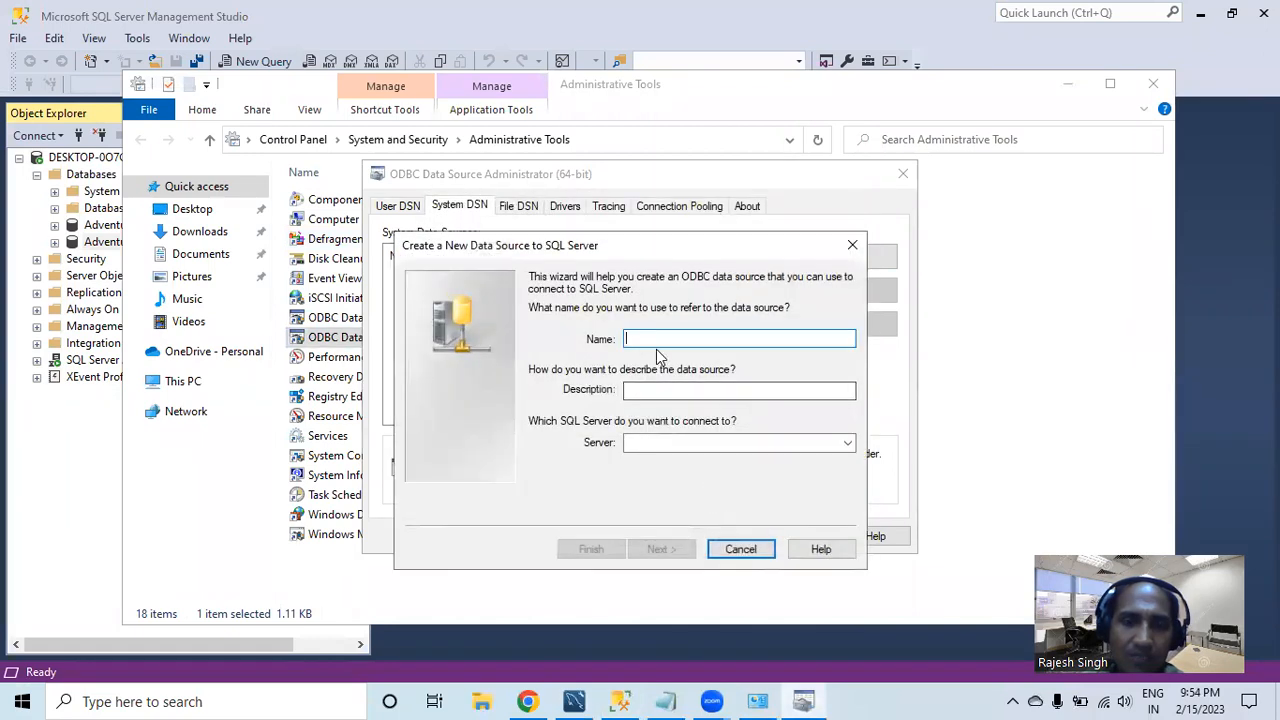
- Copy the AdventureWorksLT database name from SQL Server Management Studio and name the new data source Migrate_AdventureWorksLT
click(622, 700)
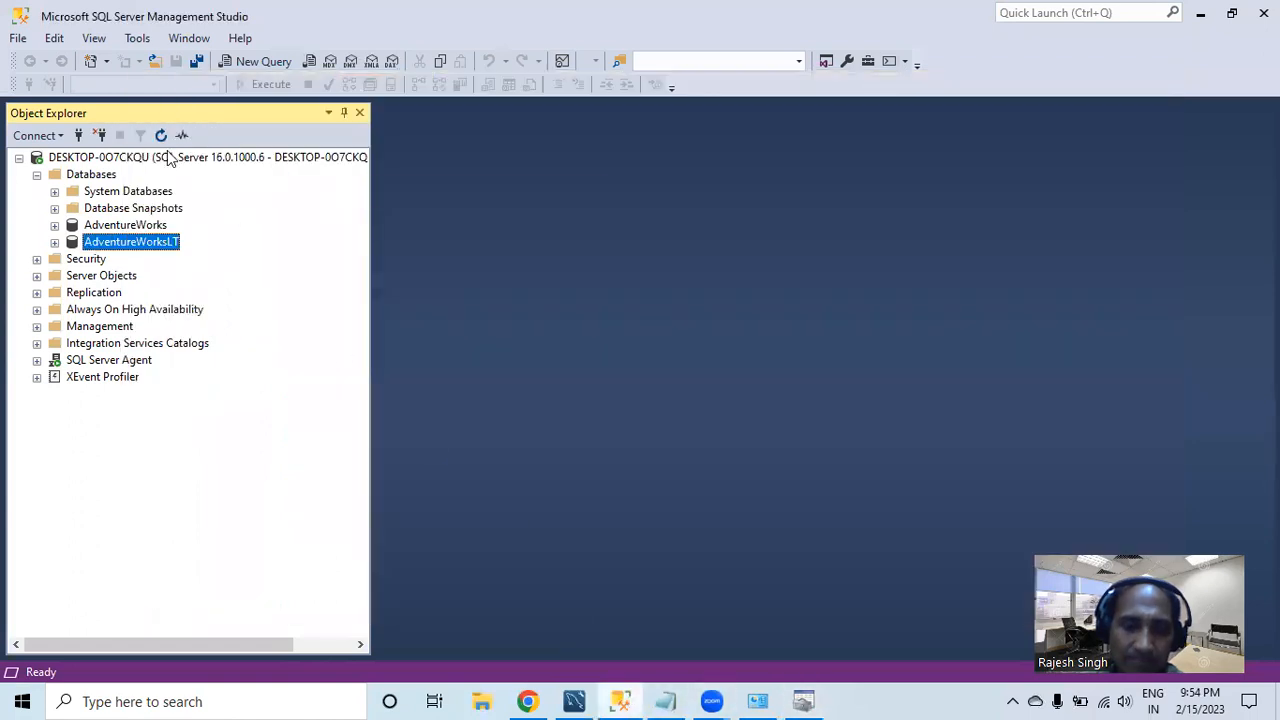
right_click(117, 245)
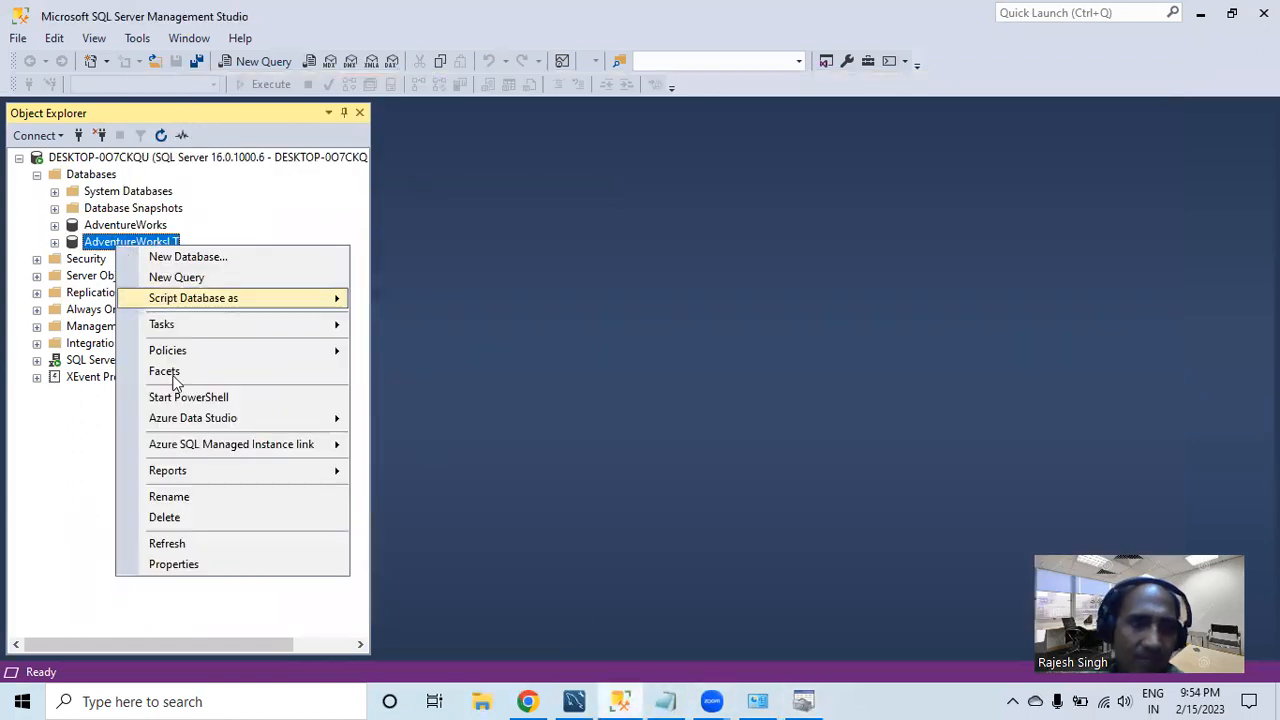
click(180, 497)
key(ctrl+c)
key(alt+Tab)
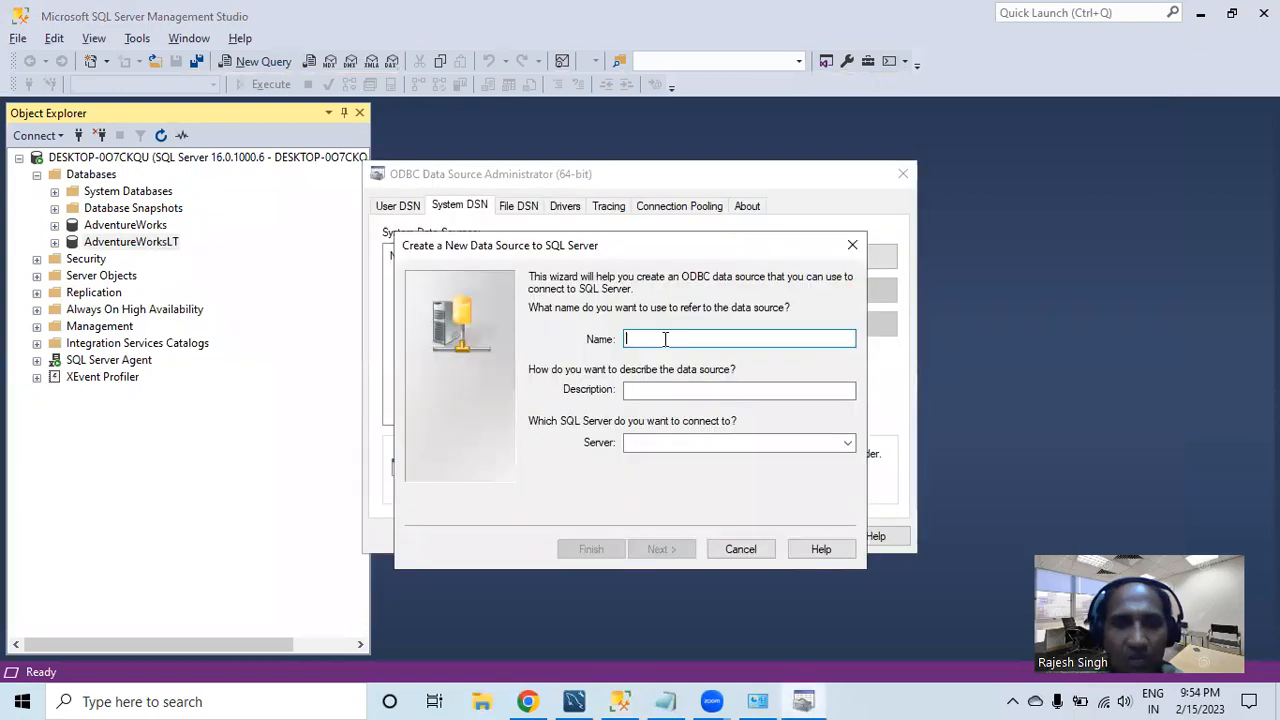
text(Migra)
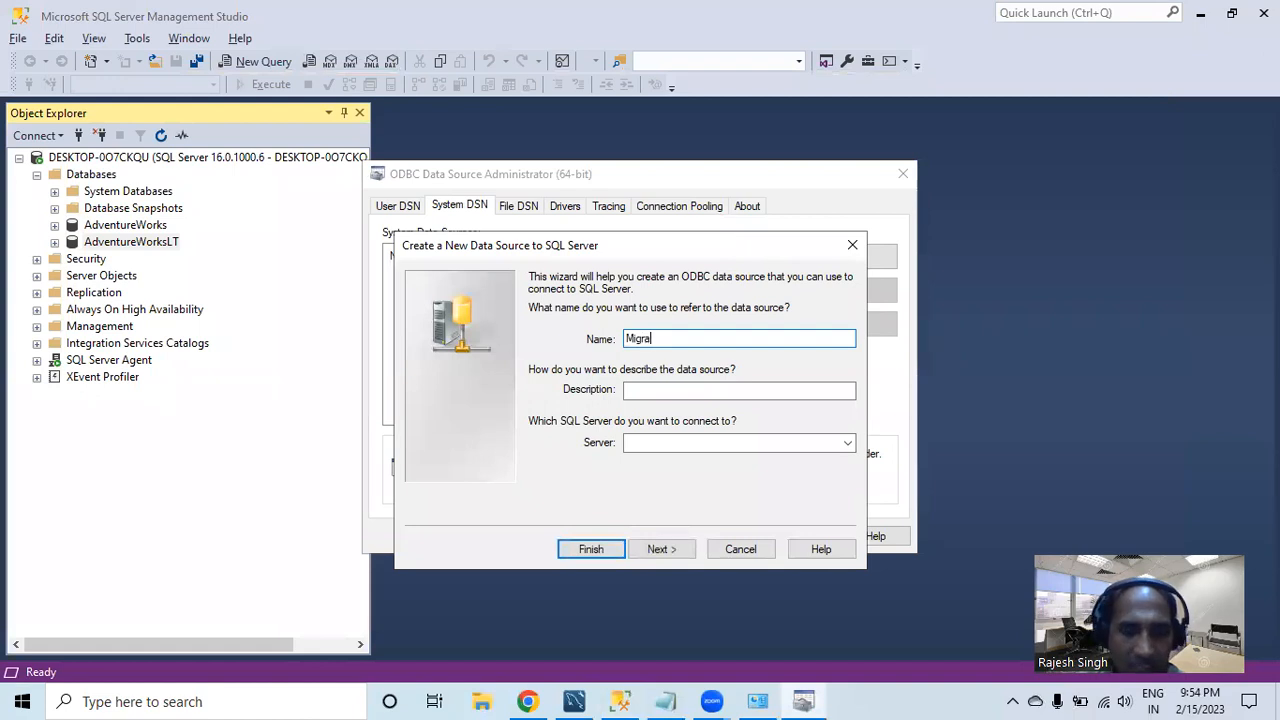
text(te_)
key(ctrl+v)
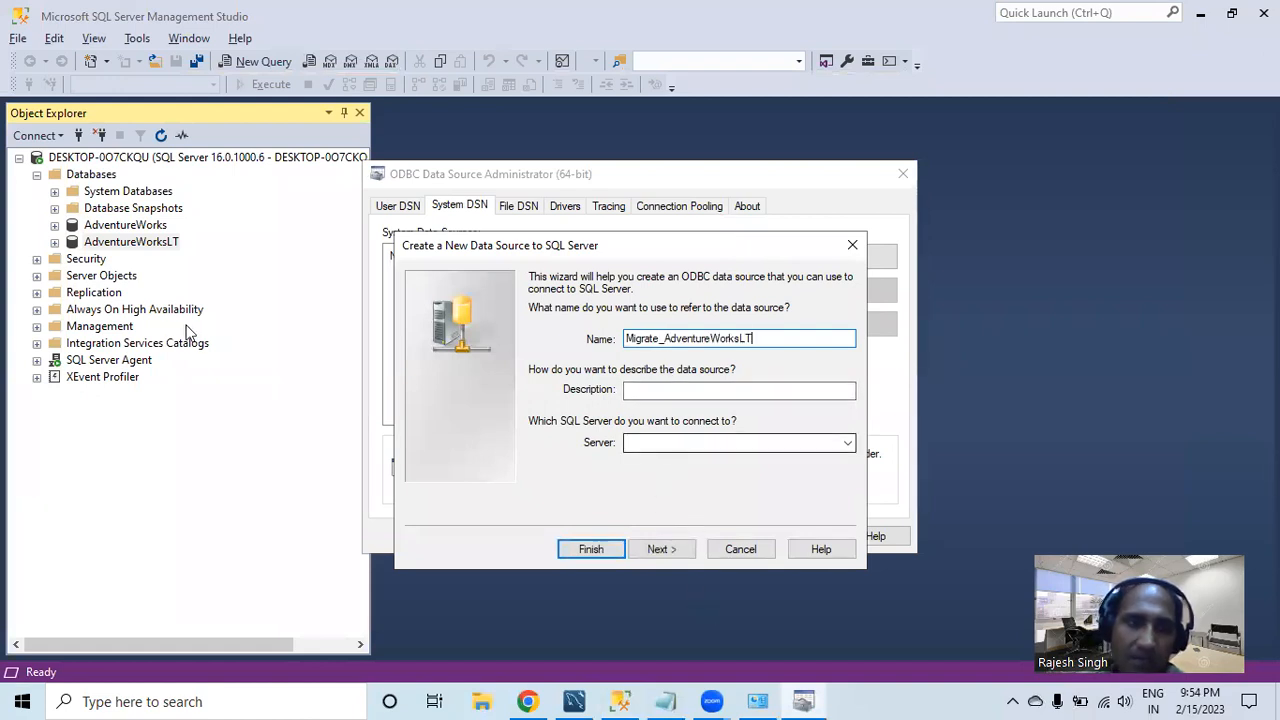
right_click(162, 157)
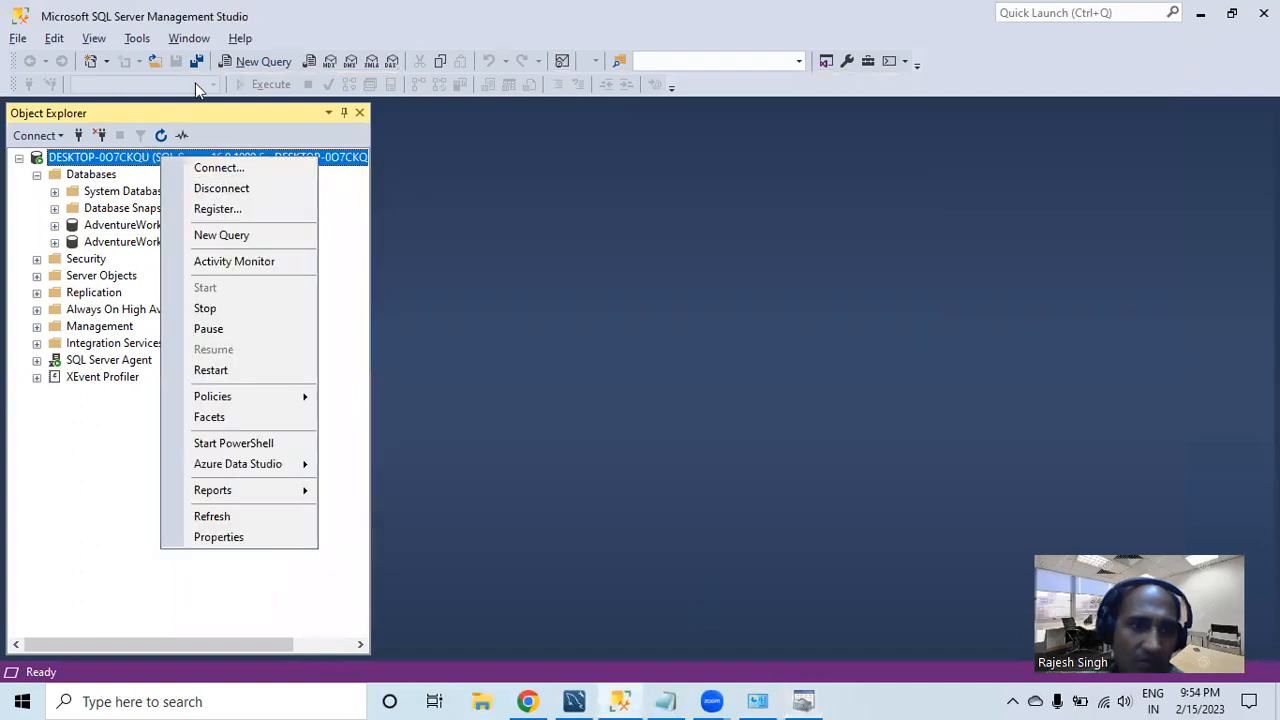
click(263, 61)
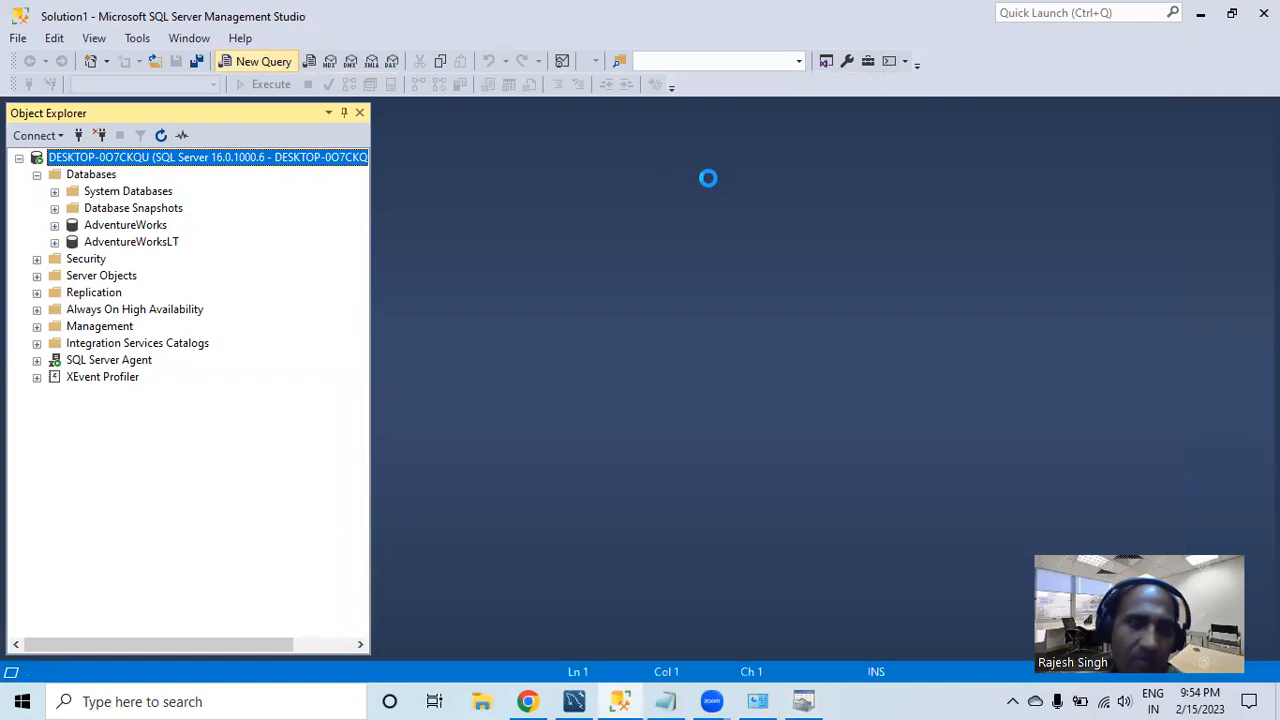
text(select @@servername)
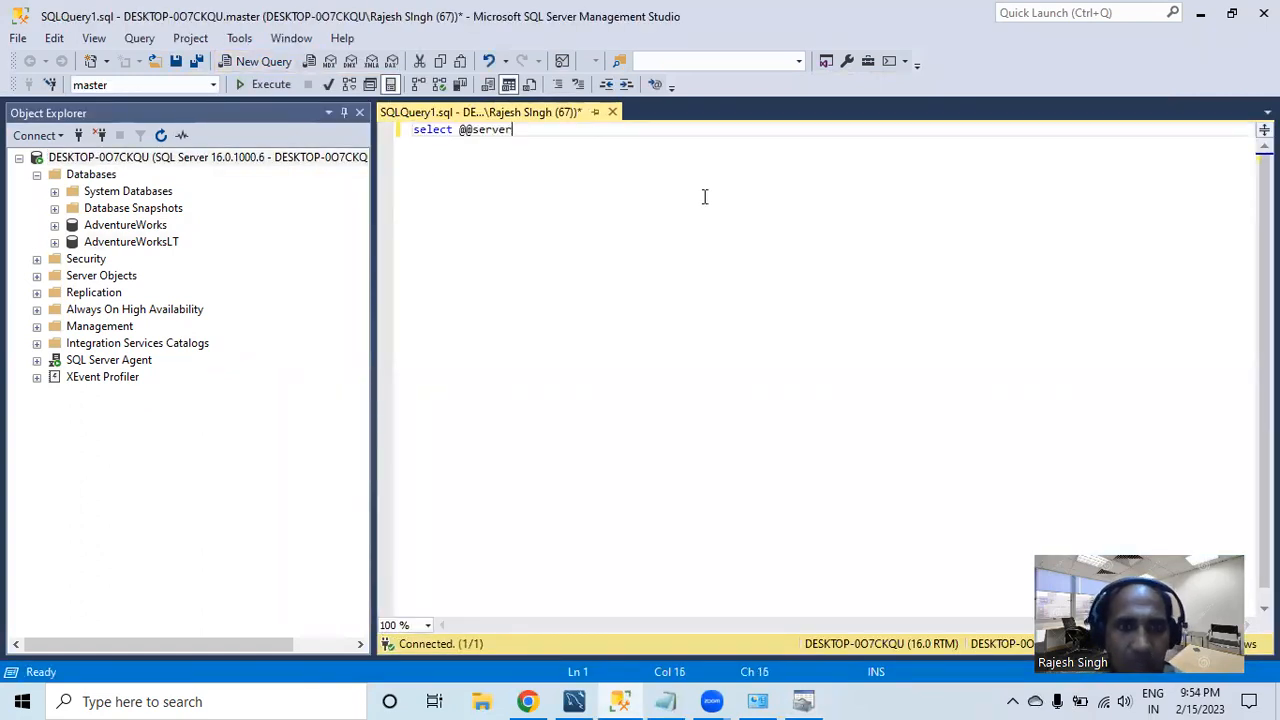
key(Escape)
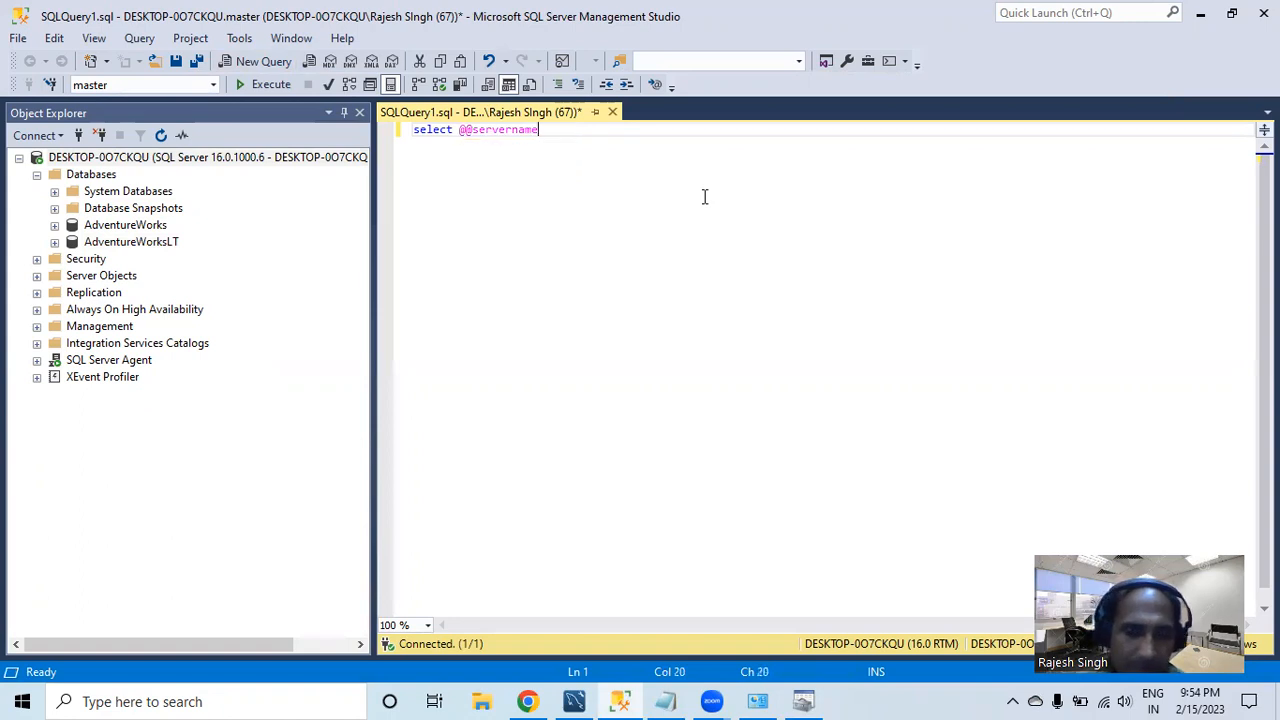
key(F5)
right_click(468, 445)
click(505, 452)
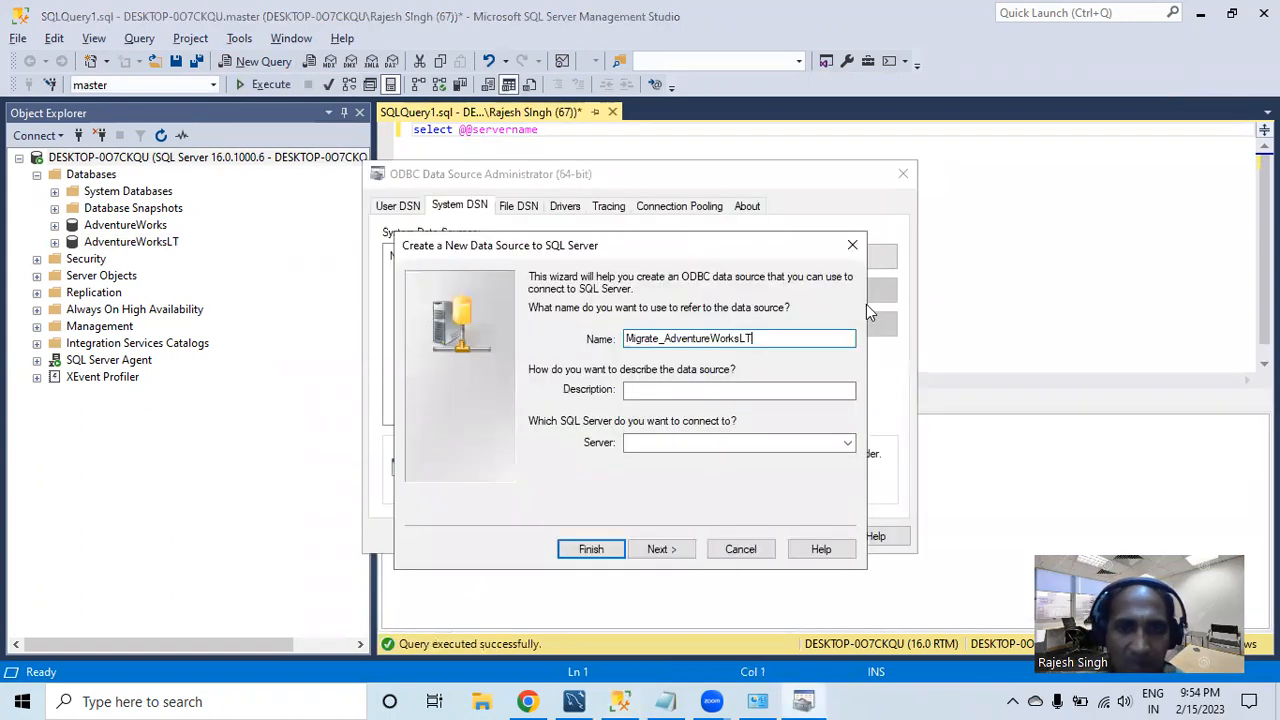
- Set the data source's server to the copied name DESKTOP-0O7CKQU and use Windows NT authentication with the network login ID
key(Tab)
key(Tab)
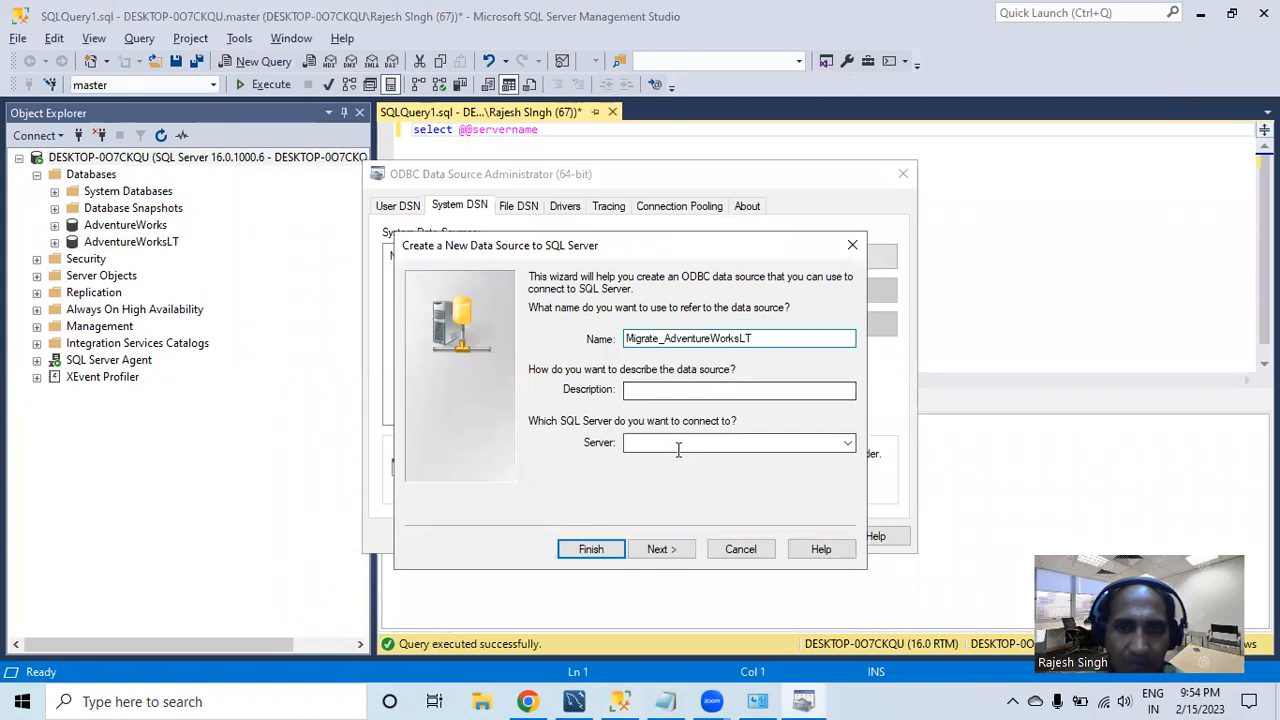
key(ctrl+v)
click(664, 556)
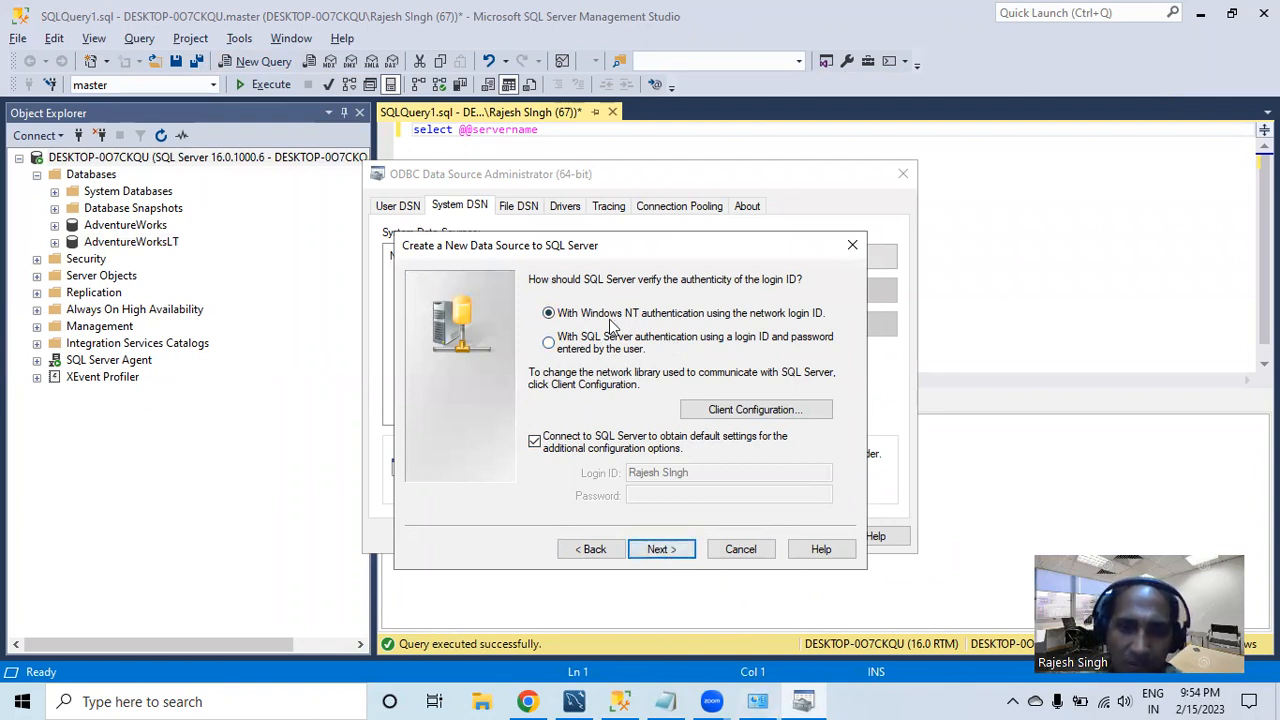
click(563, 348)
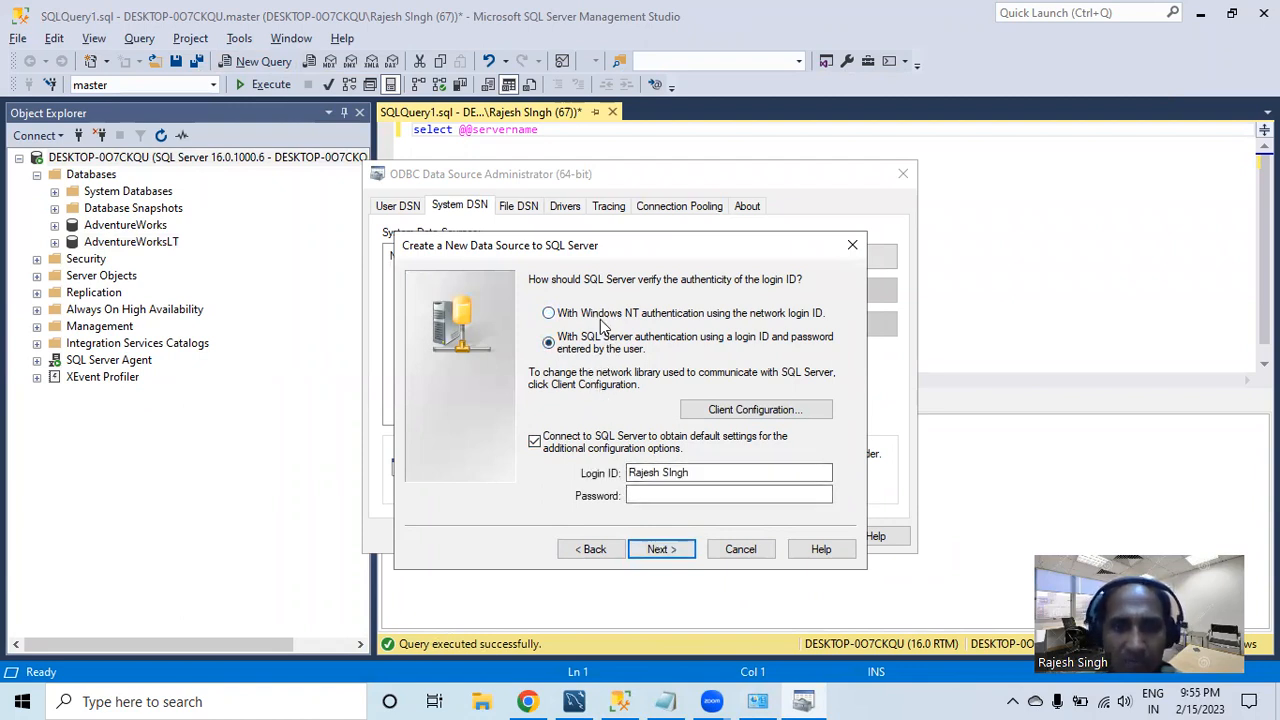
click(602, 318)
click(662, 549)
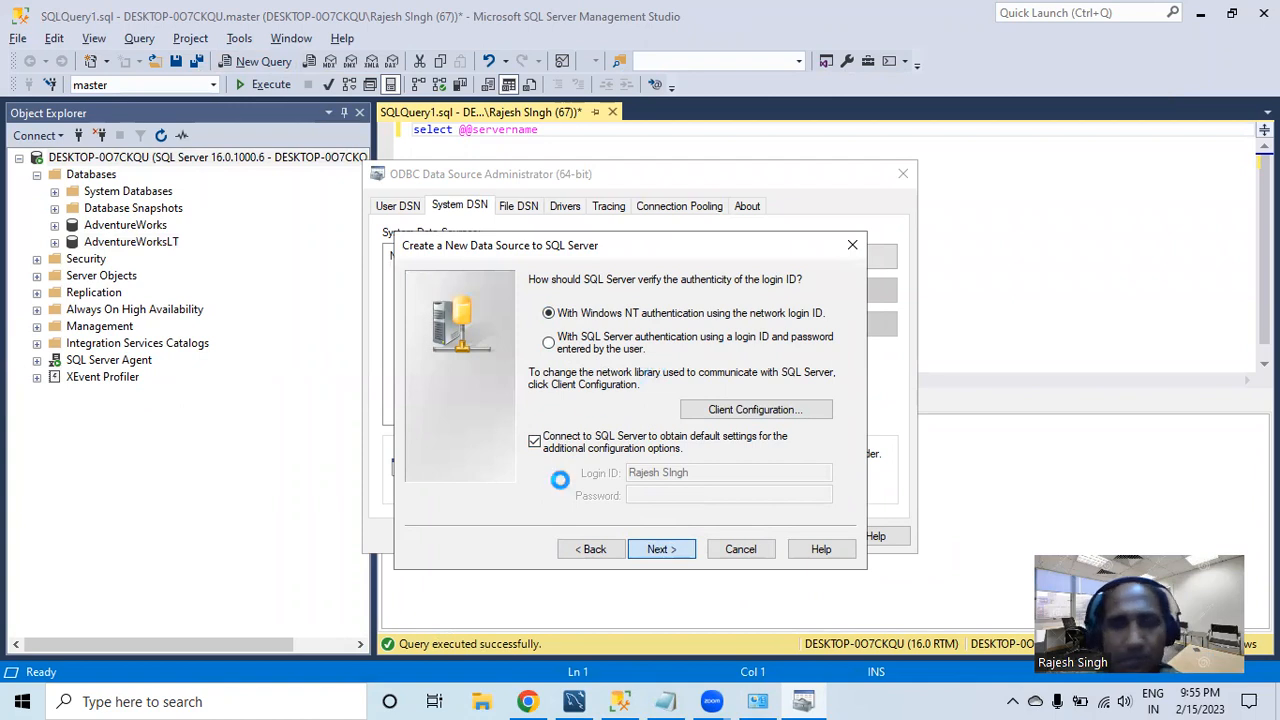
click(640, 552)
- Change the data source's default database to AdventureWorksLT, checking the name against SQL Server Management Studio, and continue the wizard
click(590, 284)
click(770, 300)
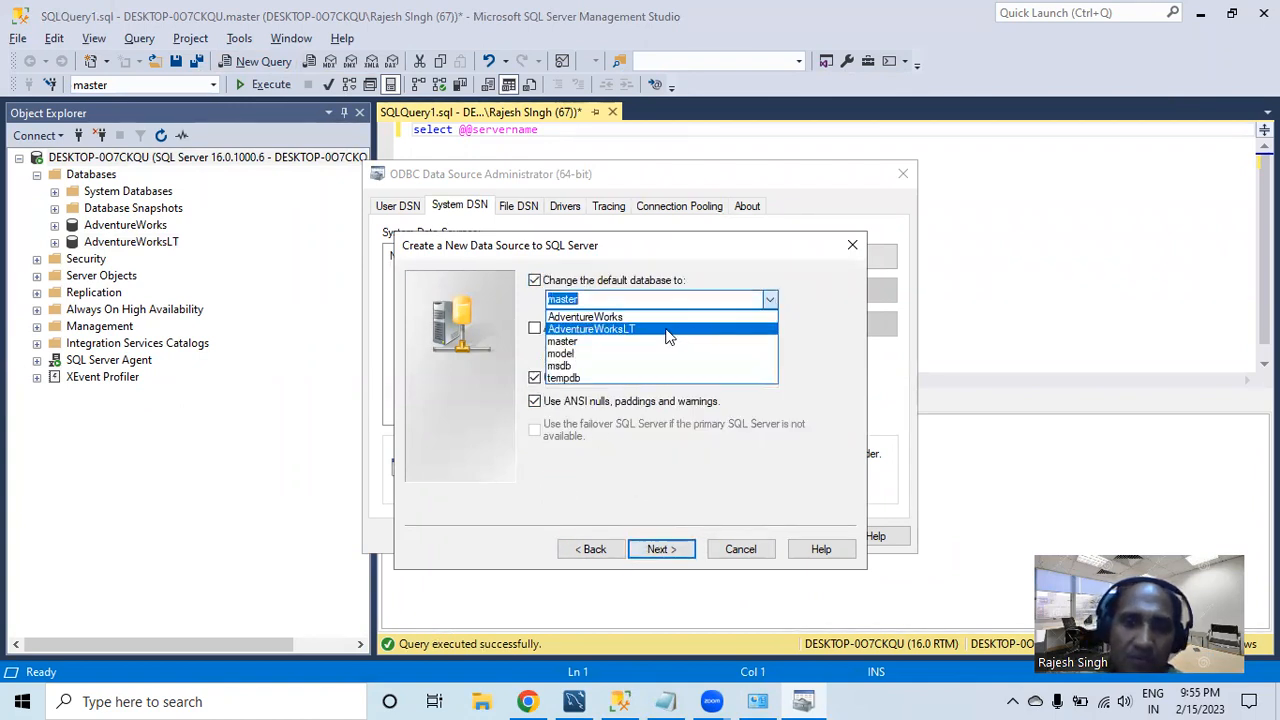
click(591, 331)
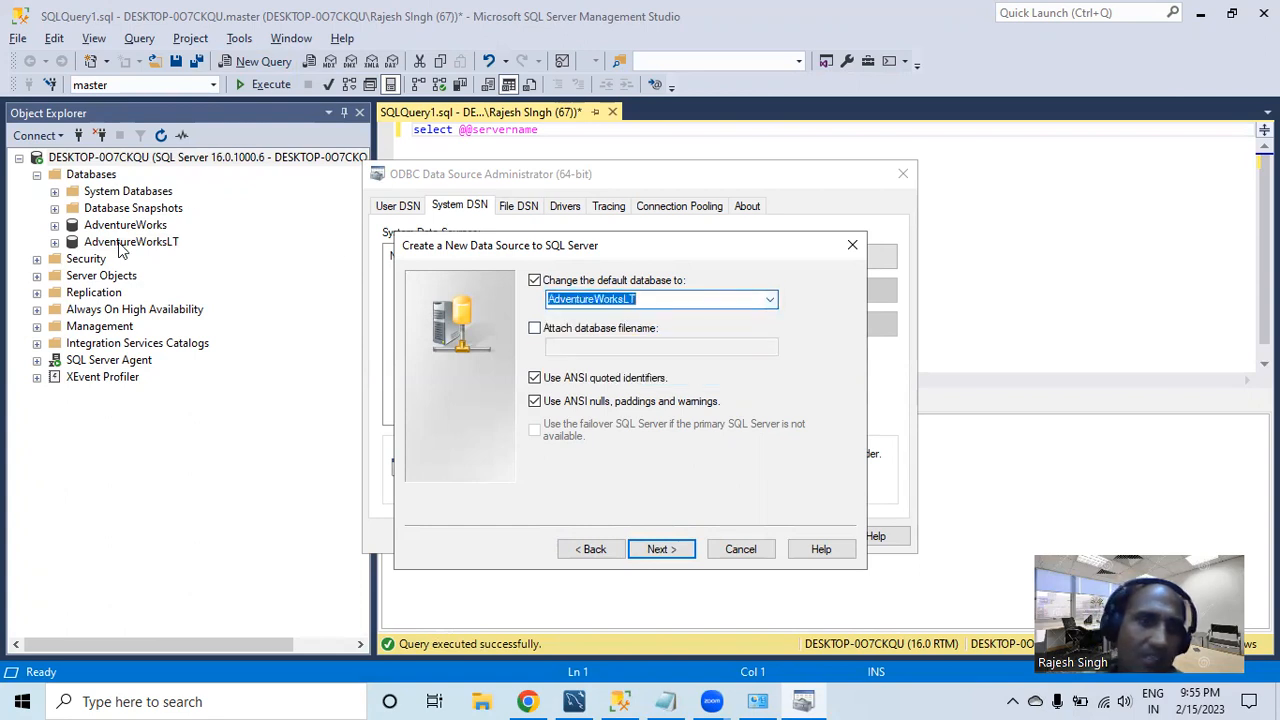
click(83, 250)
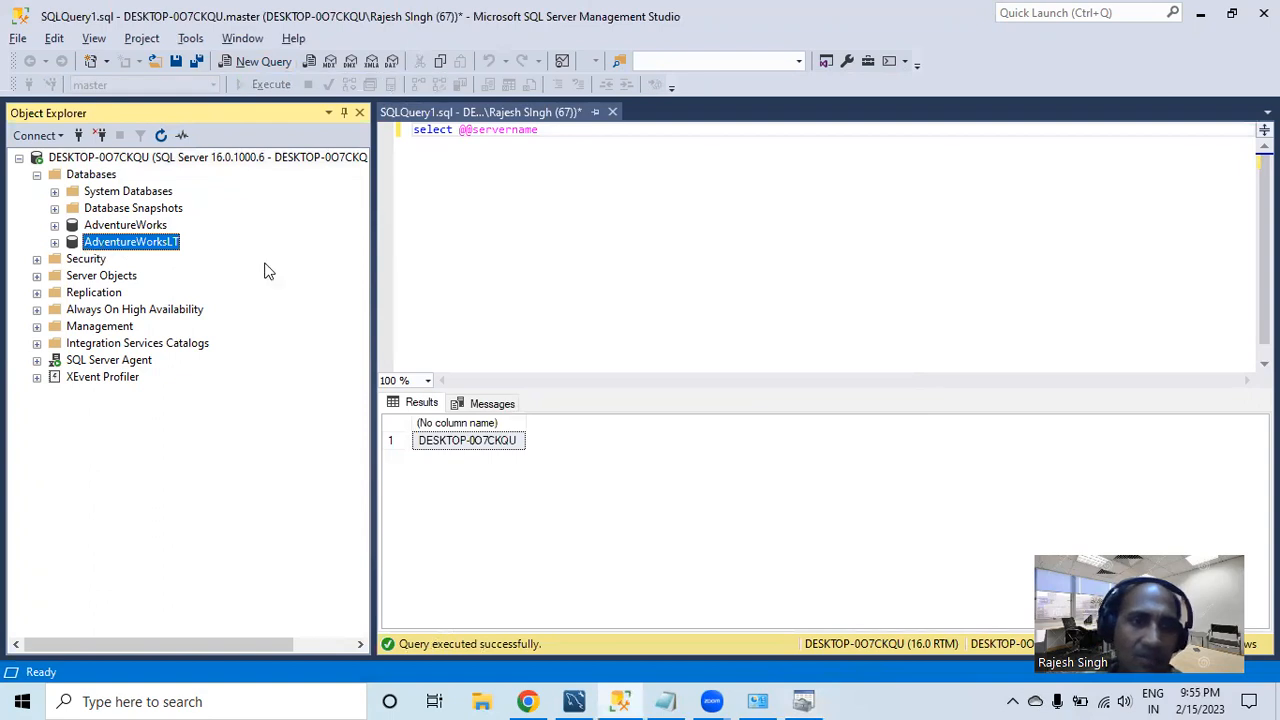
click(803, 700)
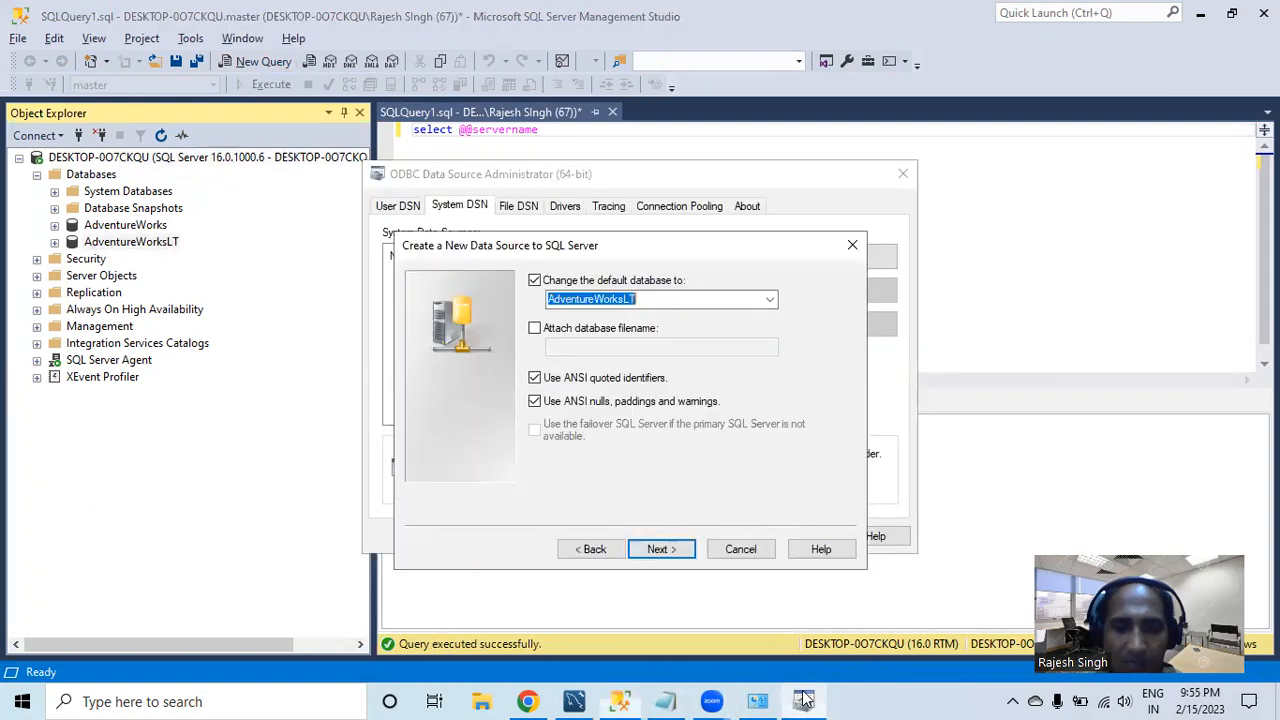
click(662, 549)
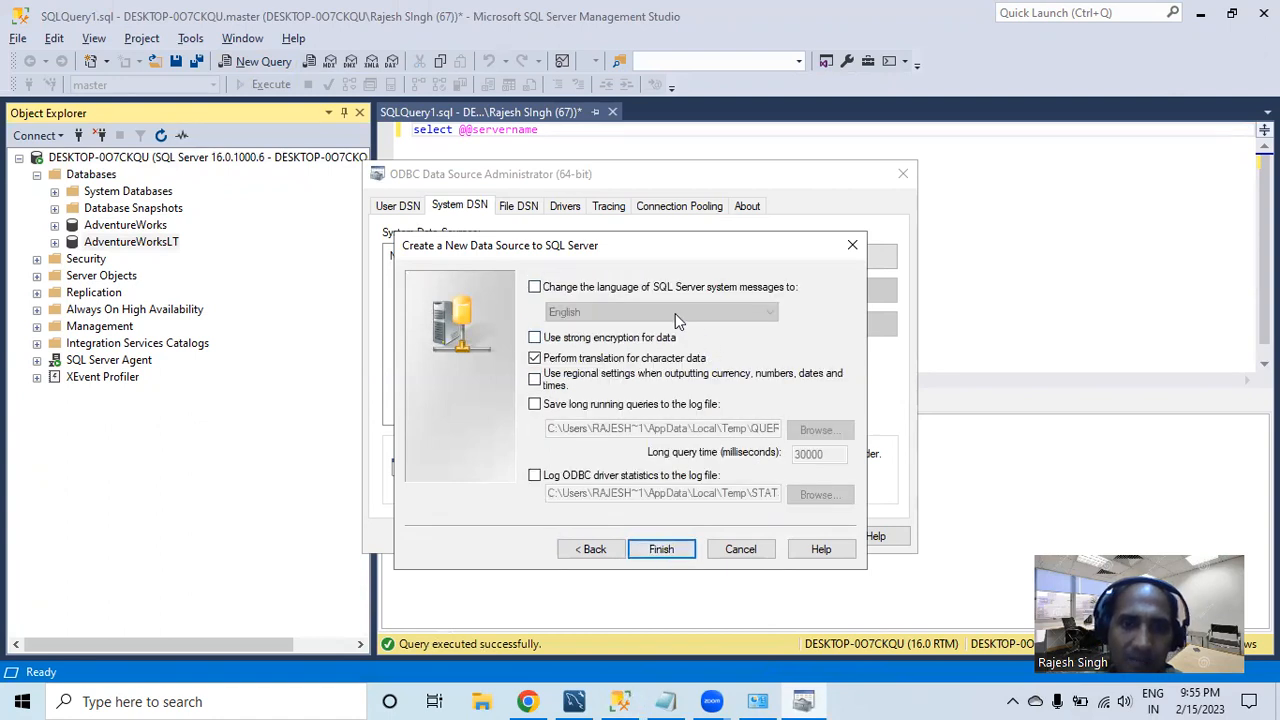
- Finish the wizard with the remaining default options, test the data source's connectivity, and create the data source
click(665, 553)
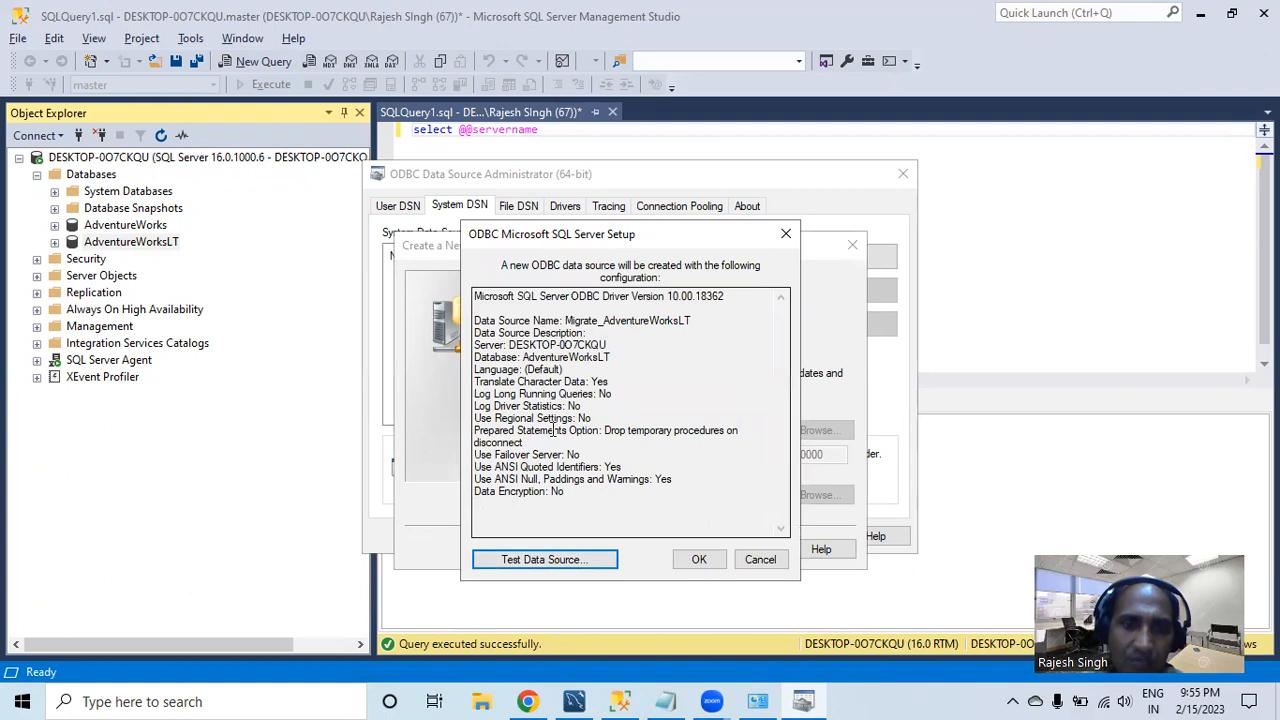
click(536, 563)
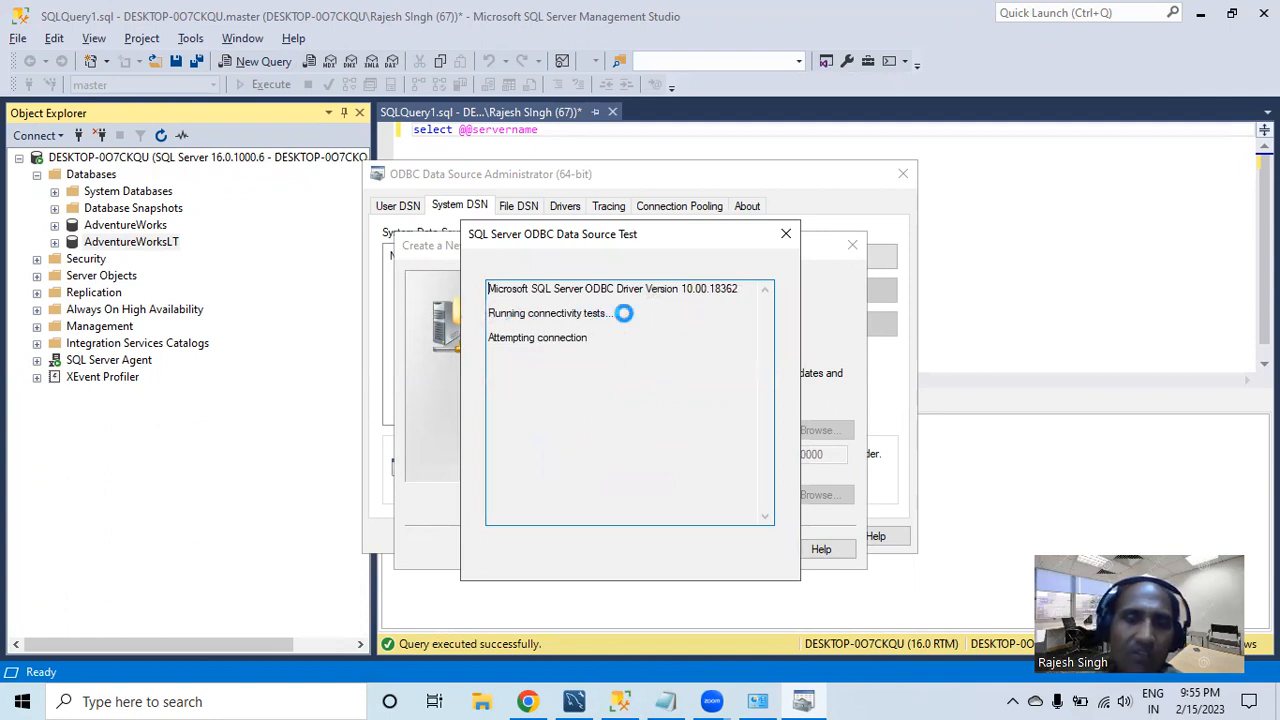
drag(539, 399, 701, 406)
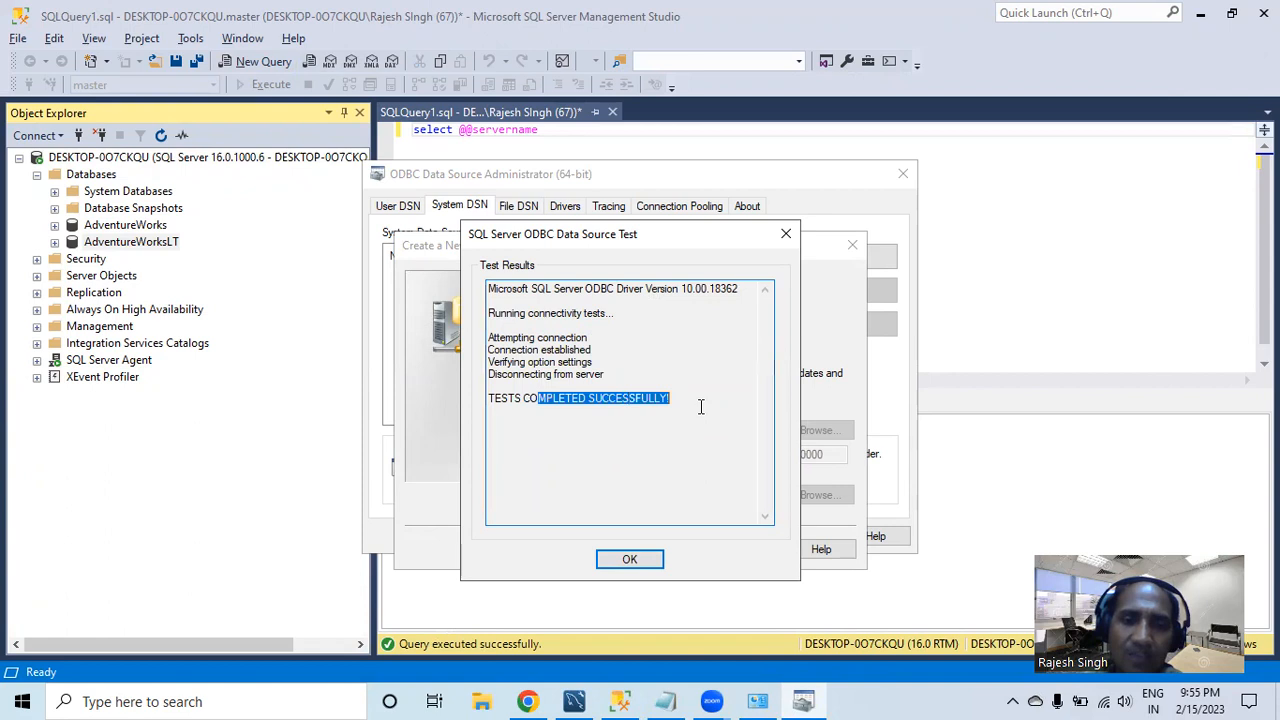
click(629, 562)
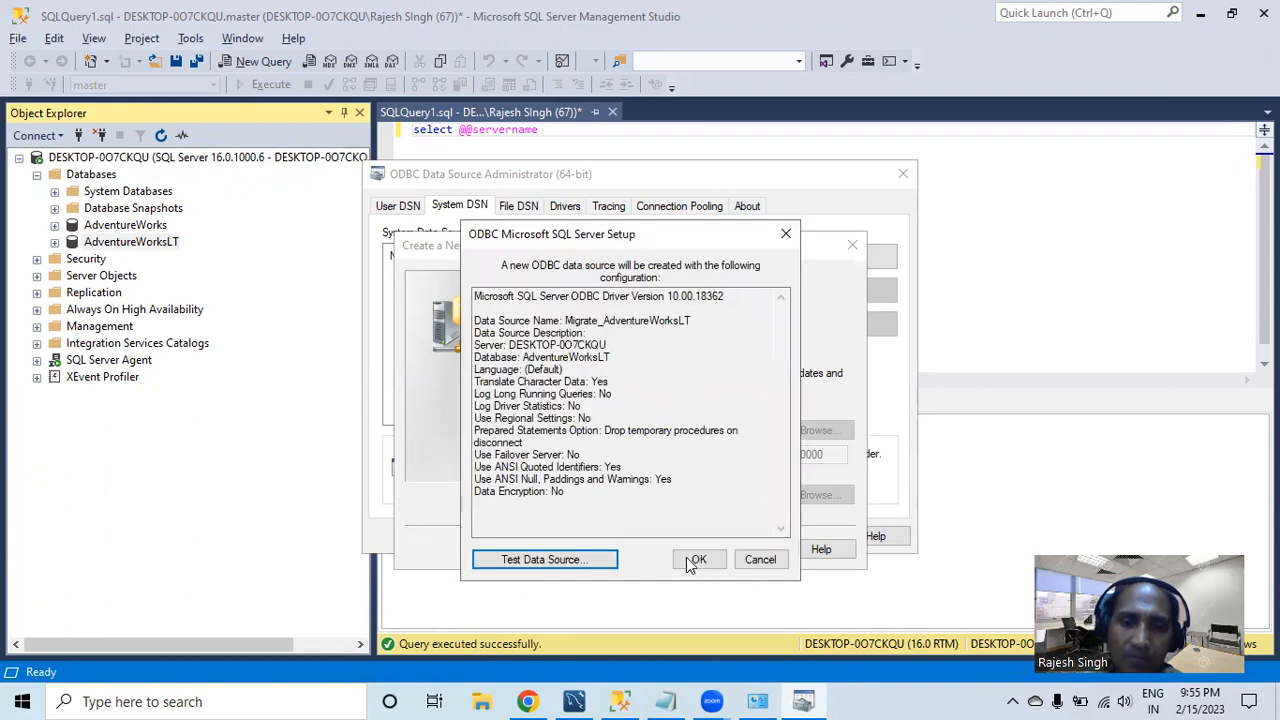
click(695, 558)
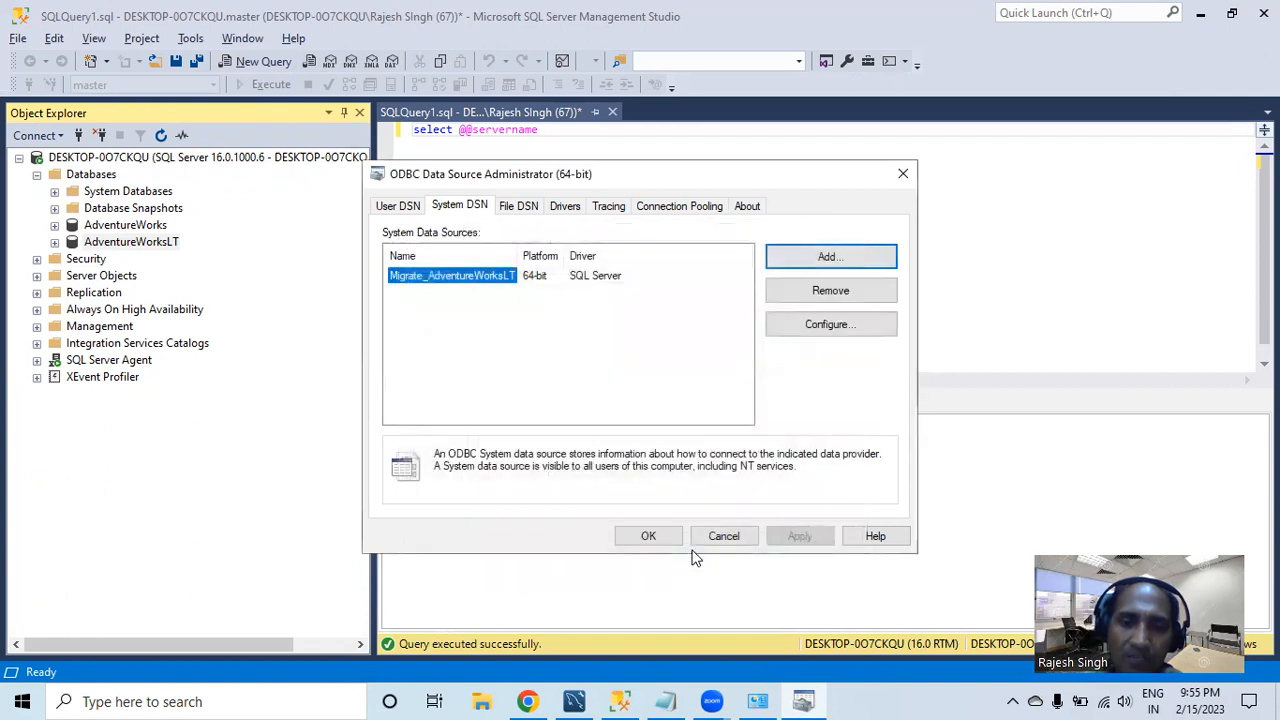
- Widen the name column of the system data sources list and close the ODBC Data Source Administrator, accepting its settings
double_click(518, 252)
drag(559, 250, 572, 251)
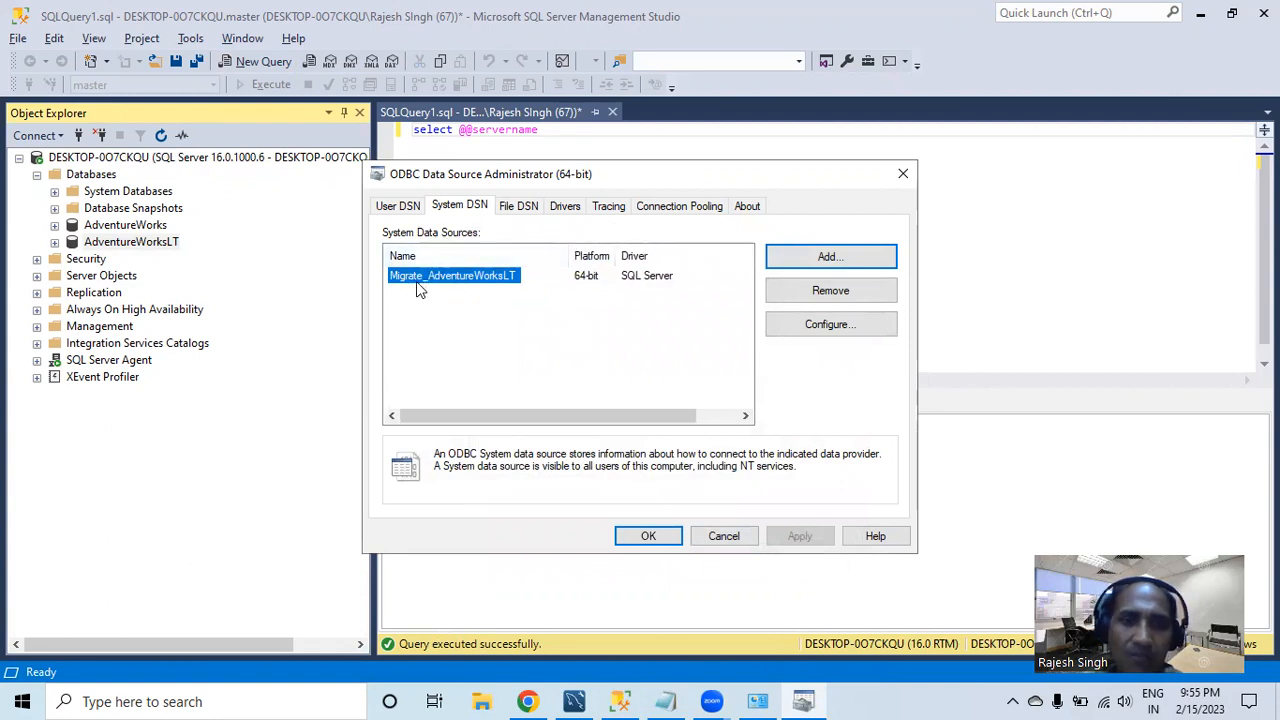
click(648, 537)
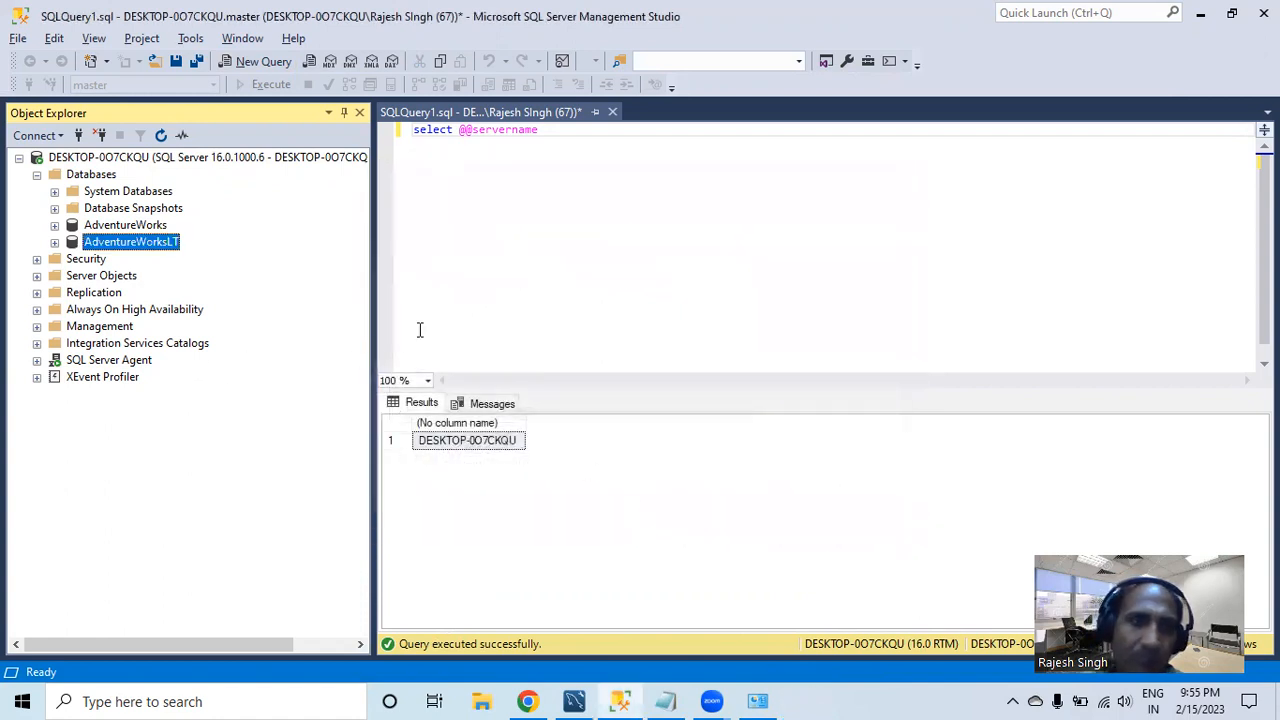
- Switch to MySQL Workbench and close the empty query and the Local instance MySQL80 connection
click(578, 700)
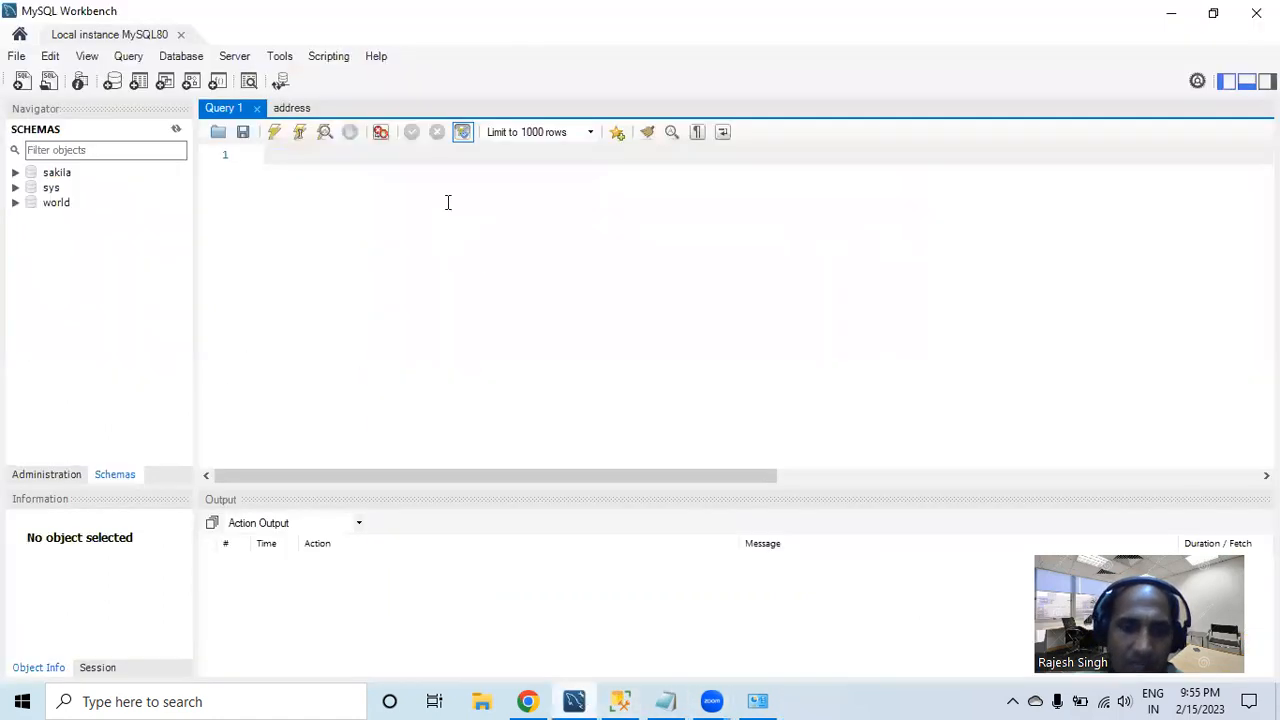
click(258, 109)
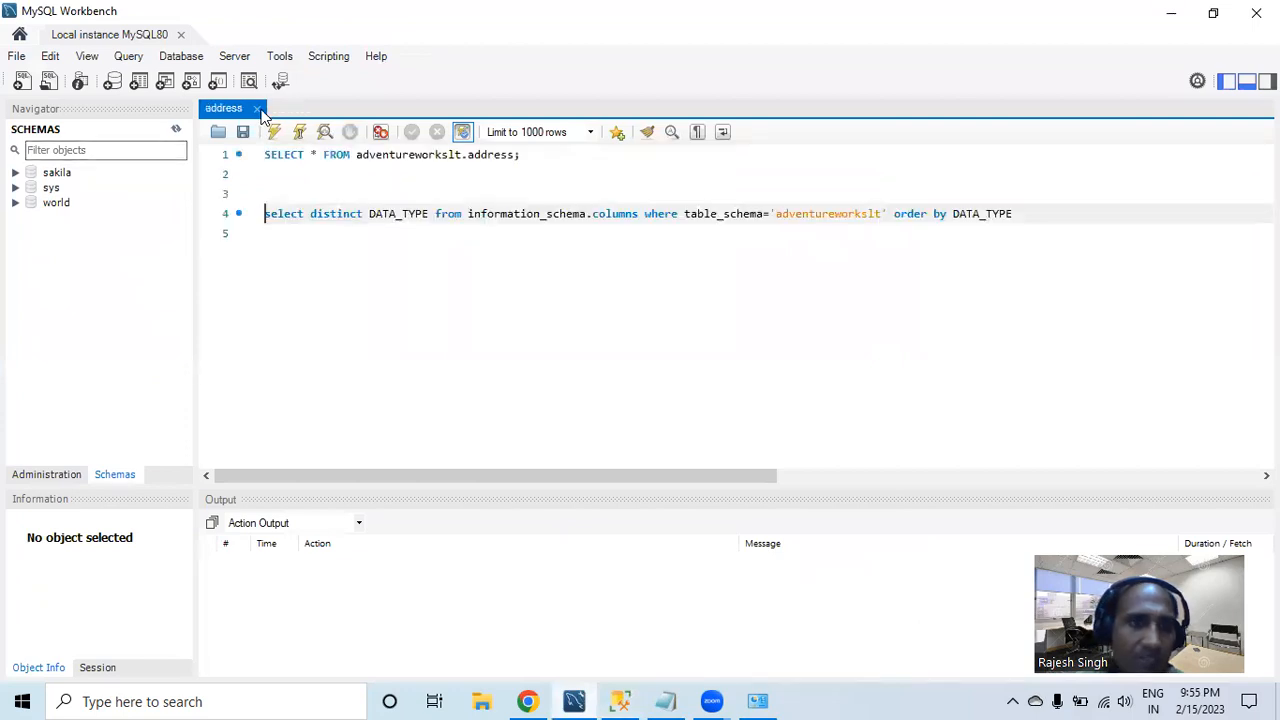
click(180, 35)
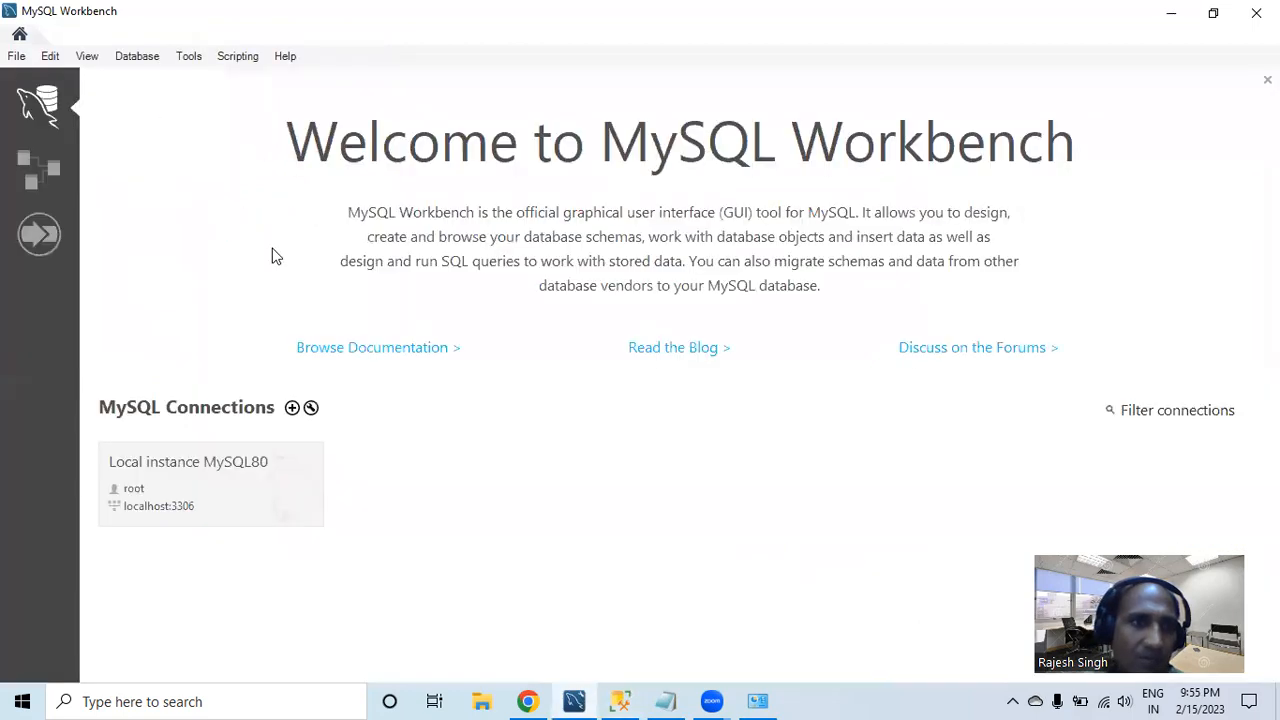
- Open the Migration Wizard and start a new migration
click(130, 60)
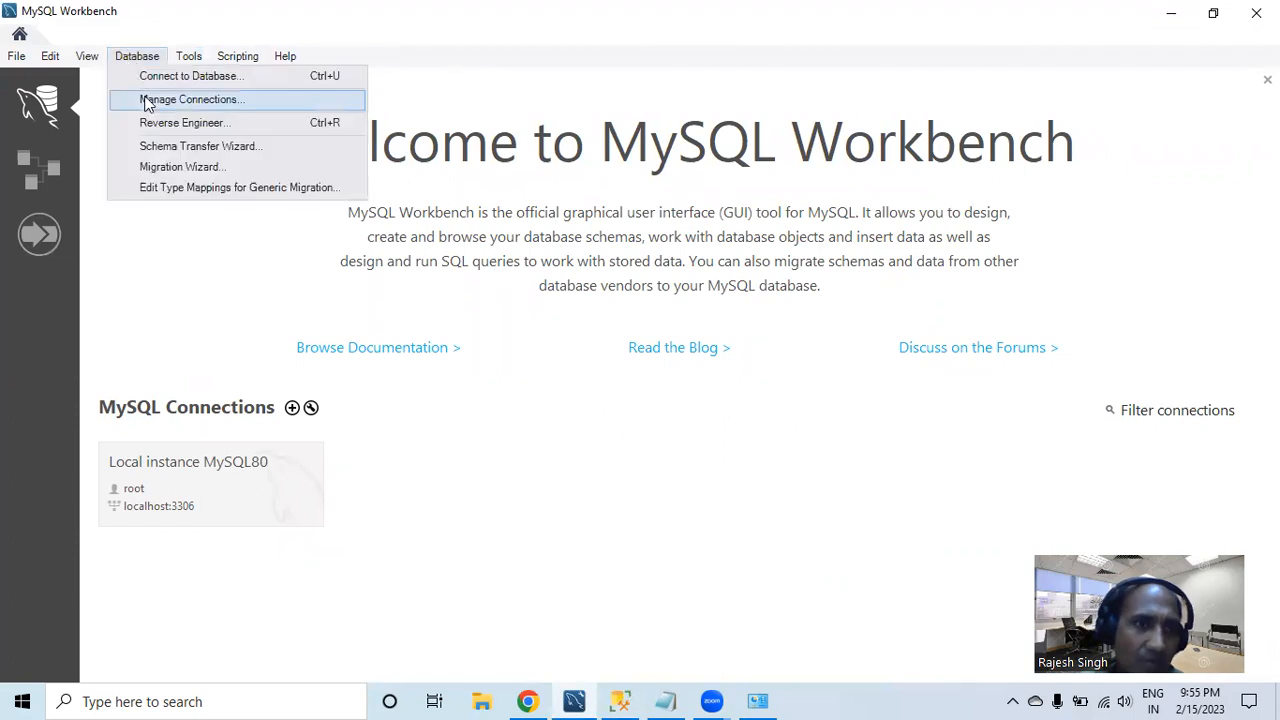
click(184, 169)
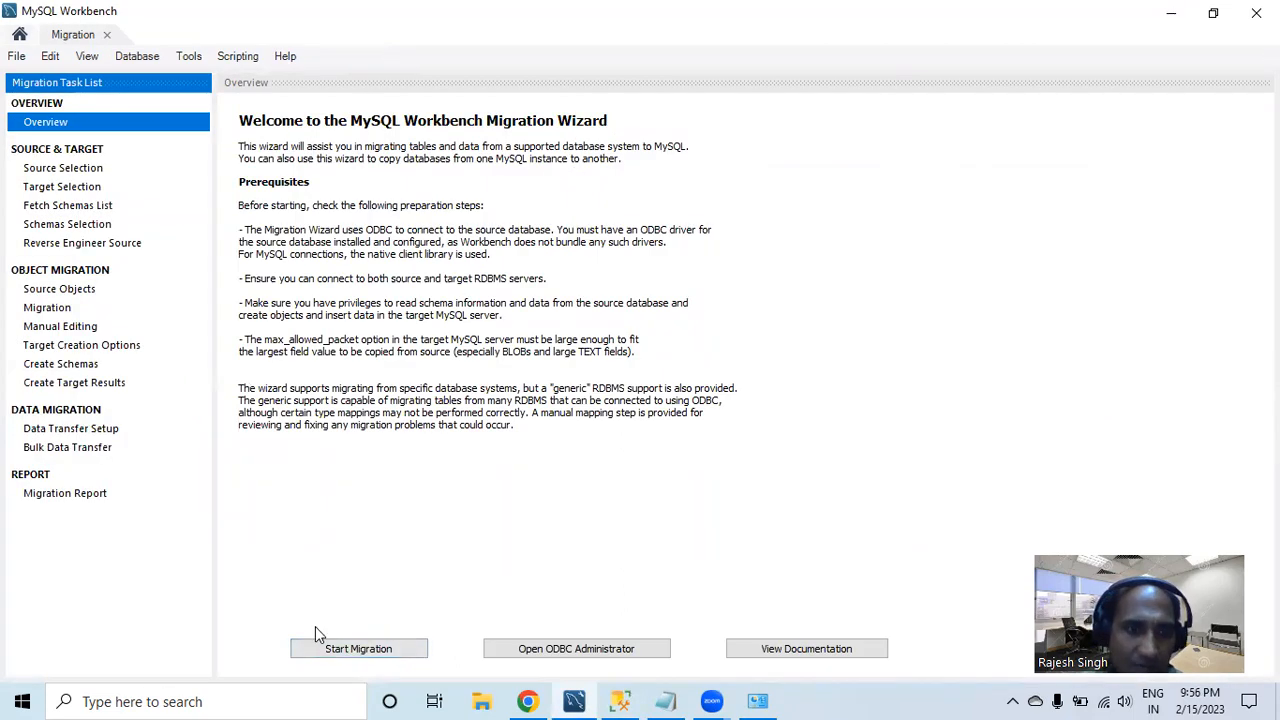
click(340, 652)
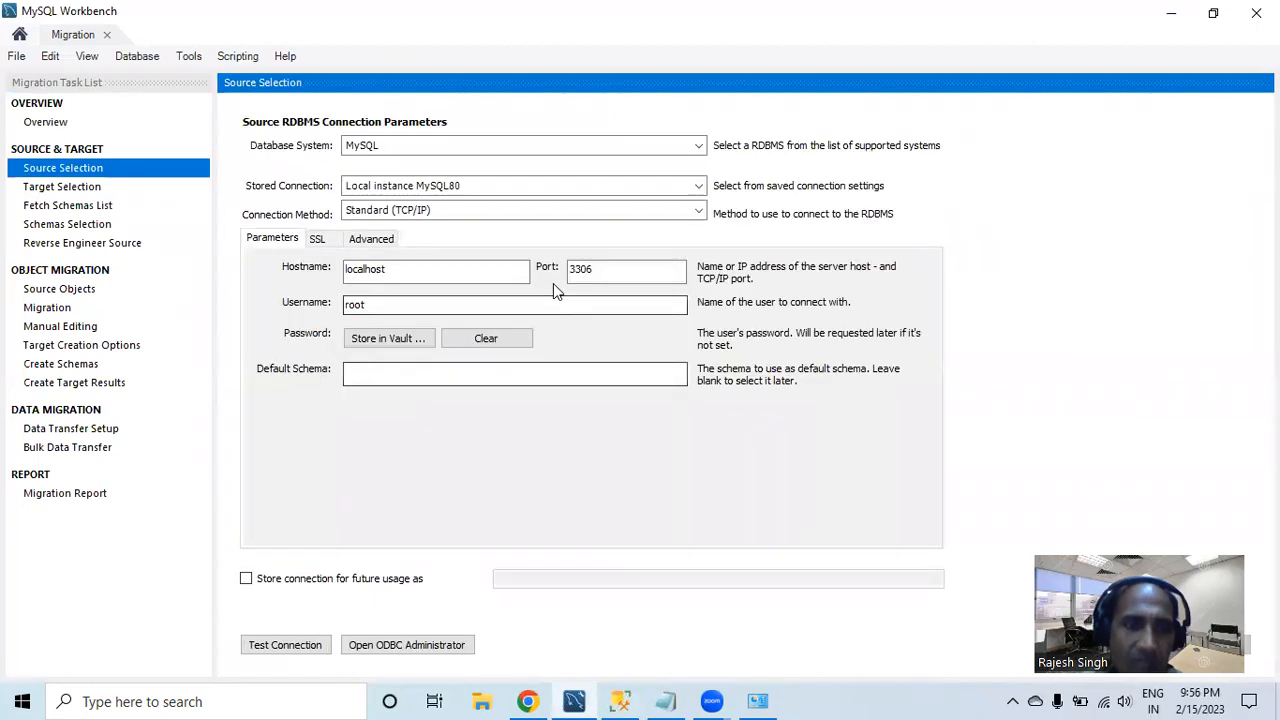
- Set the source database system to Microsoft SQL Server and choose the Migrate_AdventureWorksLT data source as its DSN
click(430, 148)
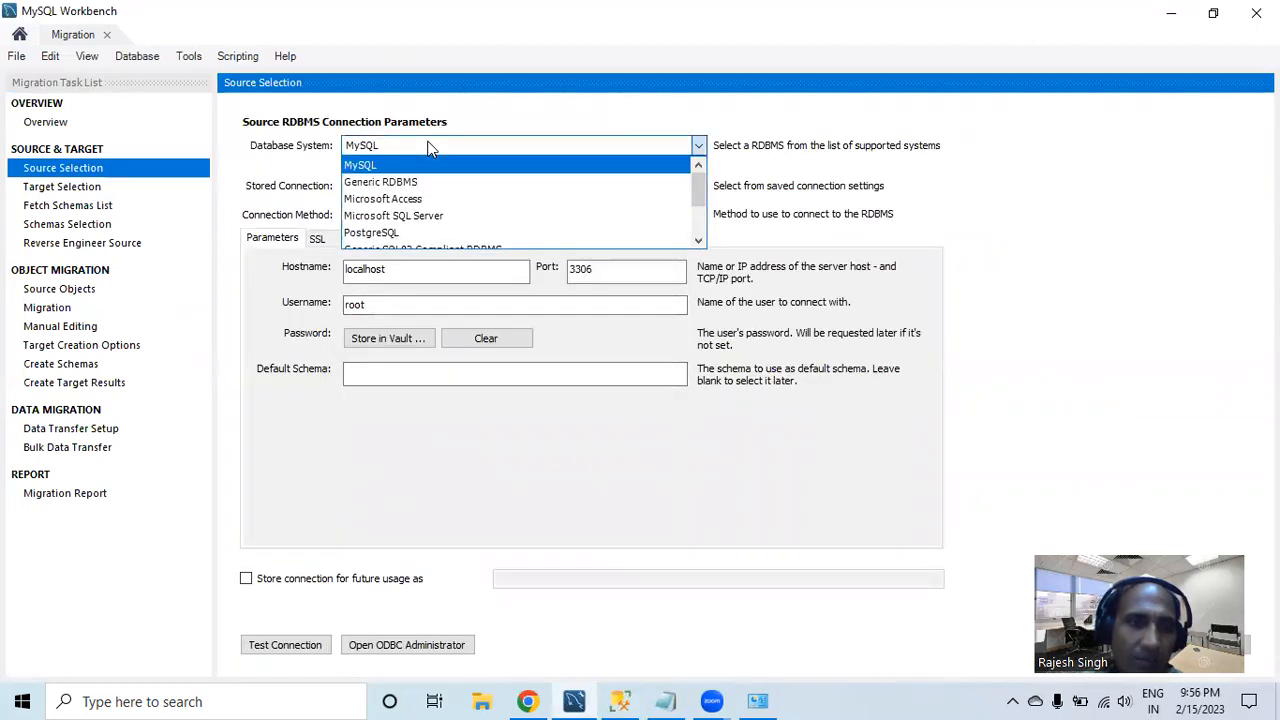
click(390, 216)
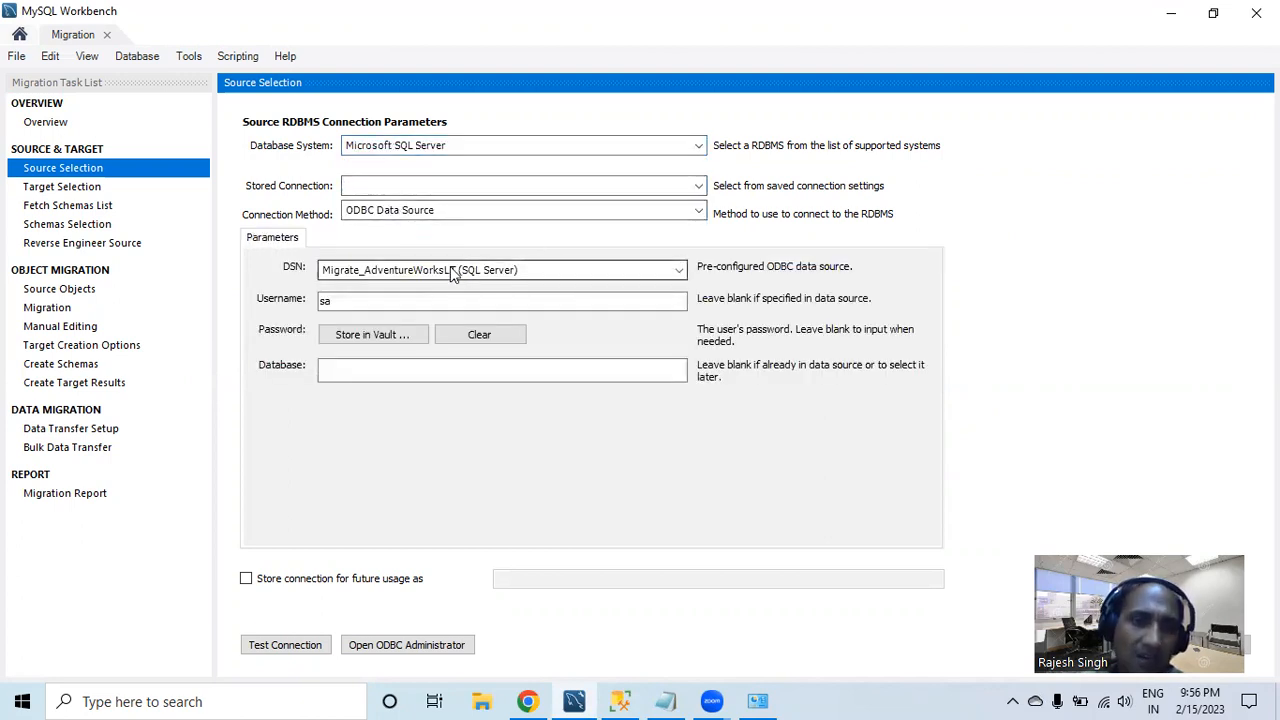
click(390, 272)
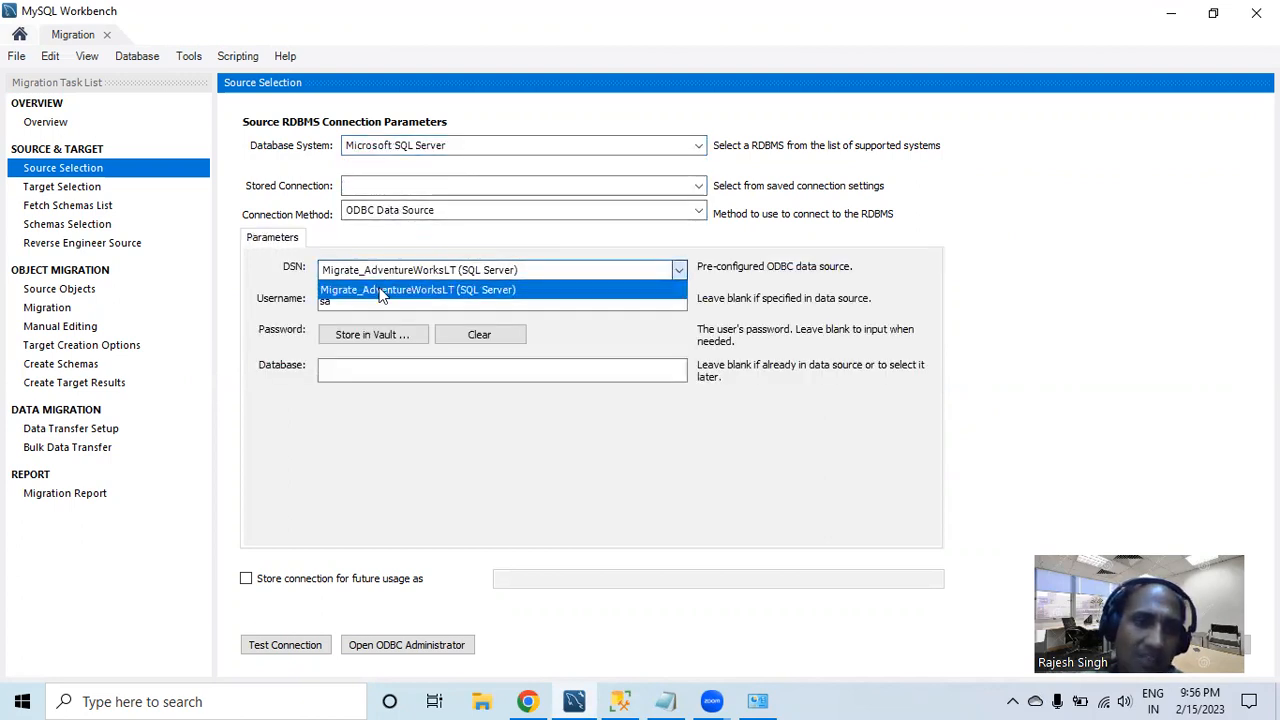
click(440, 290)
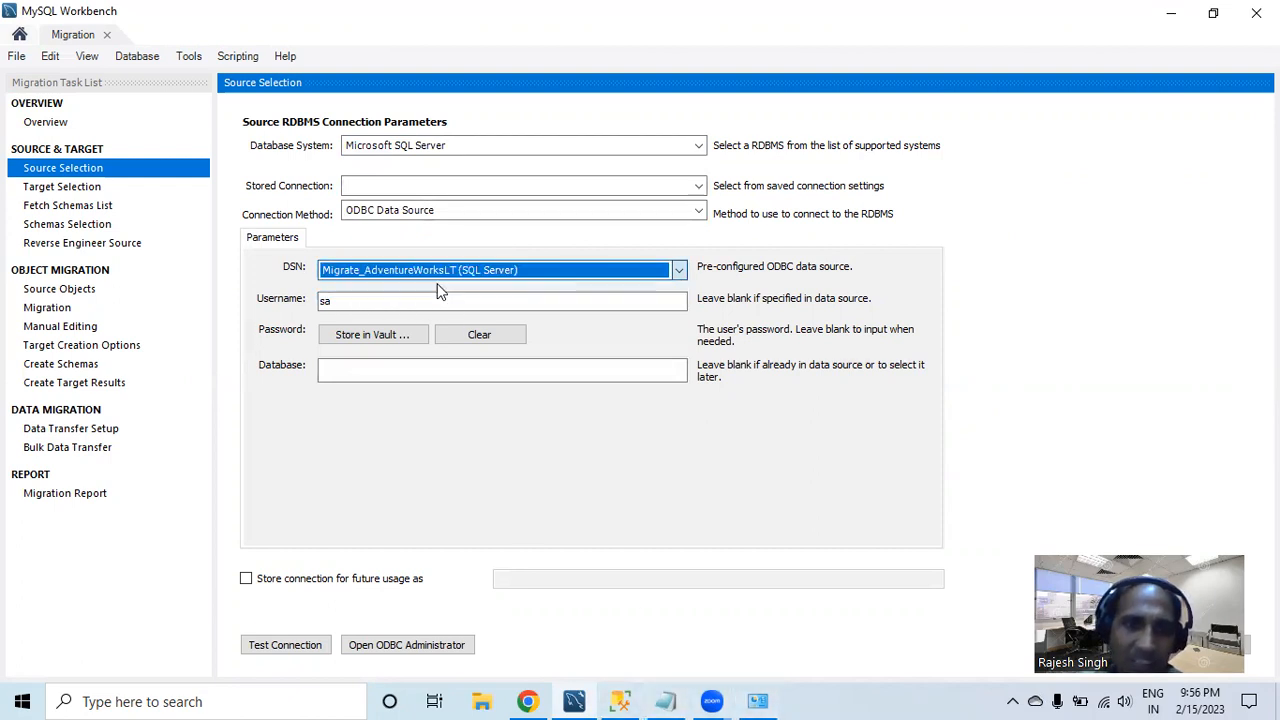
- Review the System DSN entries in ODBC Data Sources (64-bit) from Administrative Tools and return to MySQL Workbench
click(762, 700)
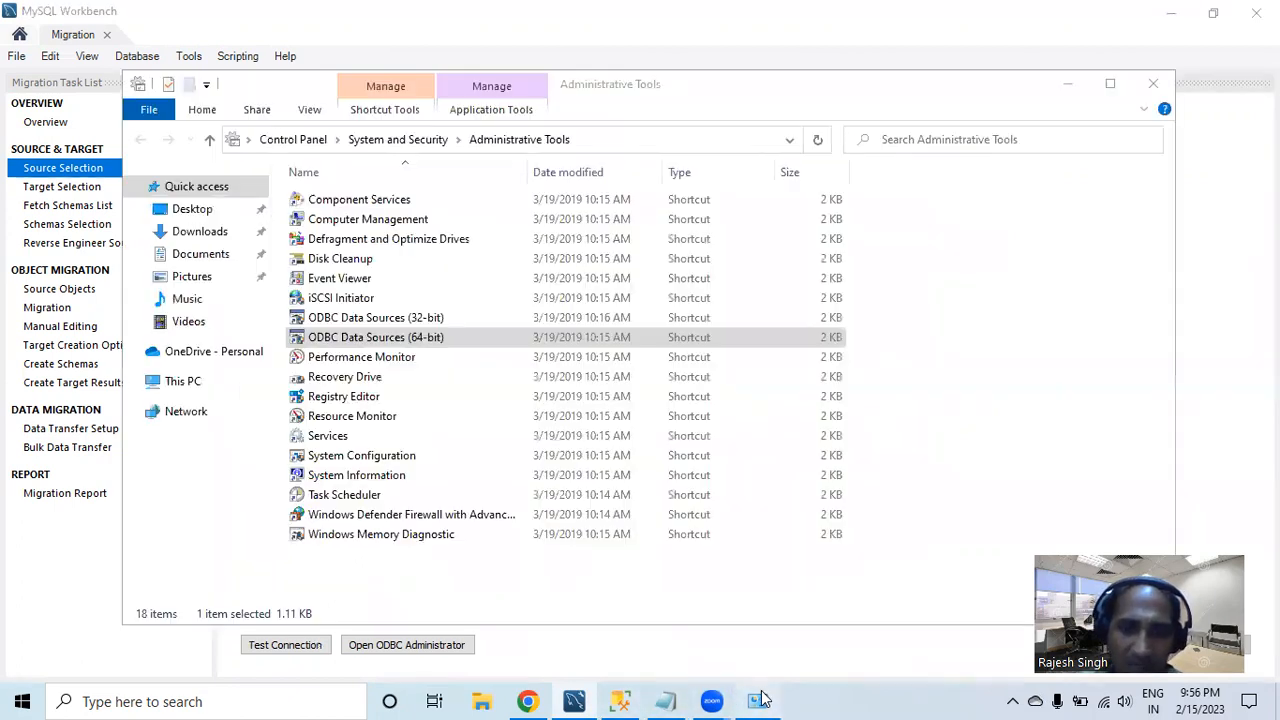
double_click(385, 340)
click(449, 208)
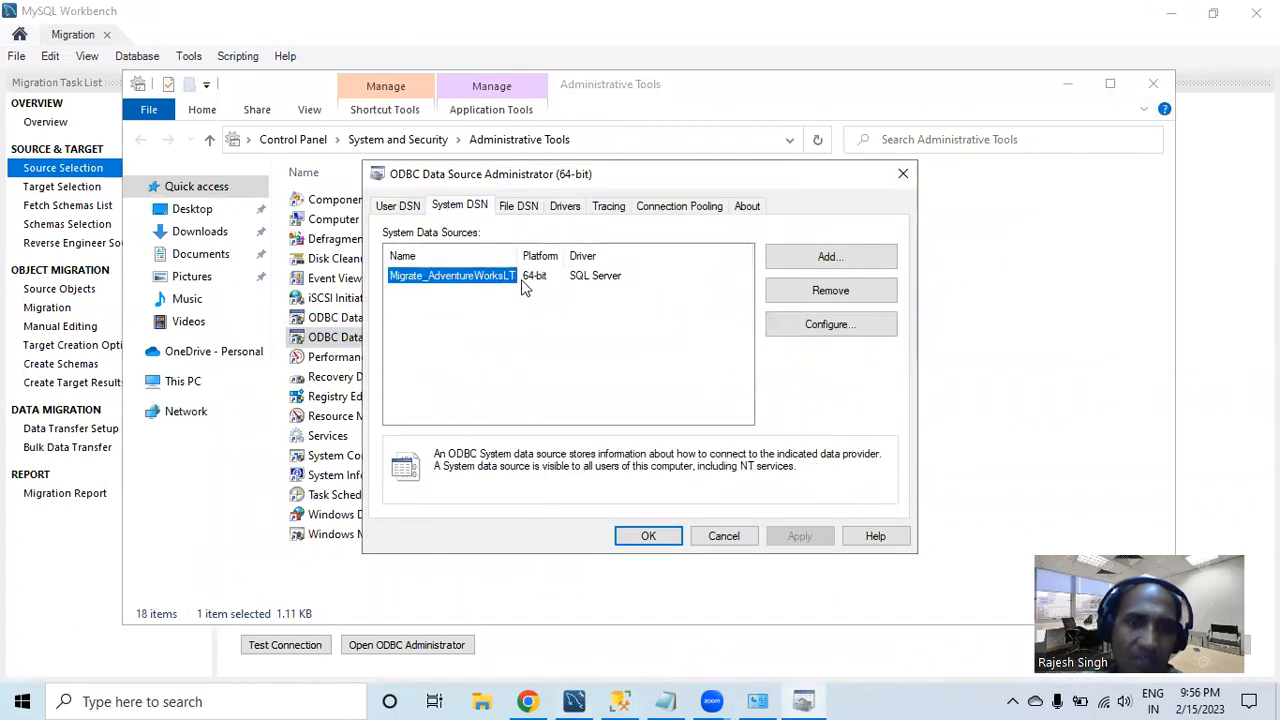
click(651, 534)
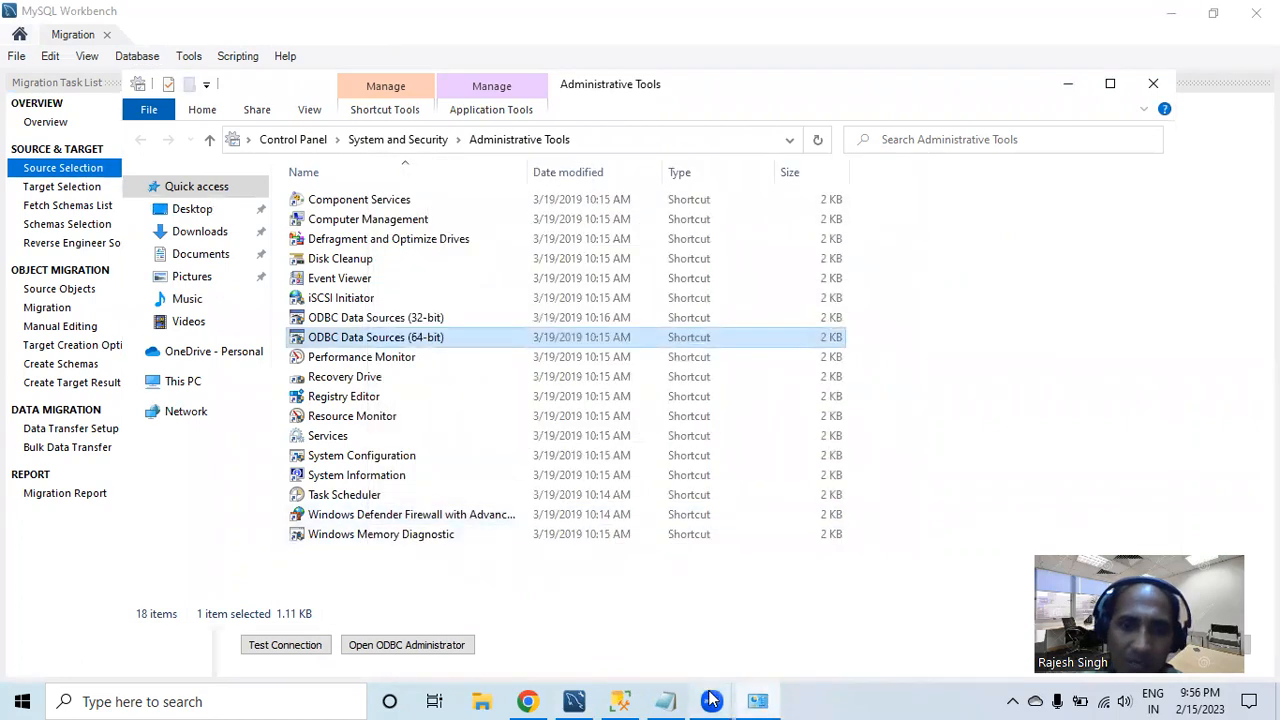
click(574, 700)
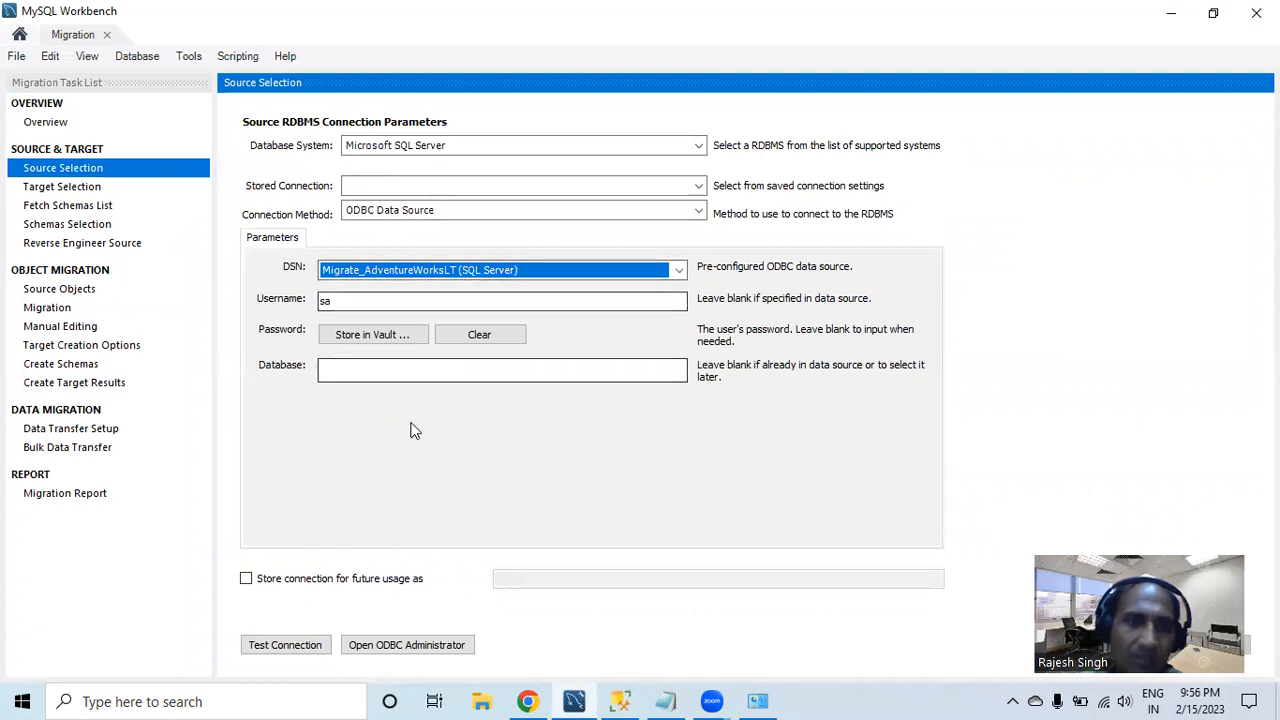
- Test the connection to the source SQL Server database and dismiss the result
click(280, 646)
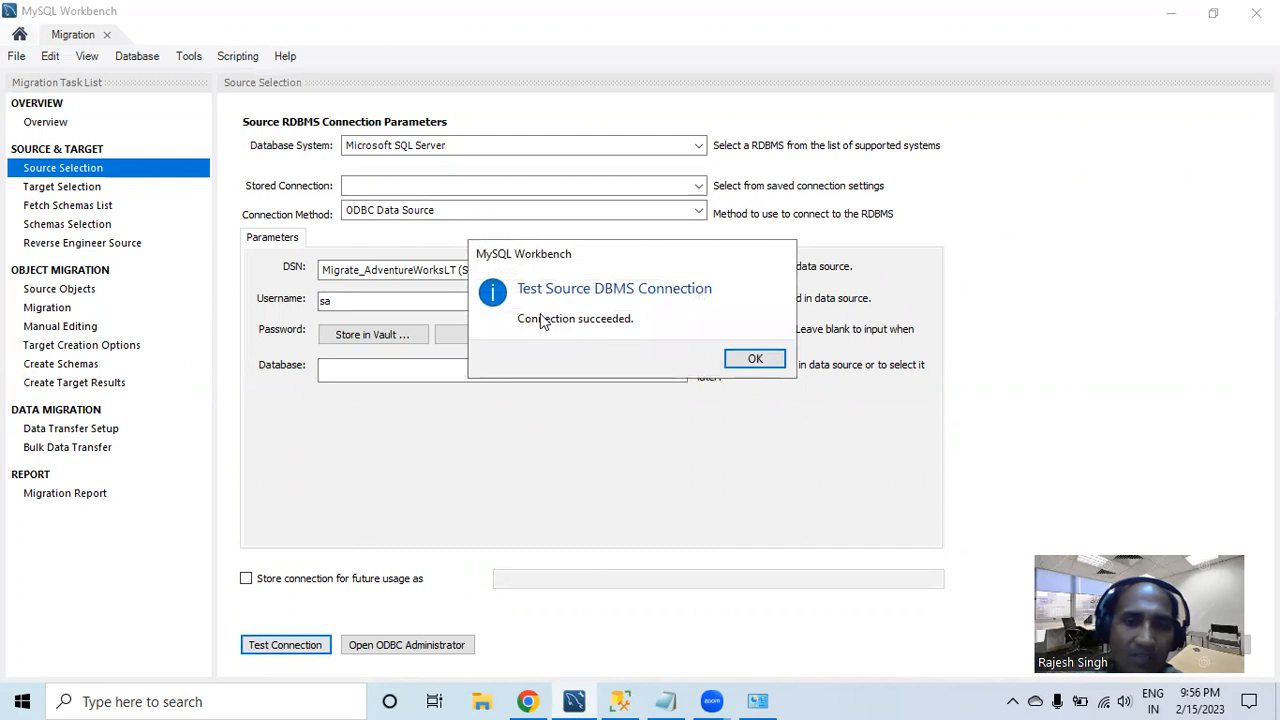
click(755, 359)
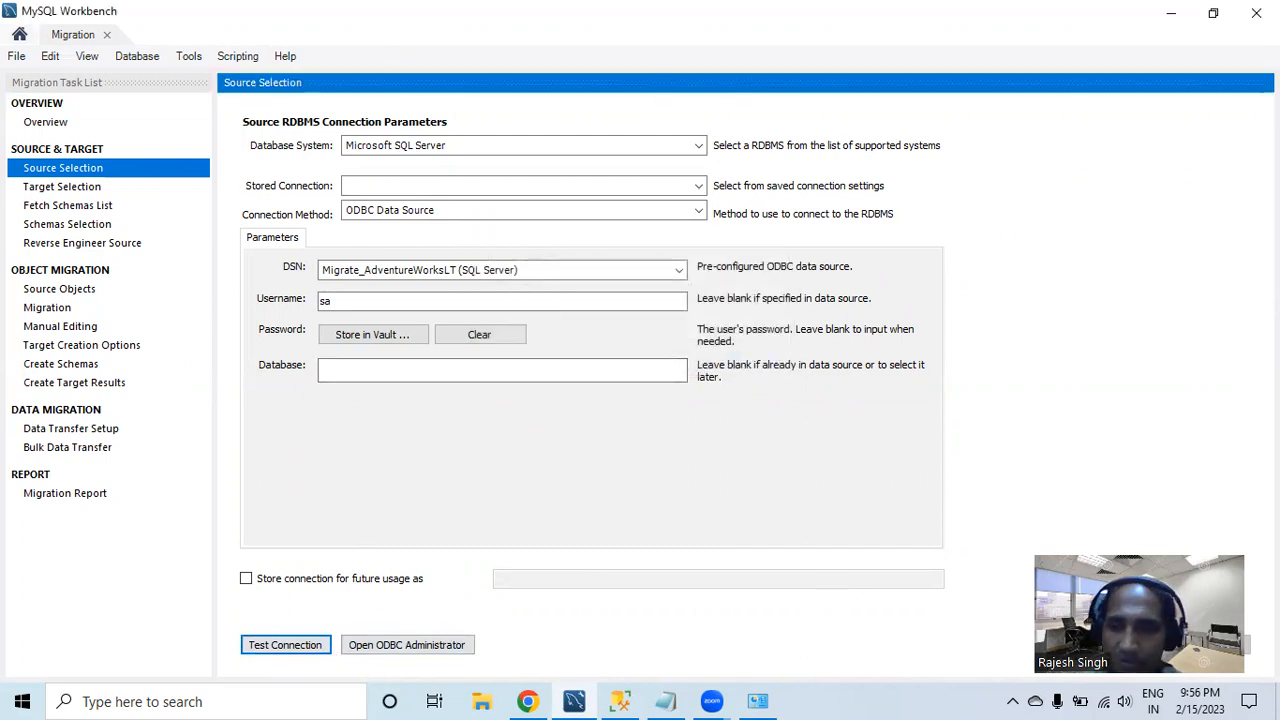
drag(1151, 553, 1166, 478)
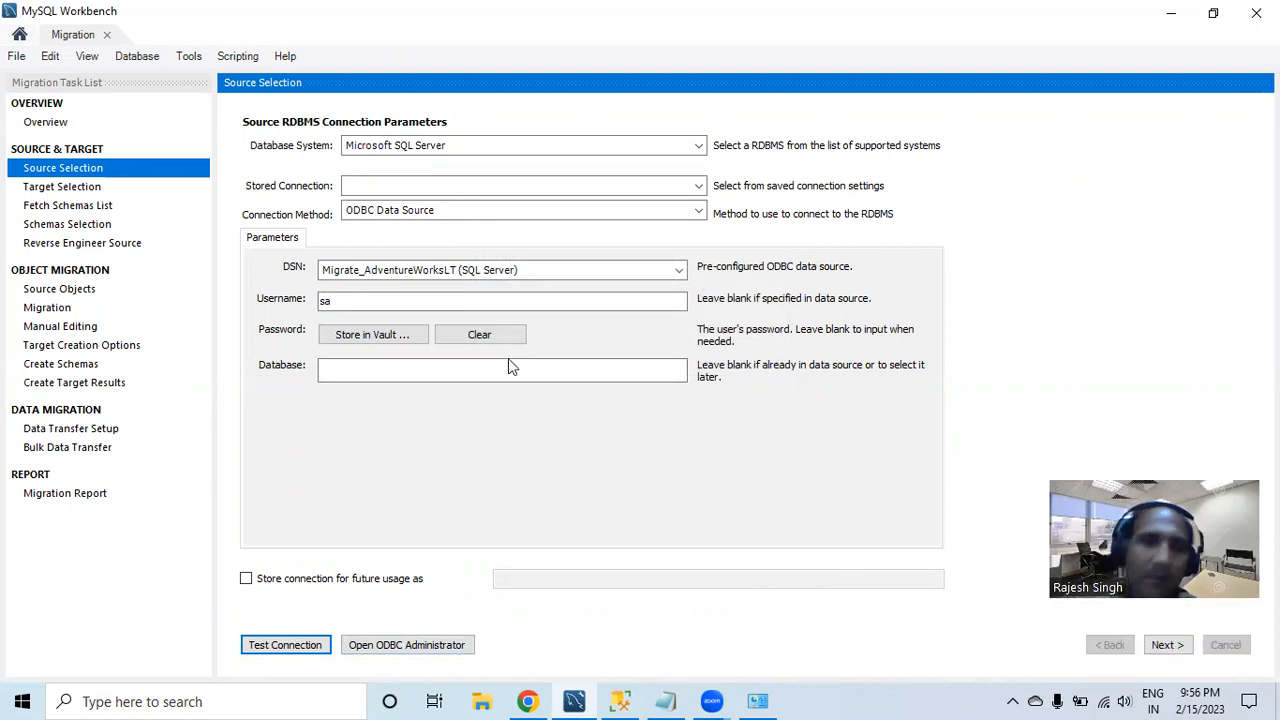
- Proceed to target selection and choose Local instance MySQL80 as the stored connection
click(1167, 644)
click(418, 148)
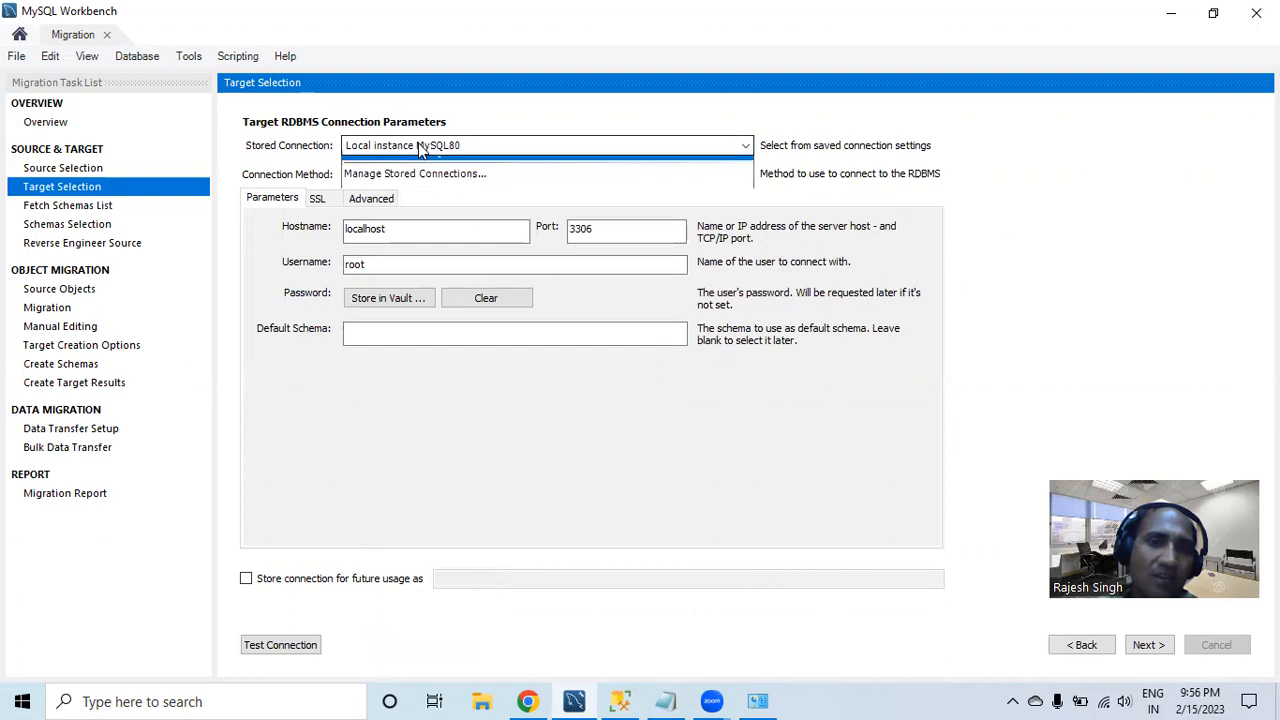
click(408, 184)
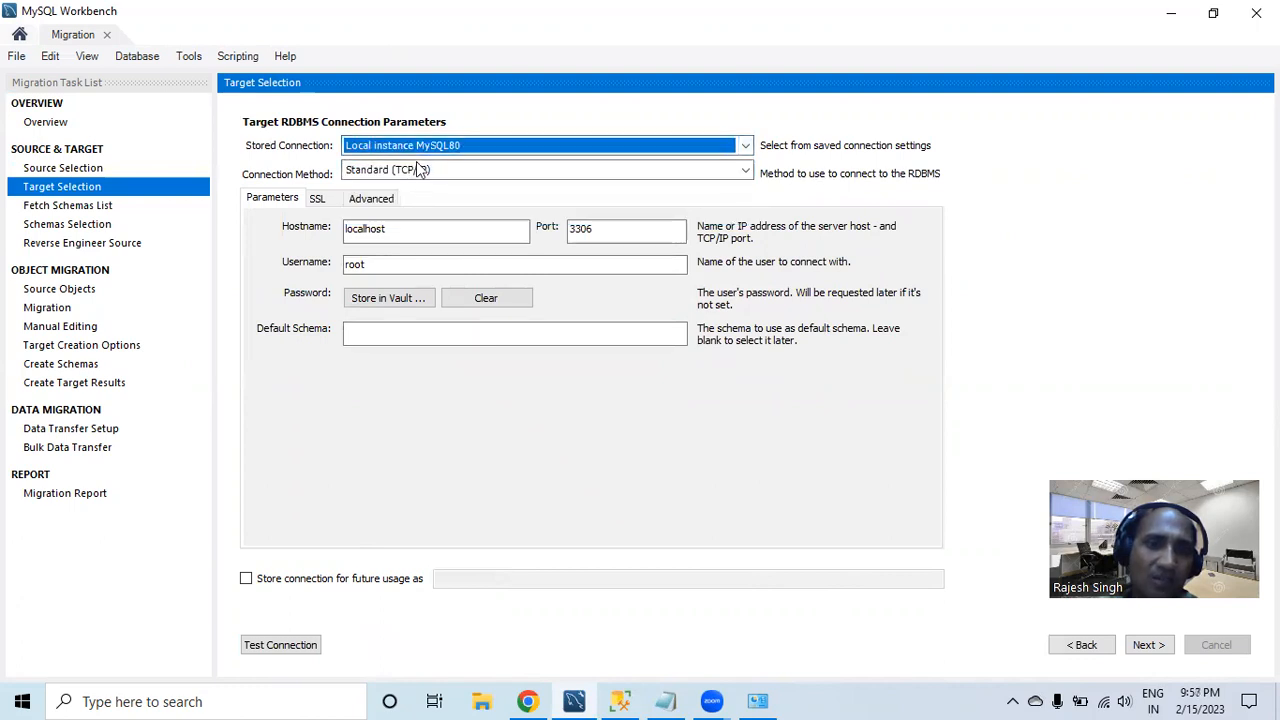
- Reselect Local instance MySQL80 as the target's stored connection and look over its parameters, leaving the default schema blank
click(419, 146)
click(418, 145)
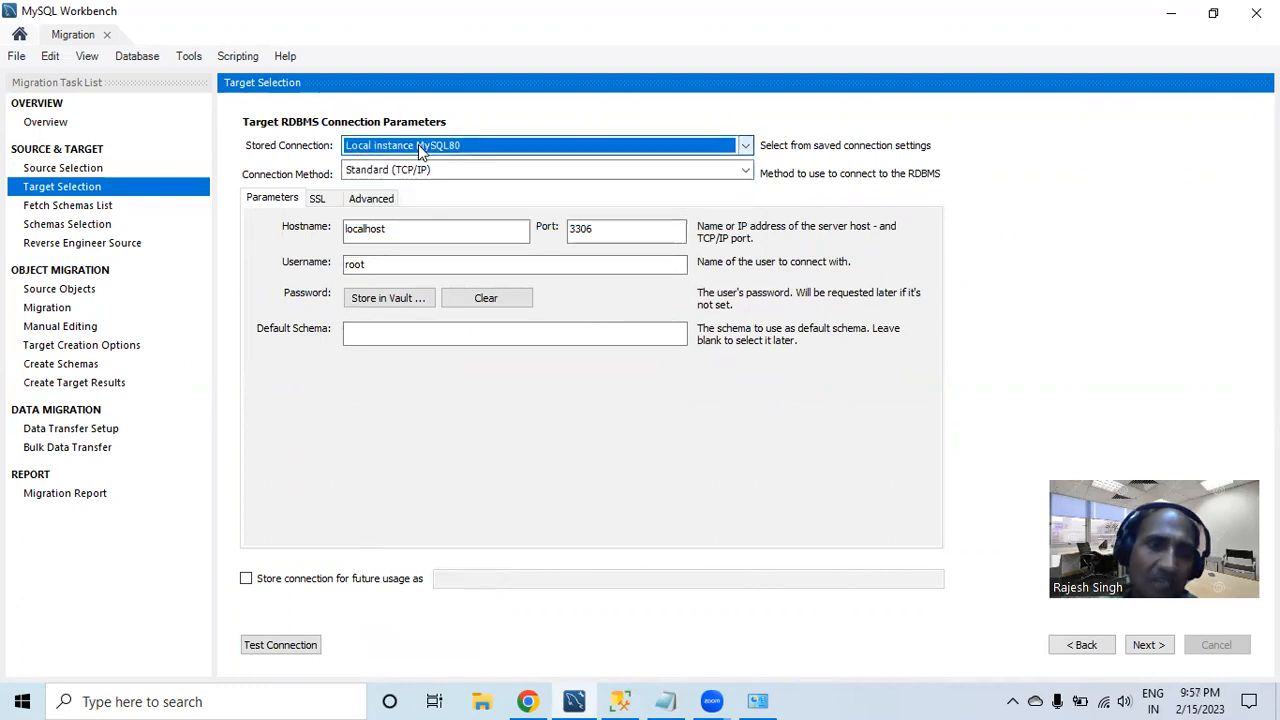
click(416, 152)
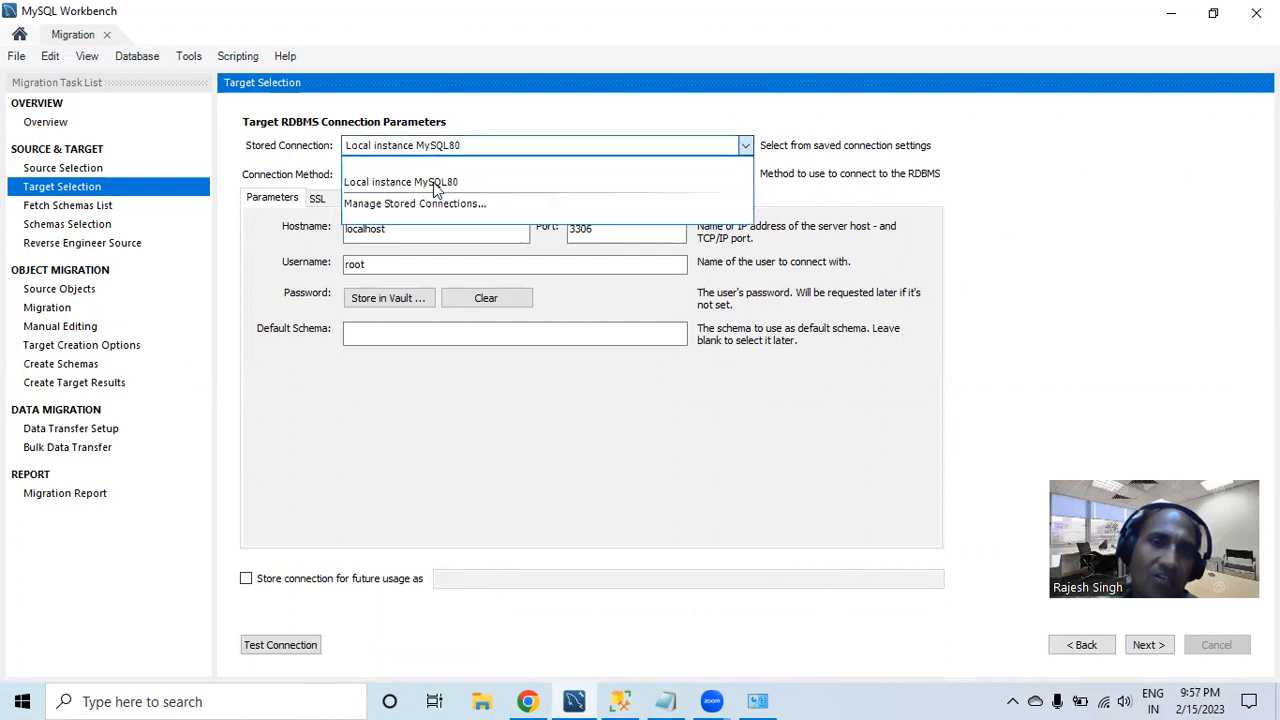
click(433, 182)
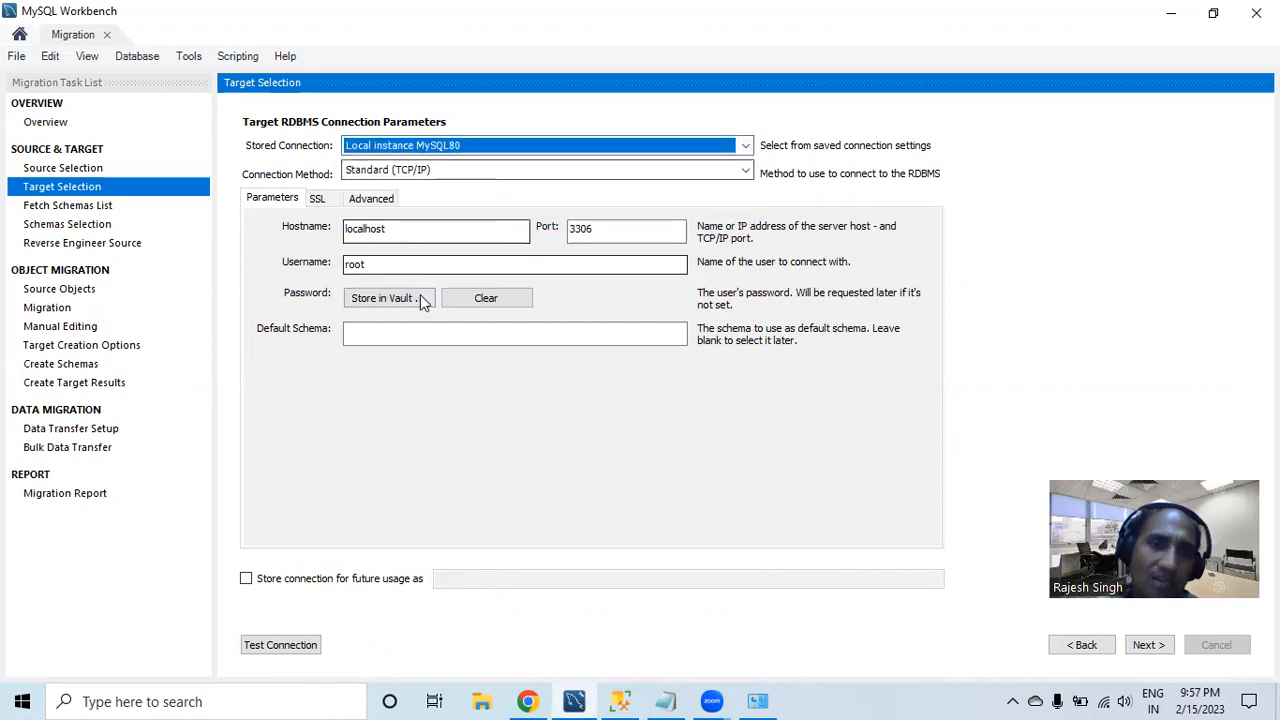
click(380, 267)
click(443, 330)
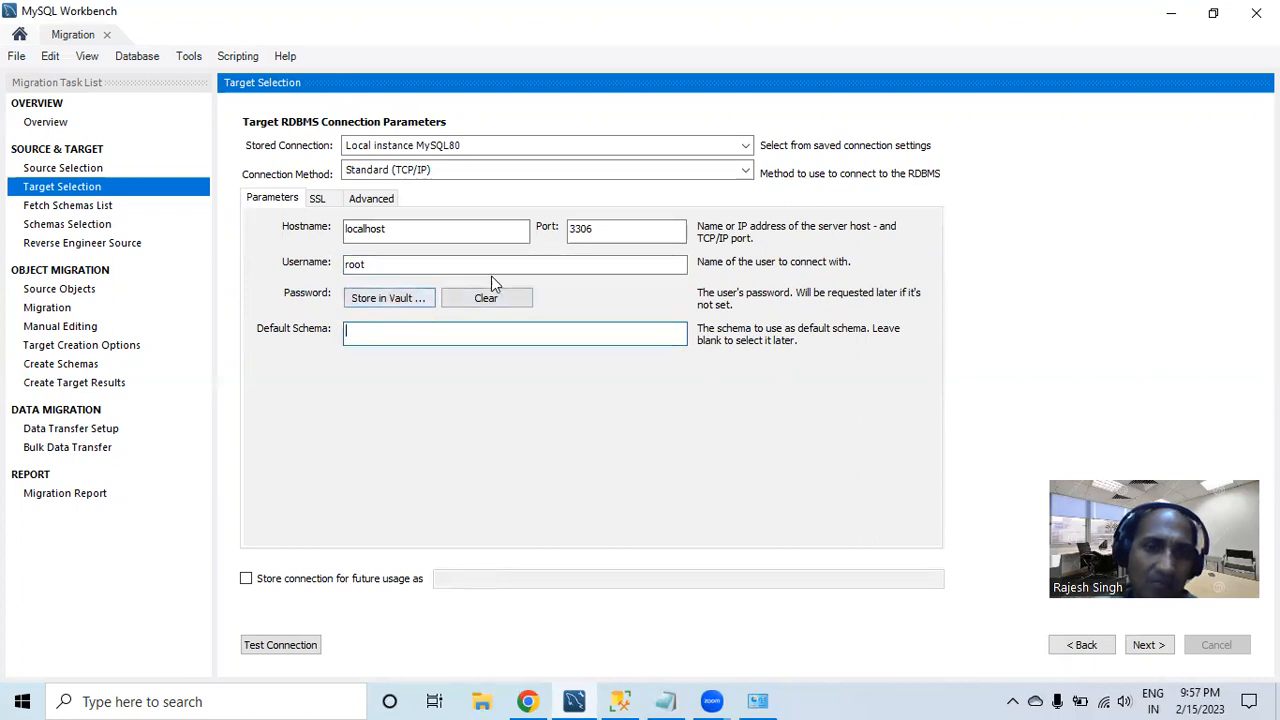
- Test the connection to the target MySQL server, recheck the stored connection choice and repeat the test, dismissing each result
click(275, 648)
click(756, 359)
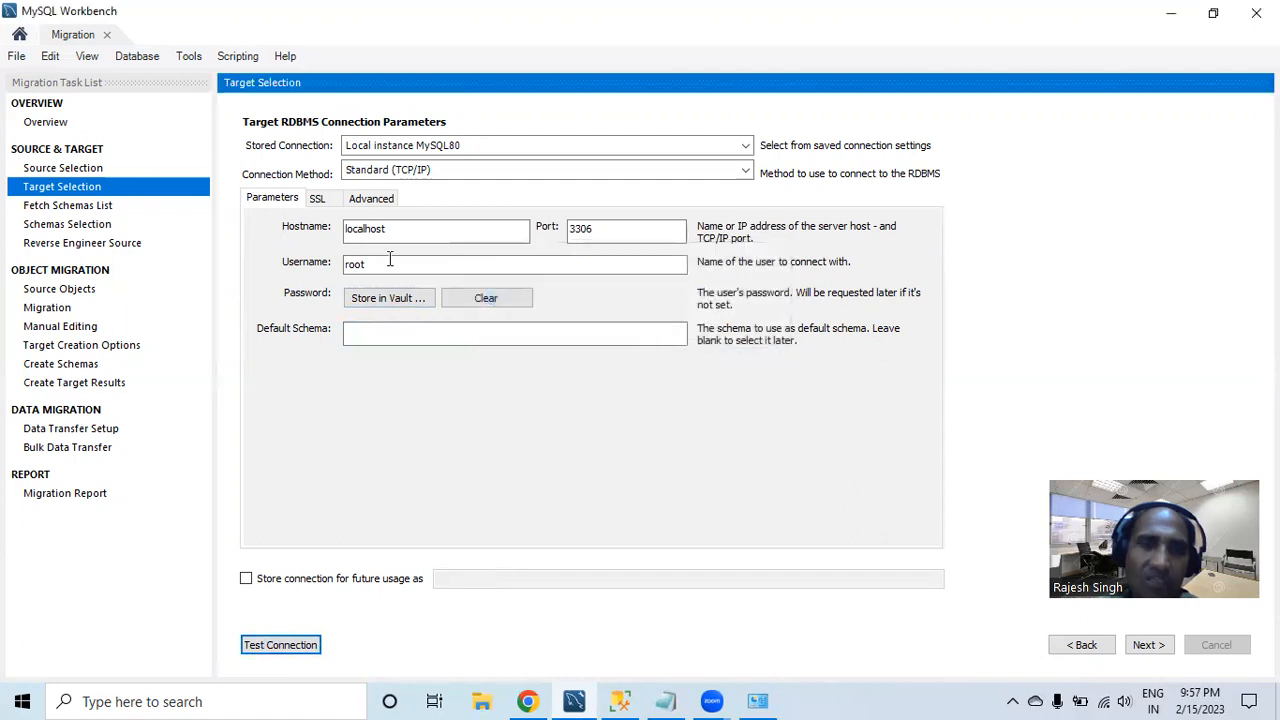
click(474, 150)
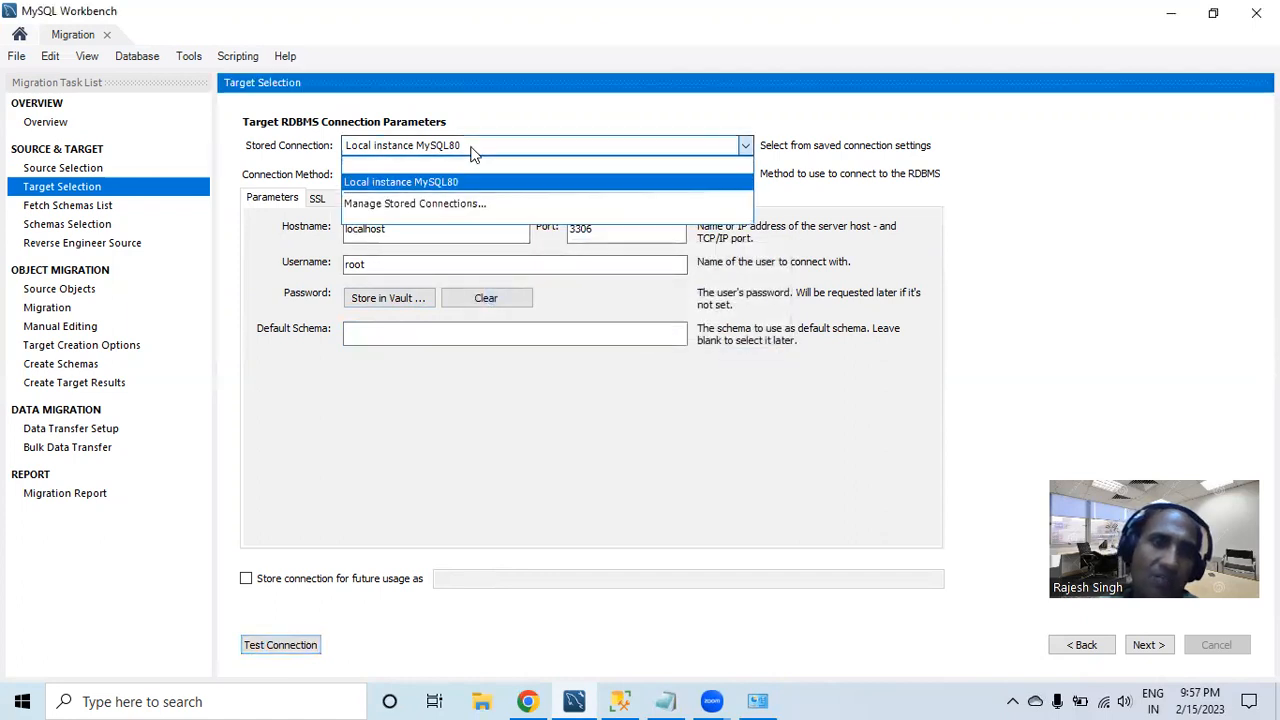
click(474, 150)
click(276, 648)
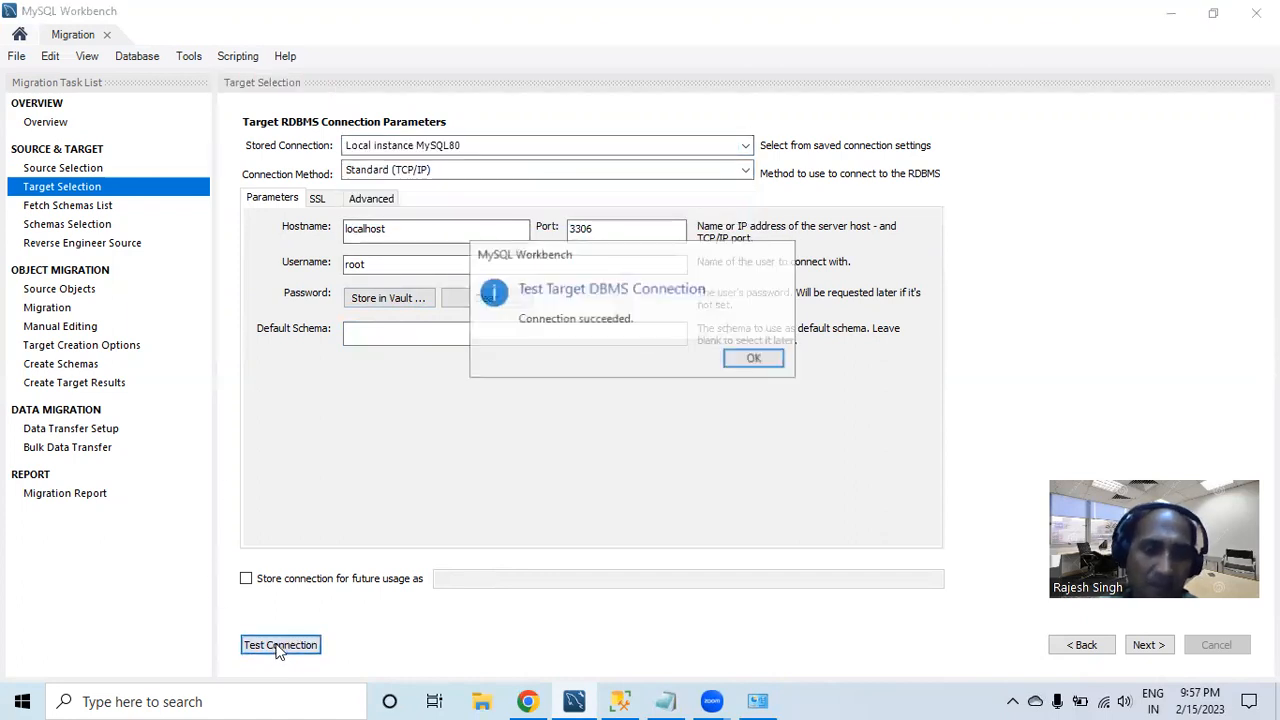
click(755, 358)
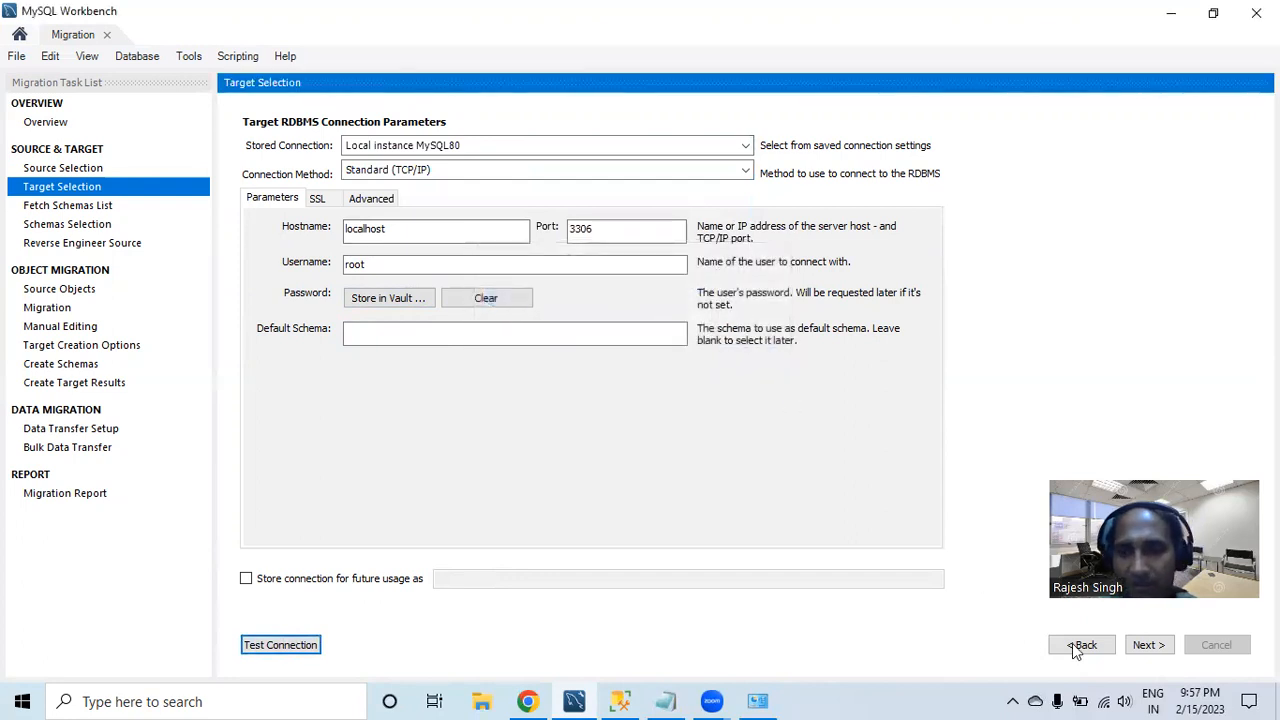
- Fetch the source schema list, then include AdventureWorksLT with its dbo and SalesLT schemas and reverse engineer them
click(1147, 645)
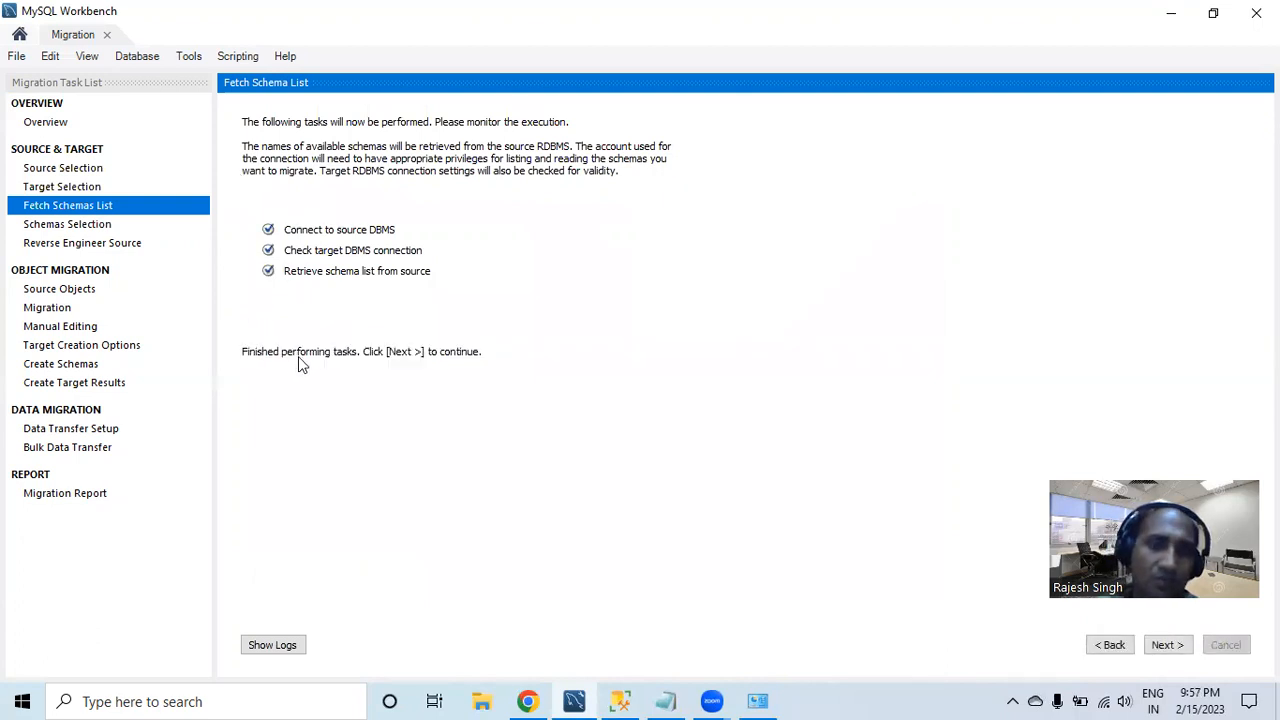
click(1177, 648)
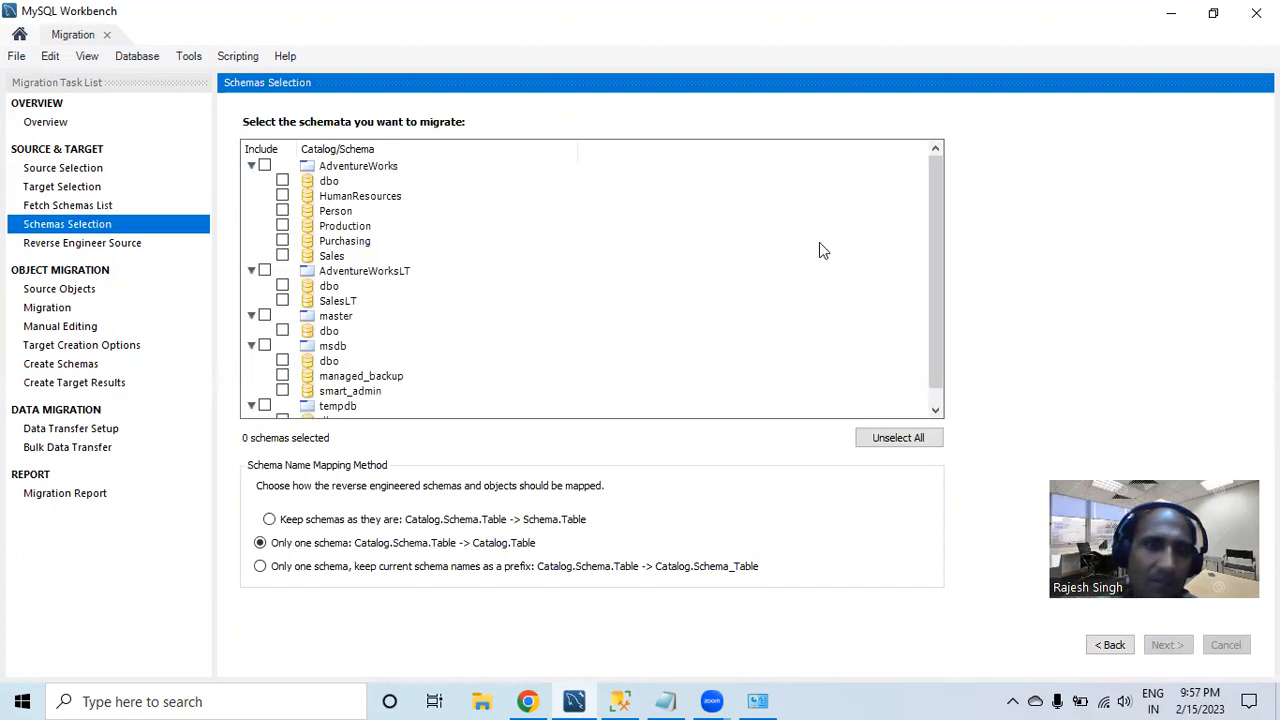
drag(933, 249, 931, 290)
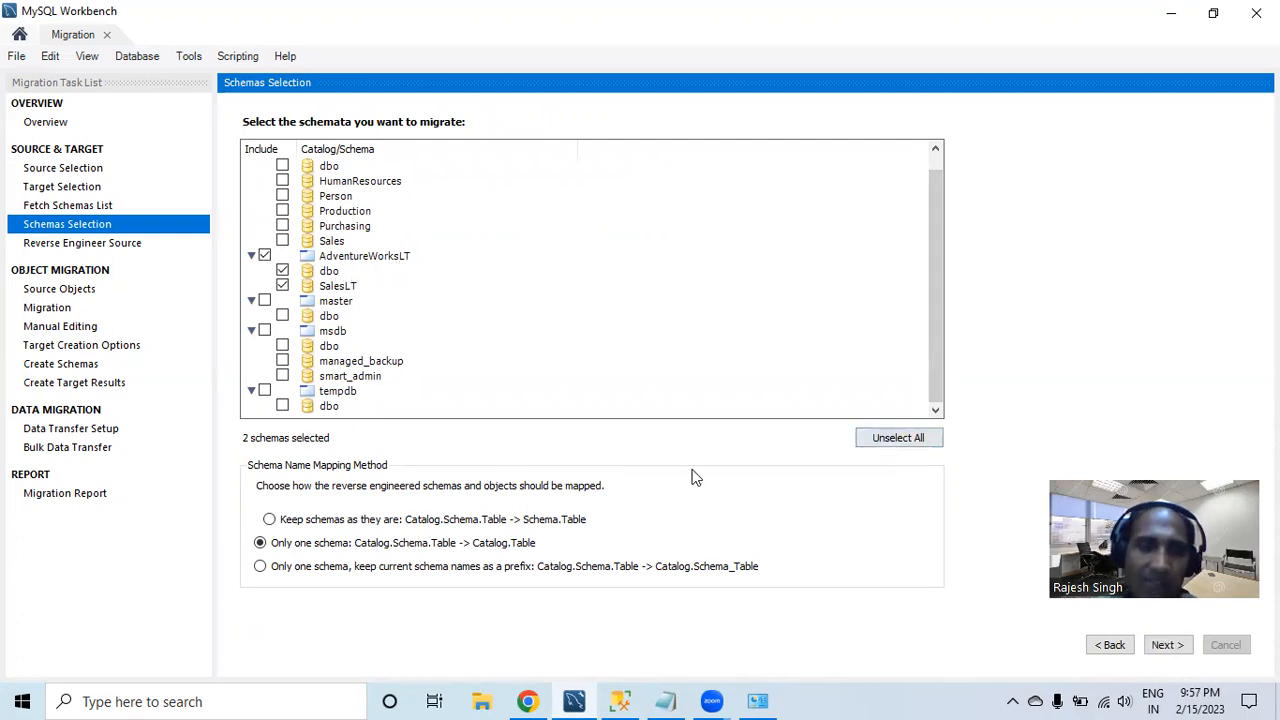
click(1163, 646)
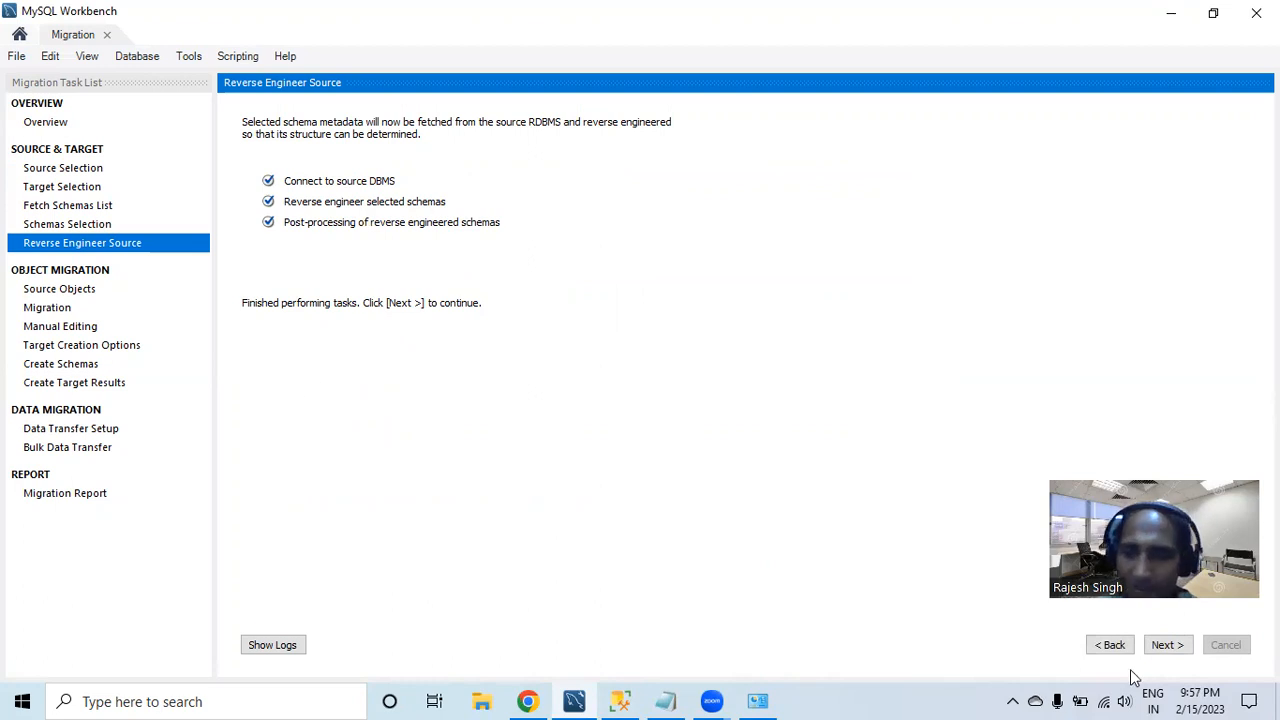
click(1165, 645)
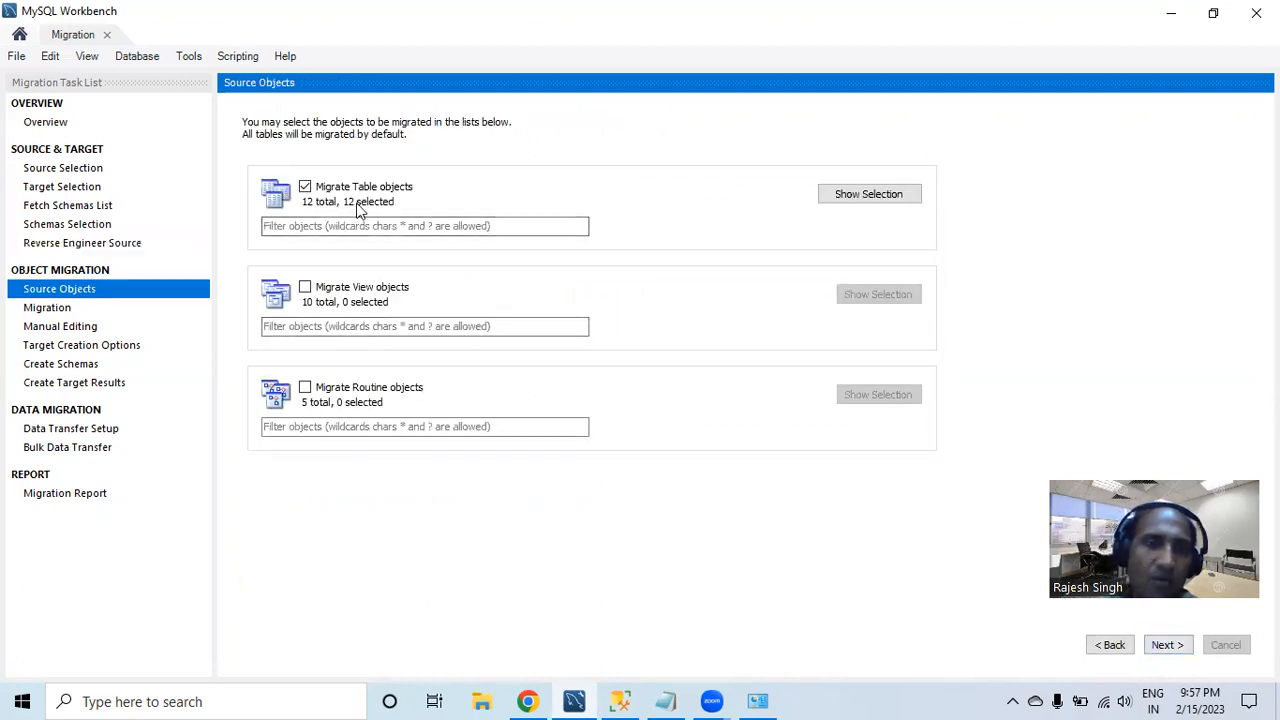
- Switch to SQL Server Management Studio and run "select * from sys.tables" in a new query against AdventureWorksLT
click(620, 701)
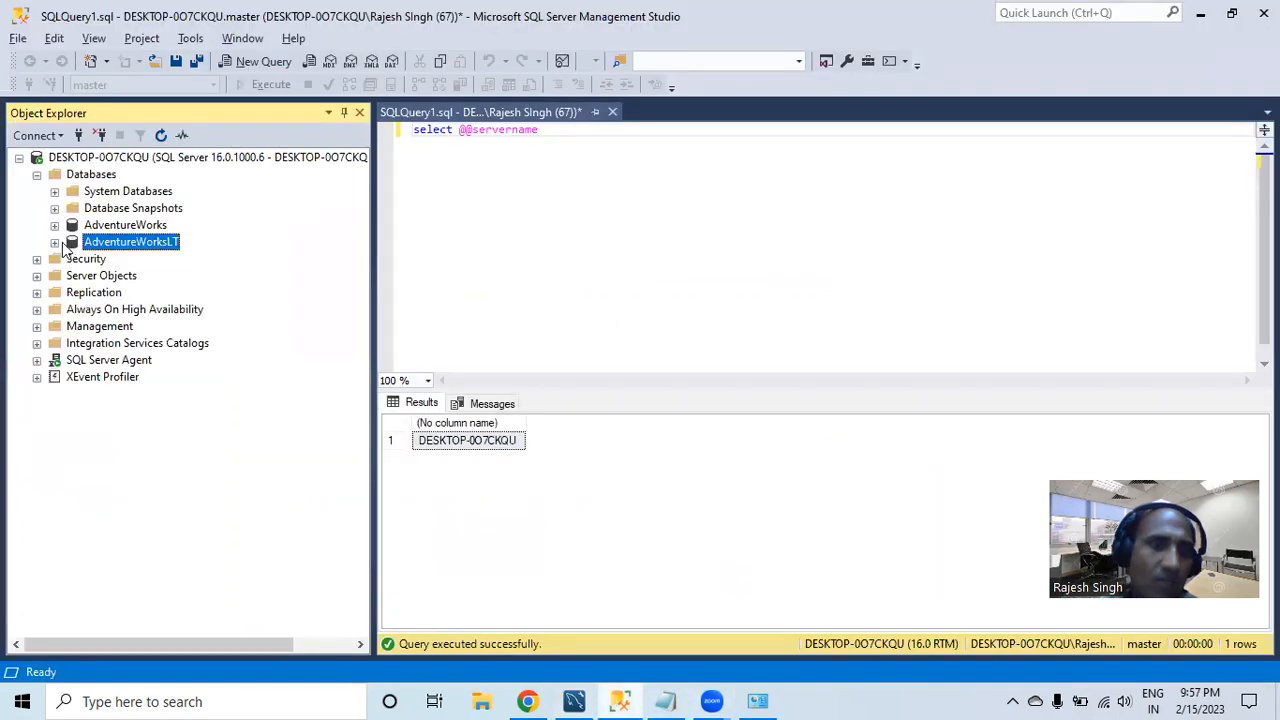
click(262, 61)
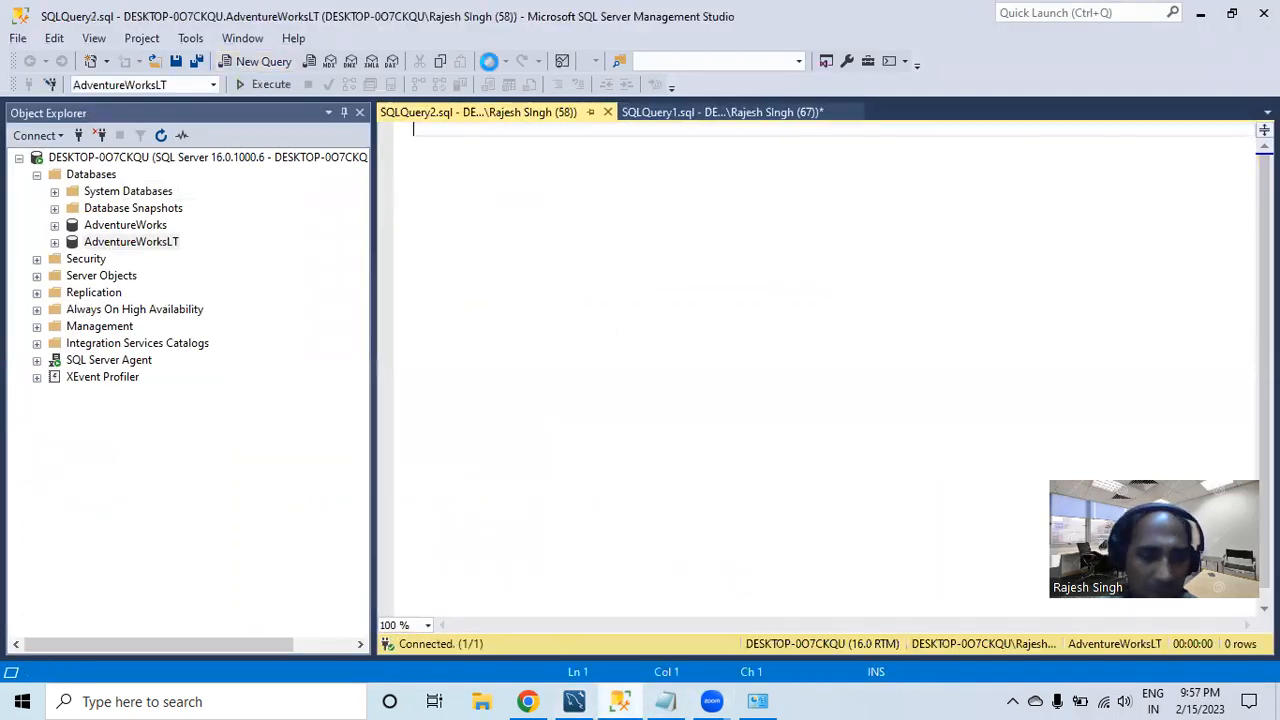
text(select * f)
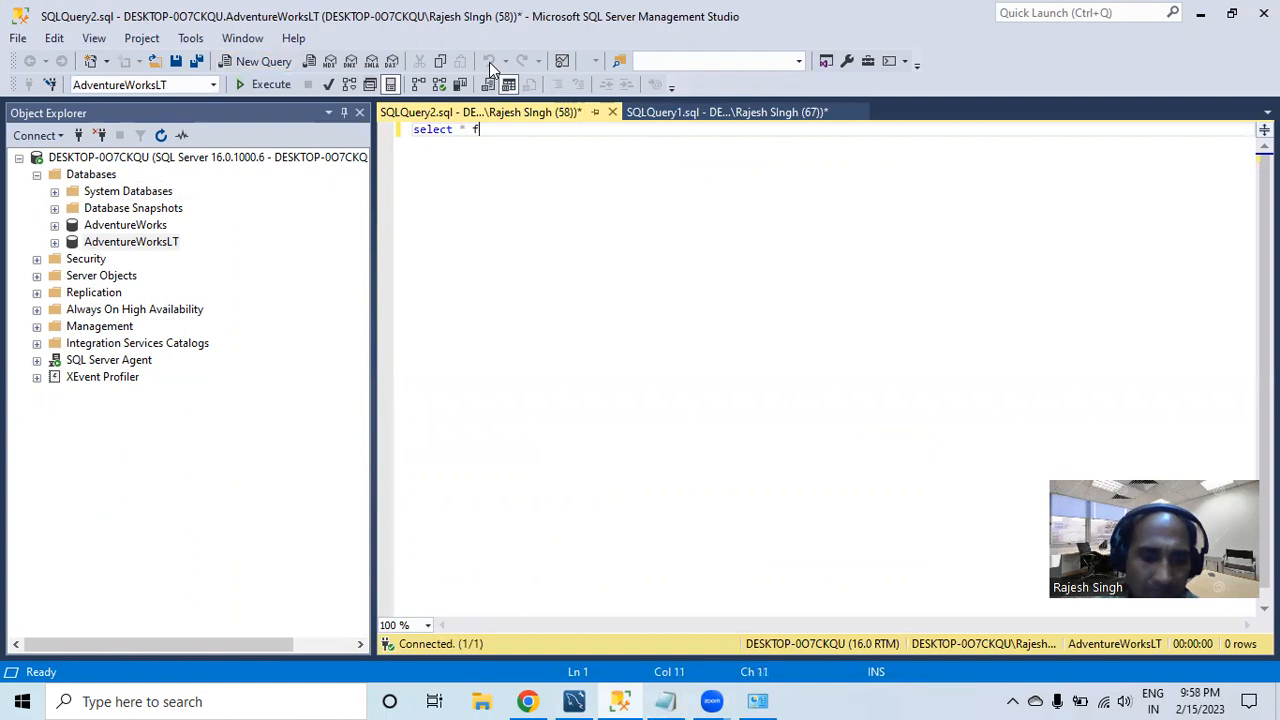
text(rom sys)
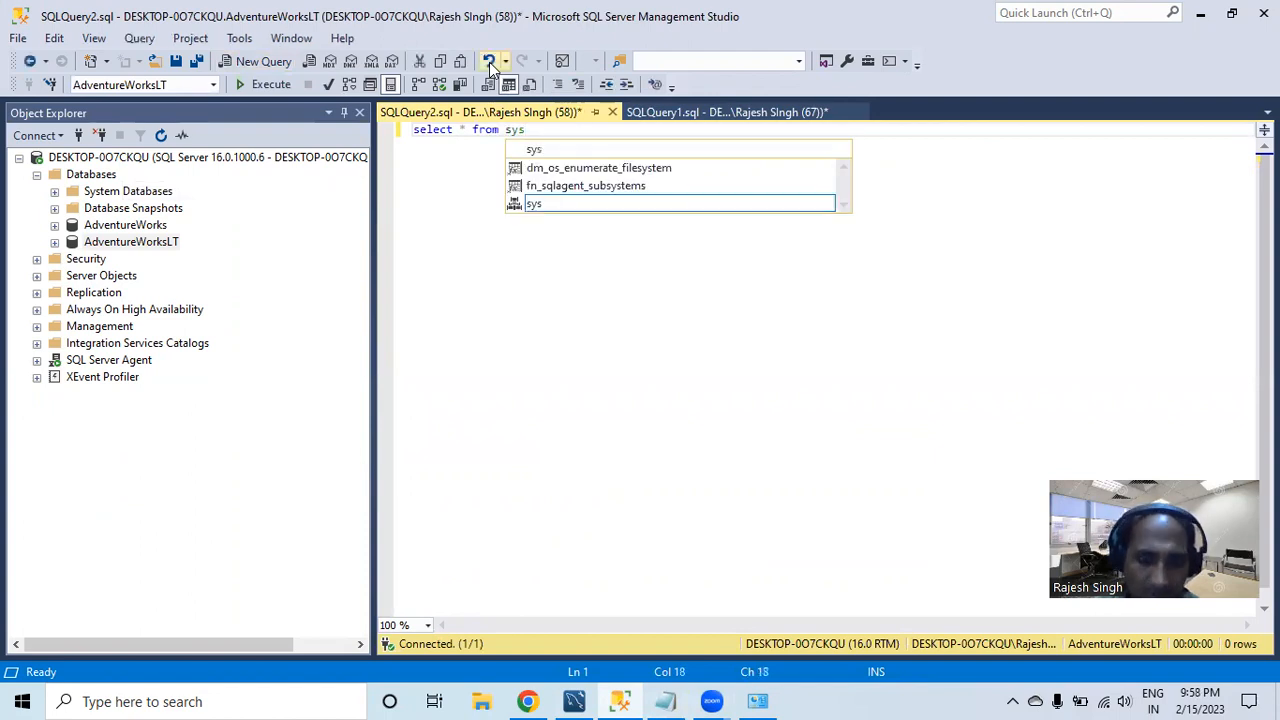
text(.tables)
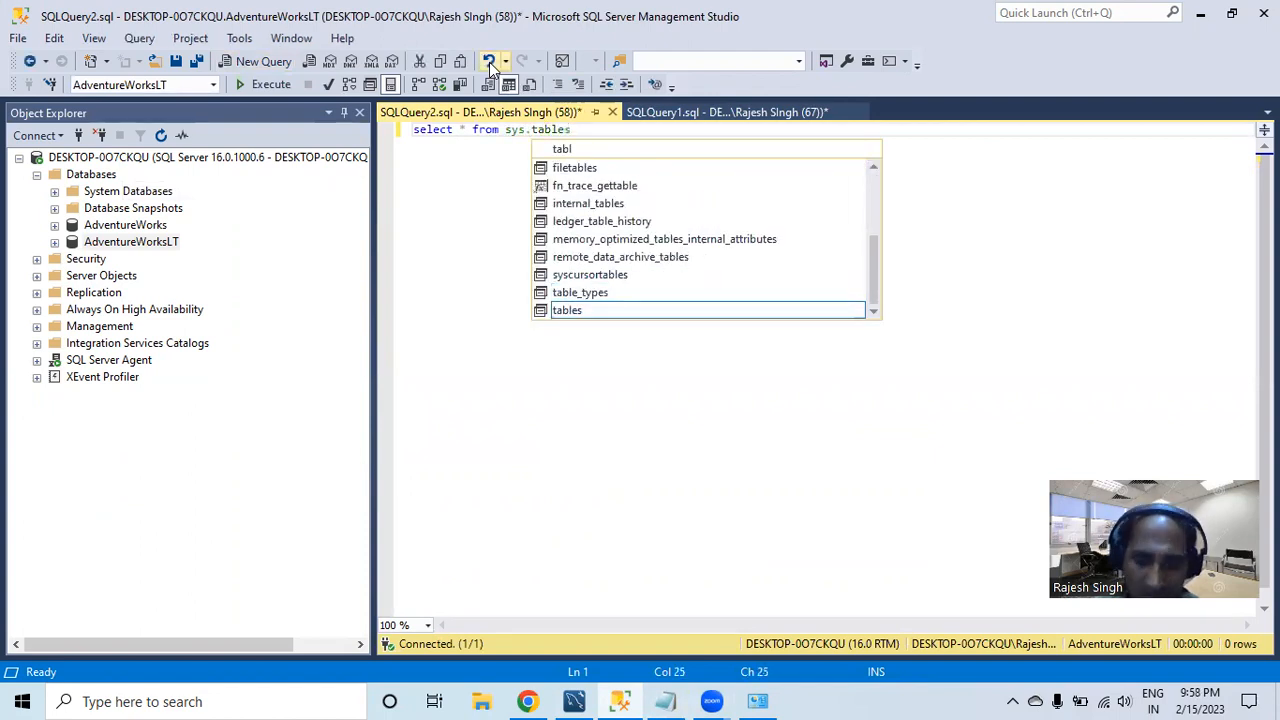
key(Escape)
key(F5)
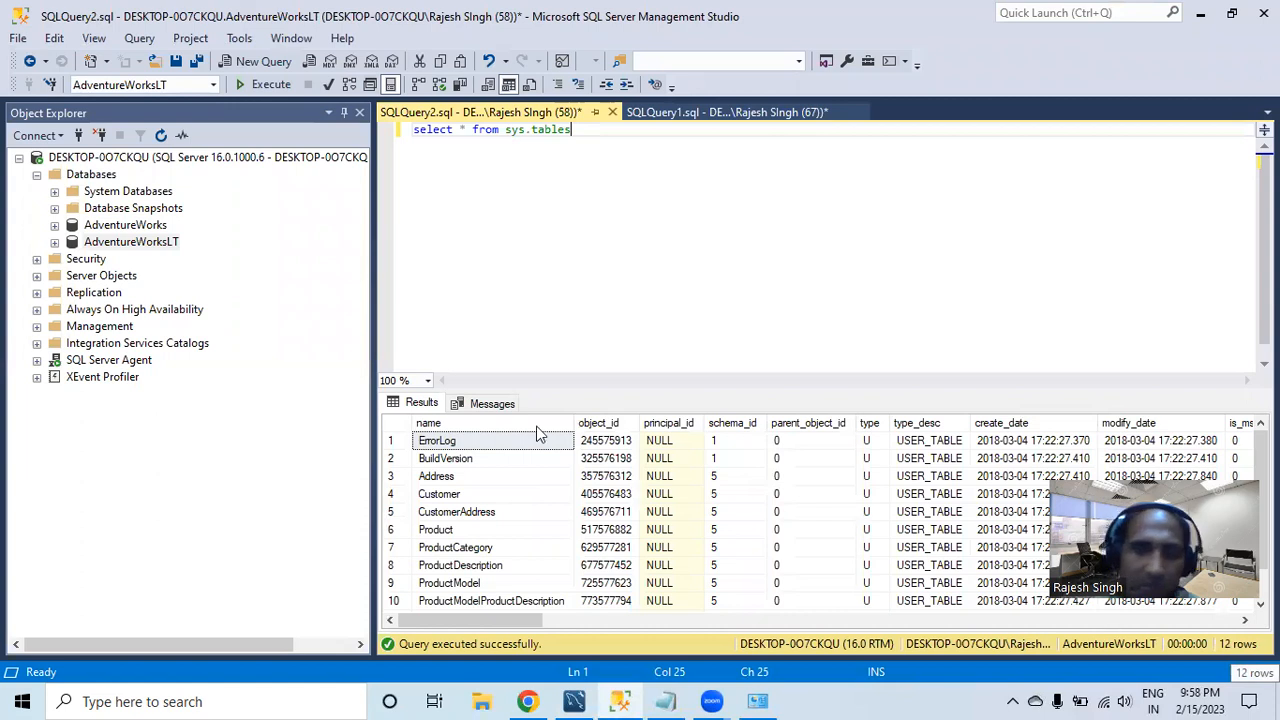
- Compare the table query's row count and its selected database with the wizard's table count, returning to MySQL Workbench
click(490, 405)
drag(404, 434, 530, 436)
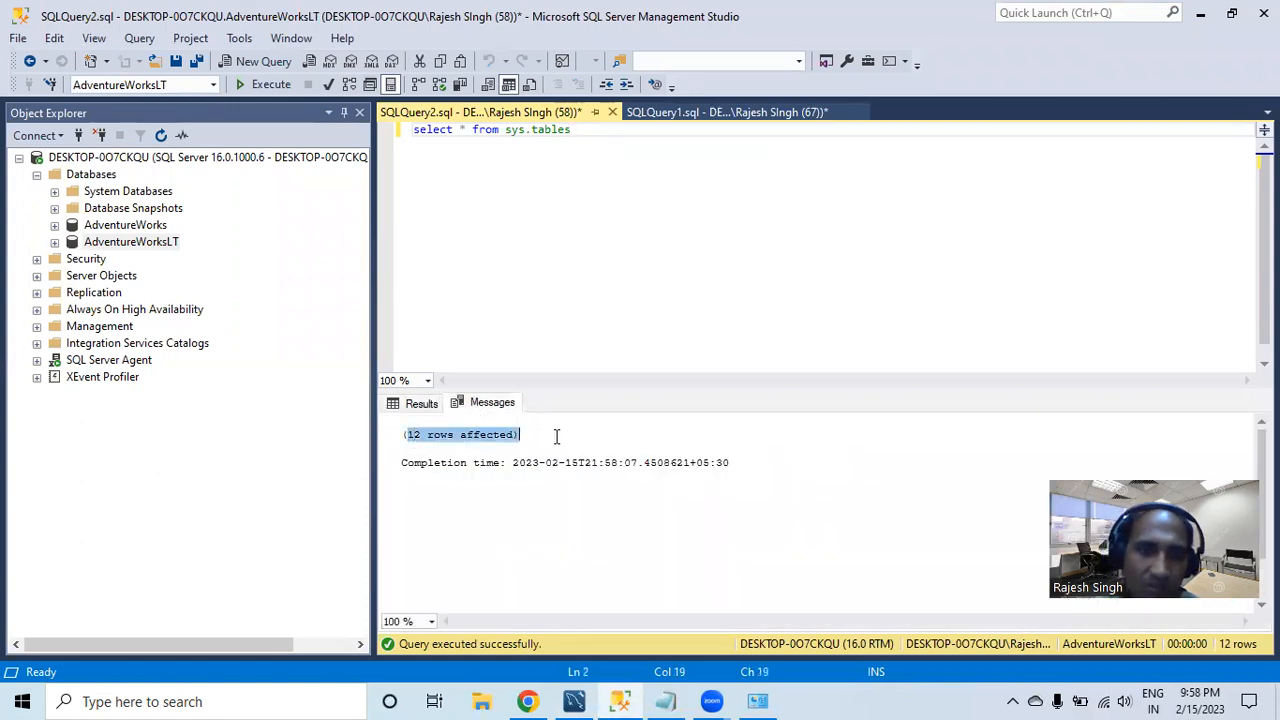
drag(594, 131, 413, 131)
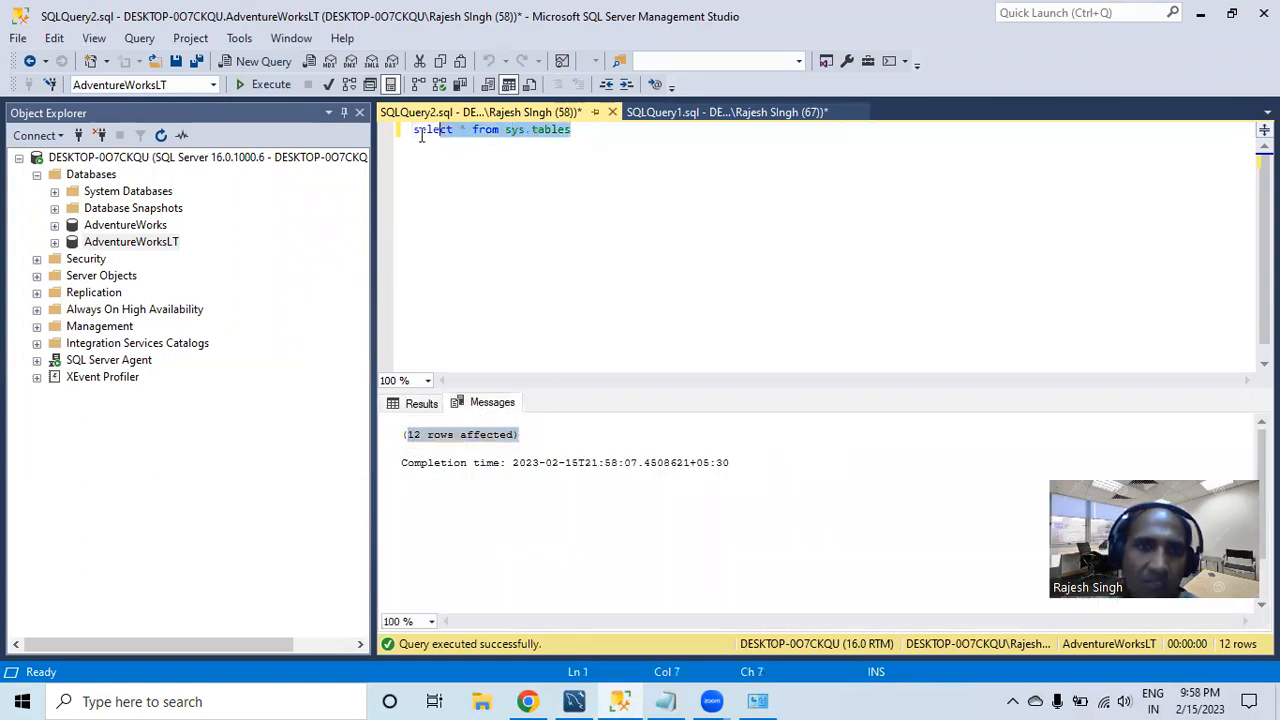
click(168, 88)
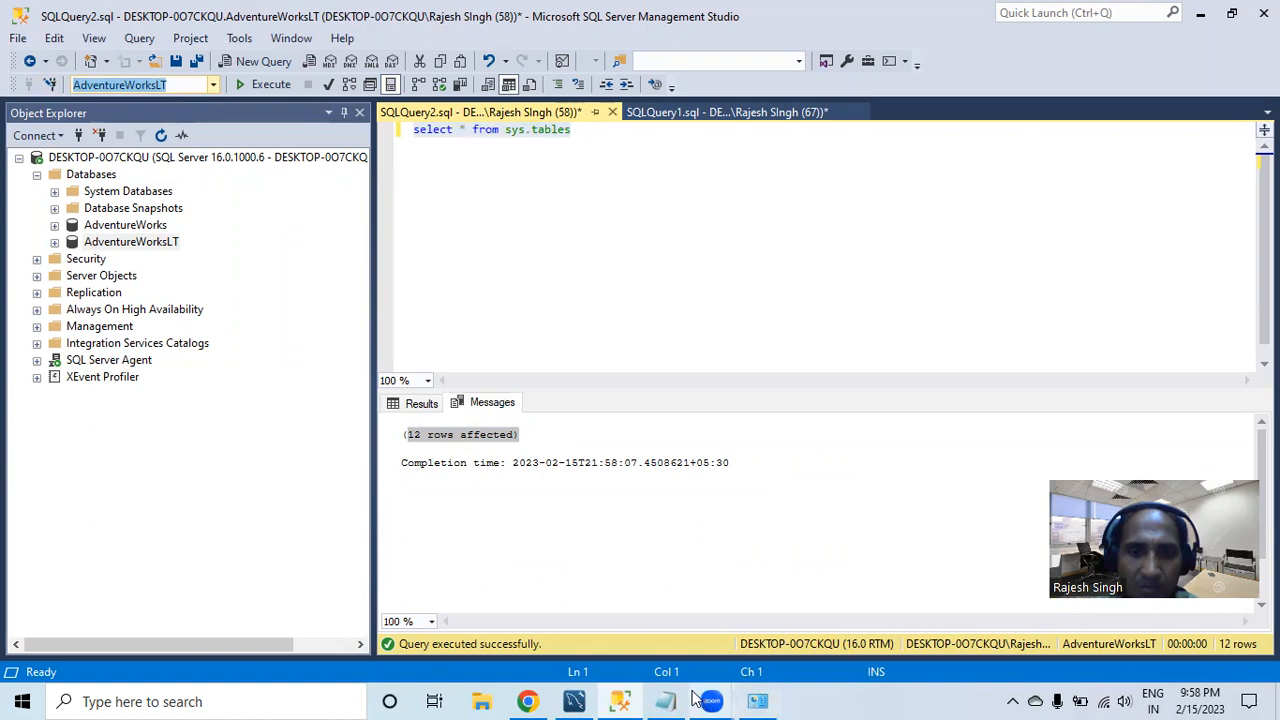
click(758, 701)
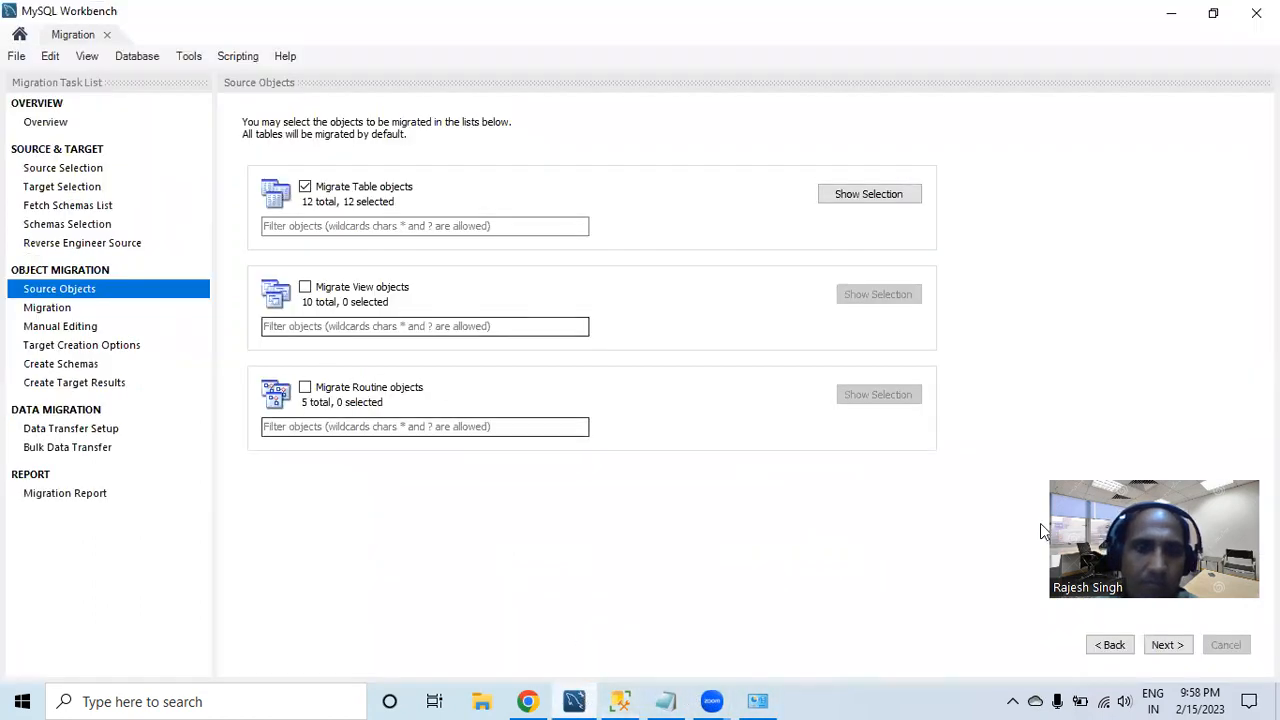
- Convert the selected table objects to MySQL and create the schema directly in the target RDBMS without a script file
click(1167, 645)
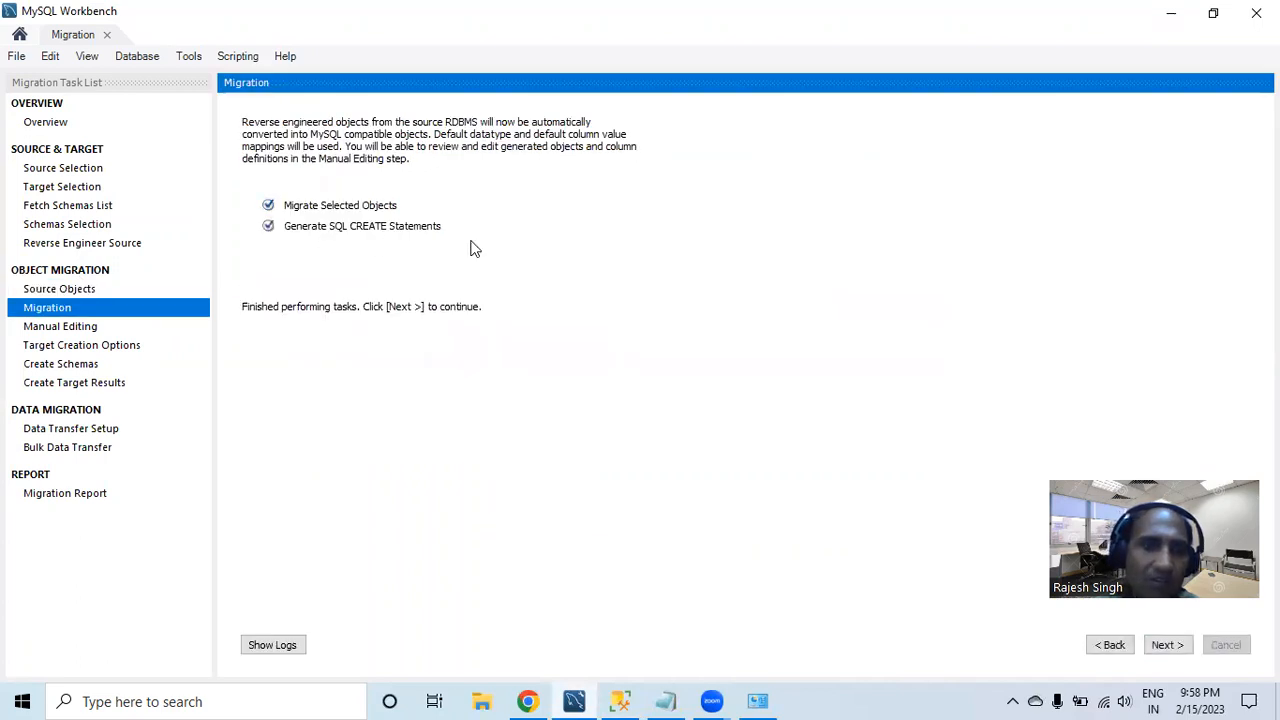
click(1167, 645)
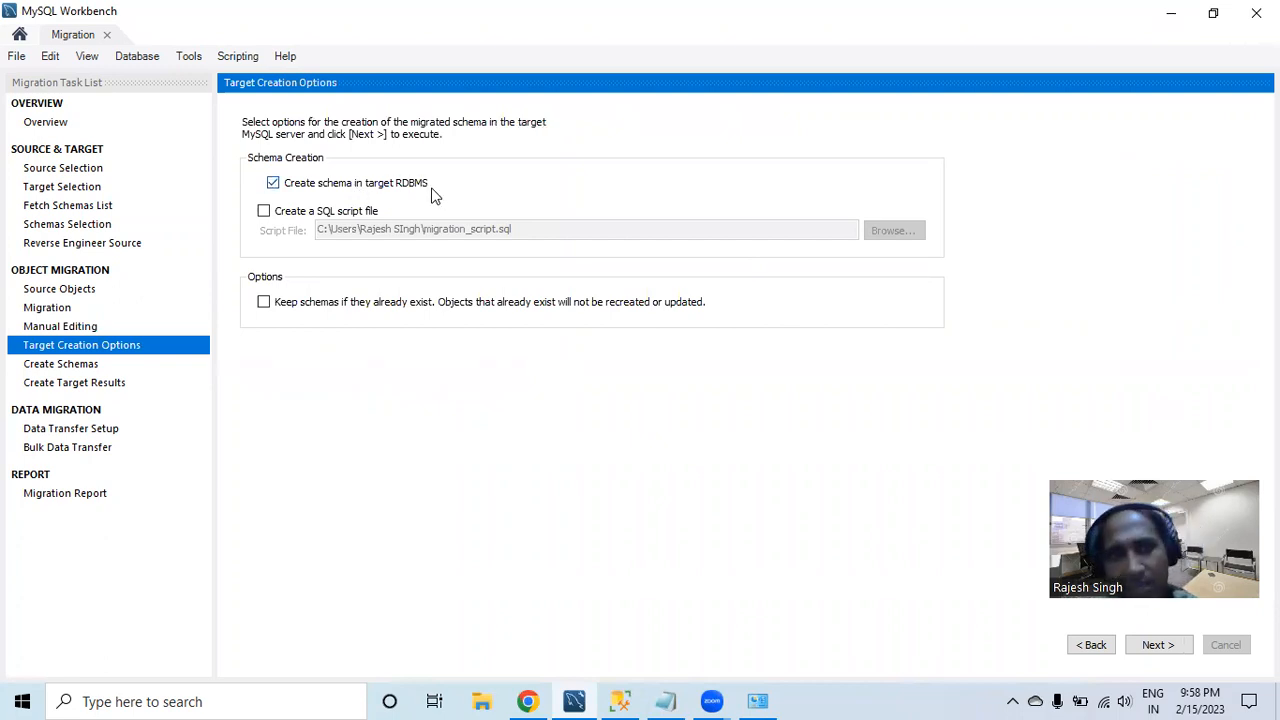
click(1156, 646)
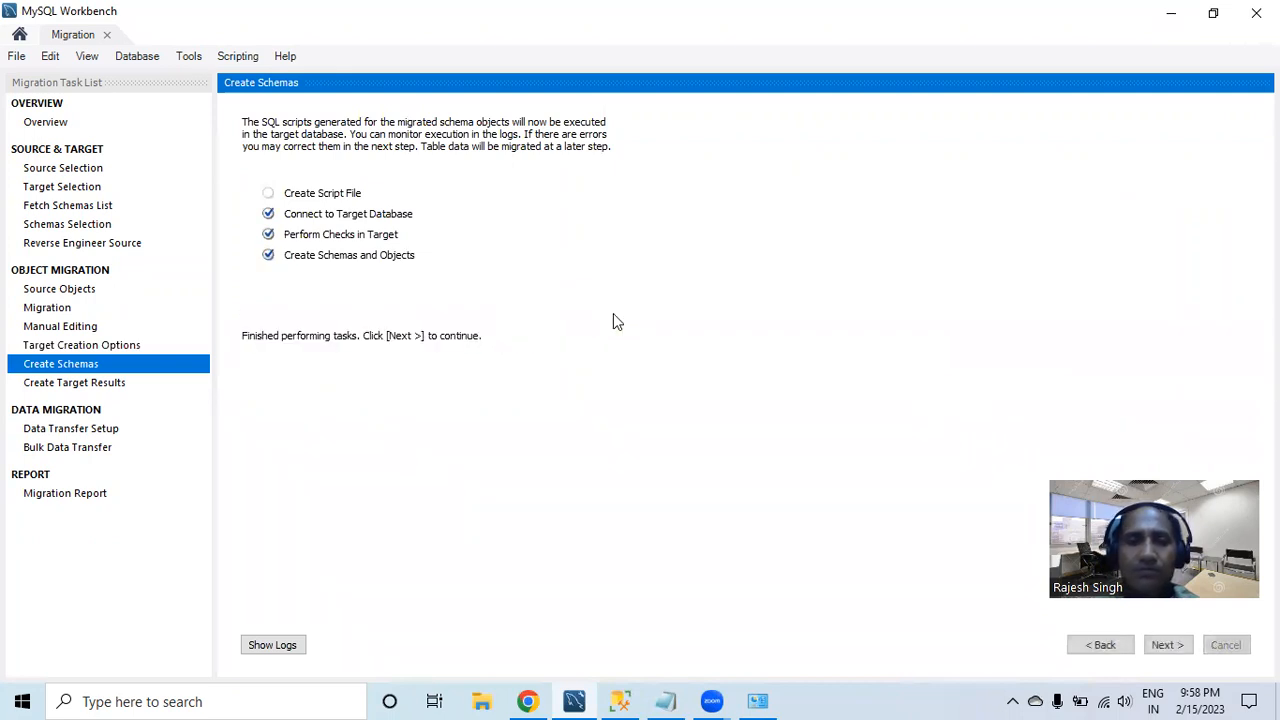
- Pass the target creation results and run an online copy of the table data to the target with 2 worker tasks
click(1164, 645)
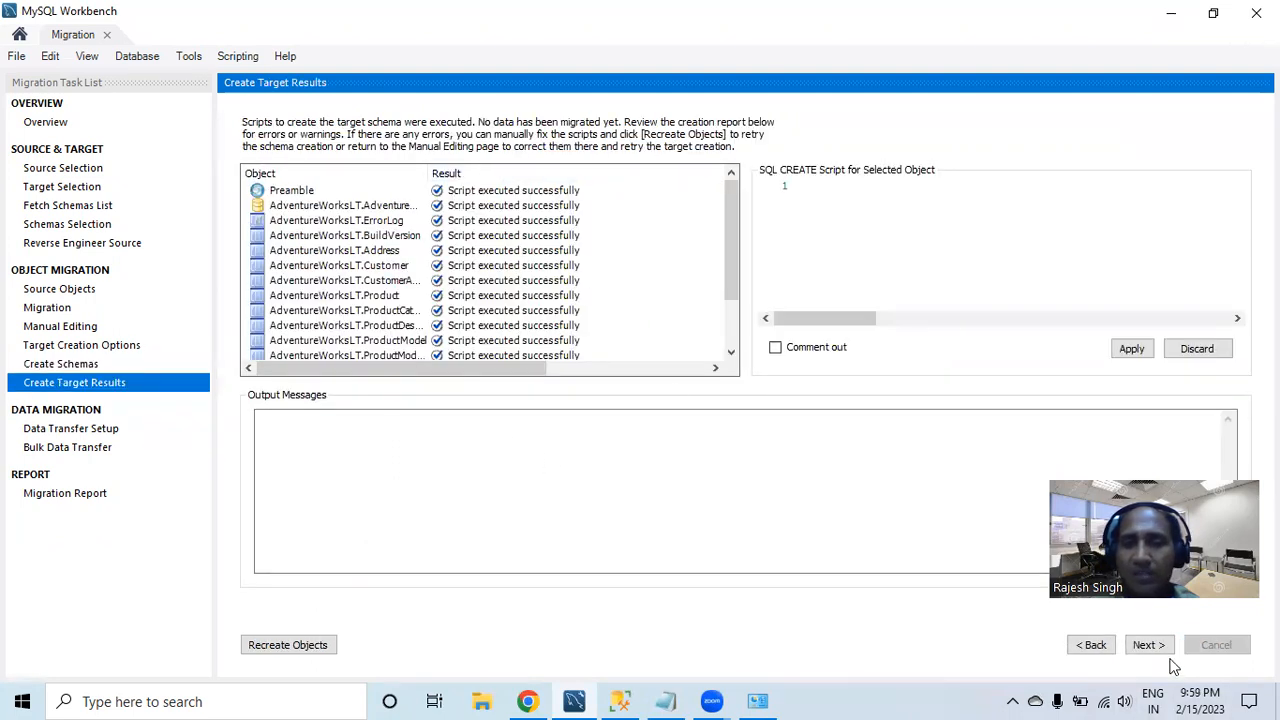
click(1149, 645)
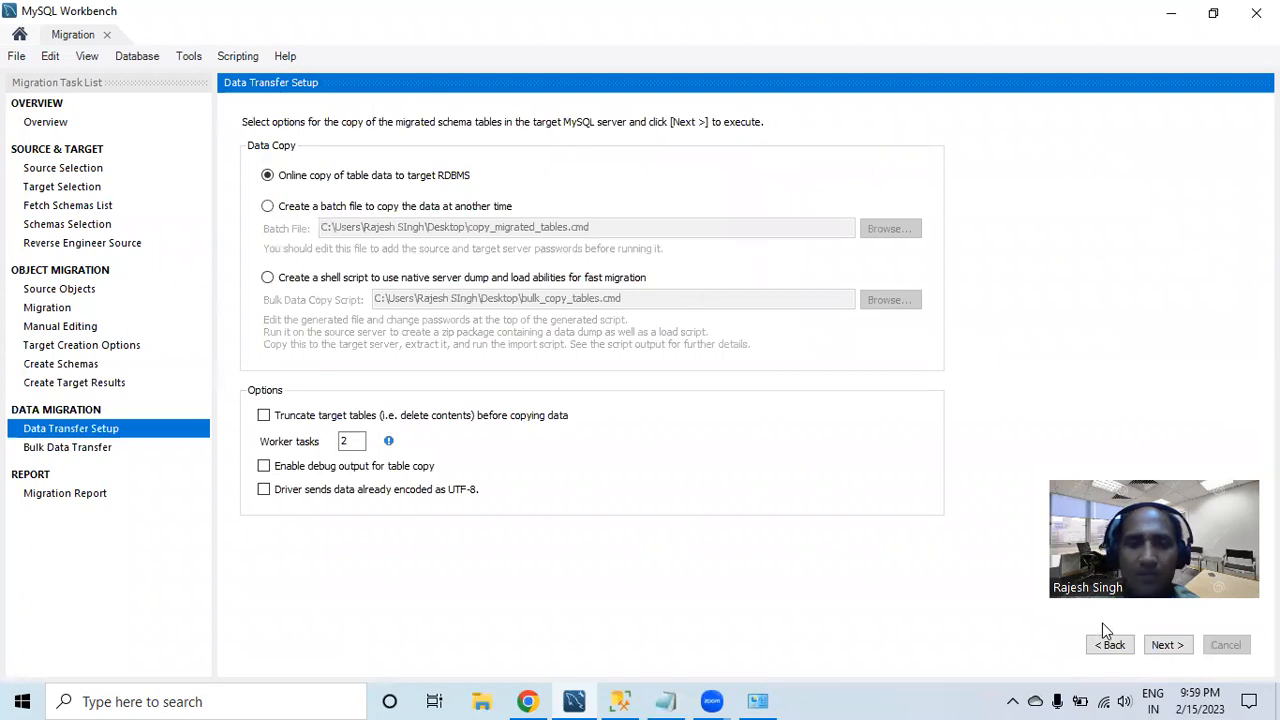
click(1163, 645)
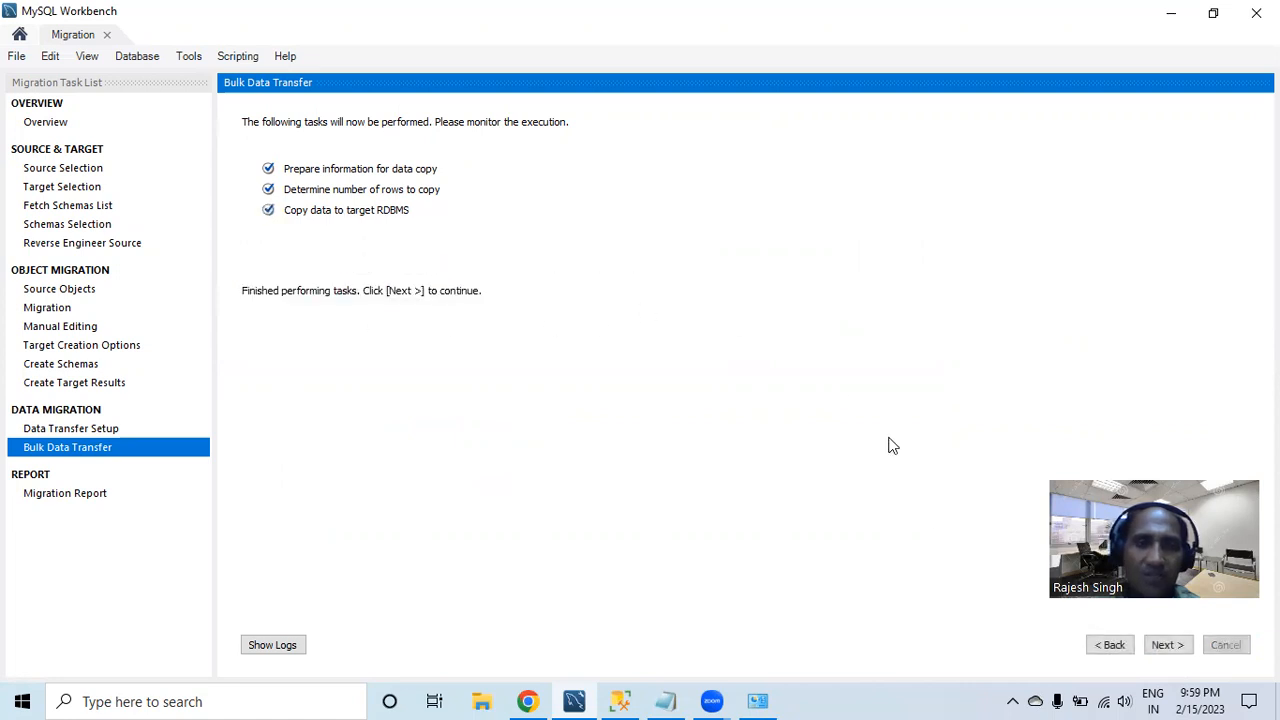
- Look through the migration report and finish the Migration Wizard
click(1167, 645)
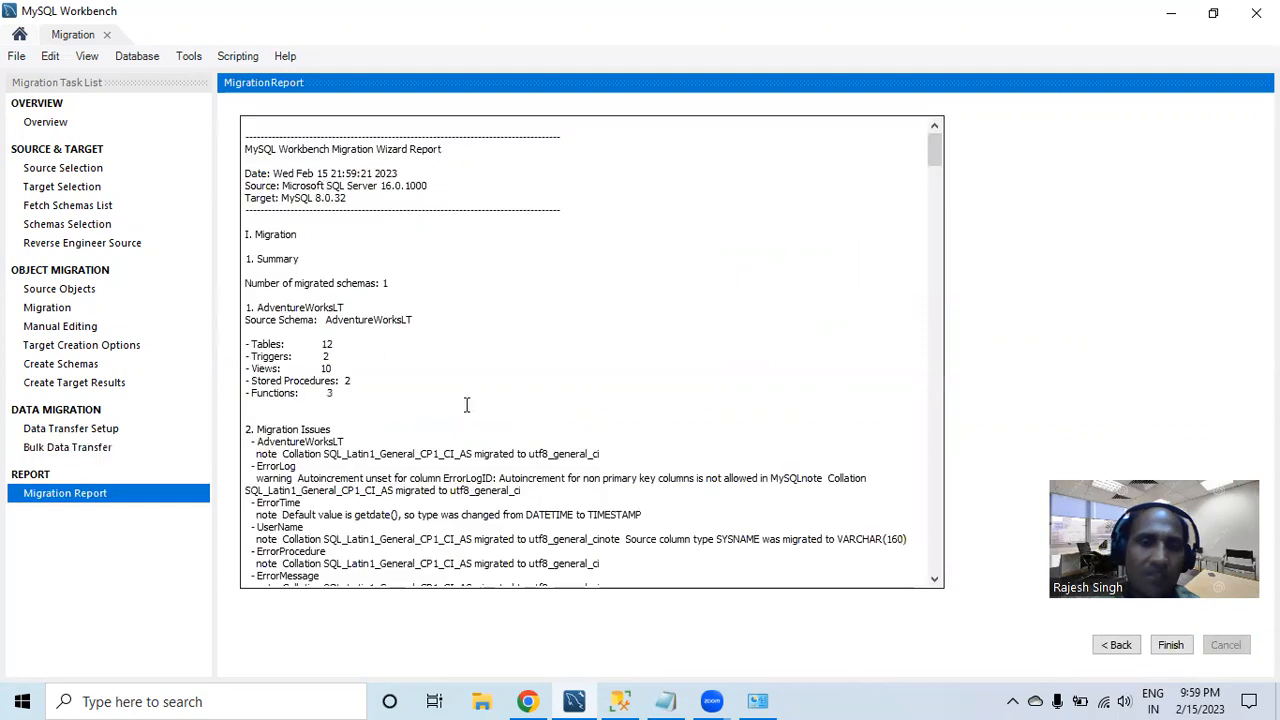
scroll(466, 405, down, 20)
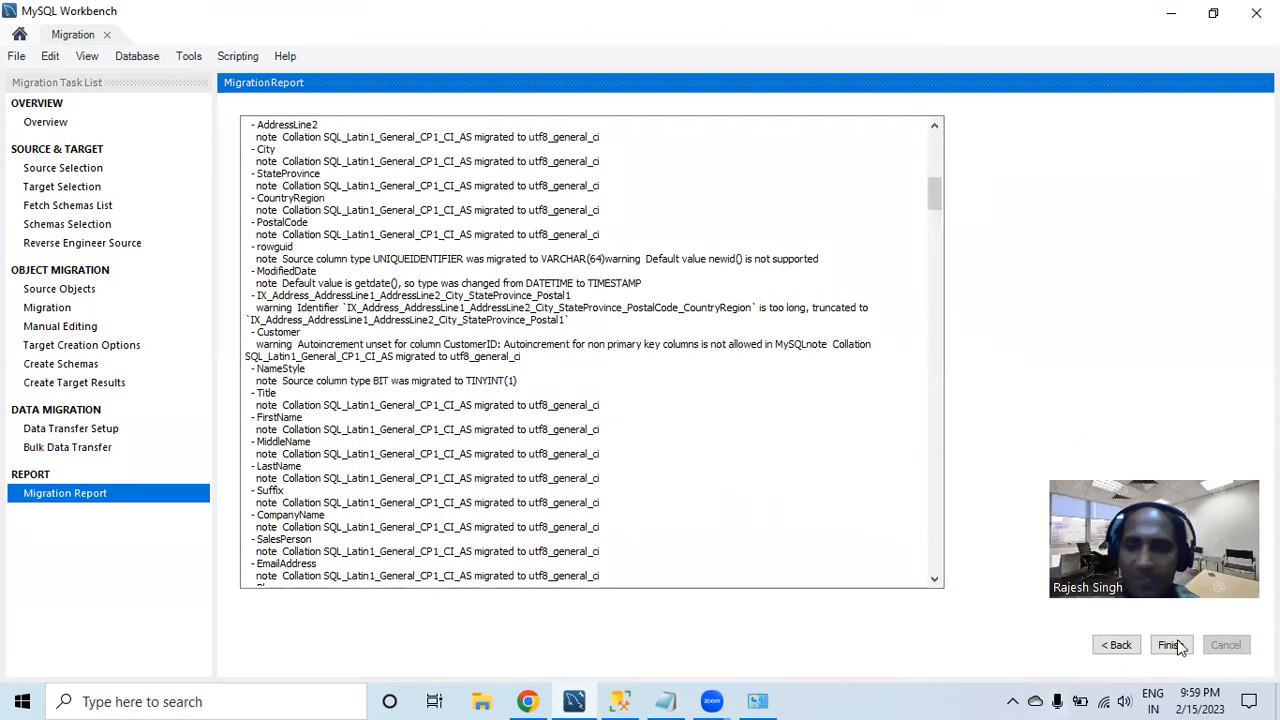
click(1172, 645)
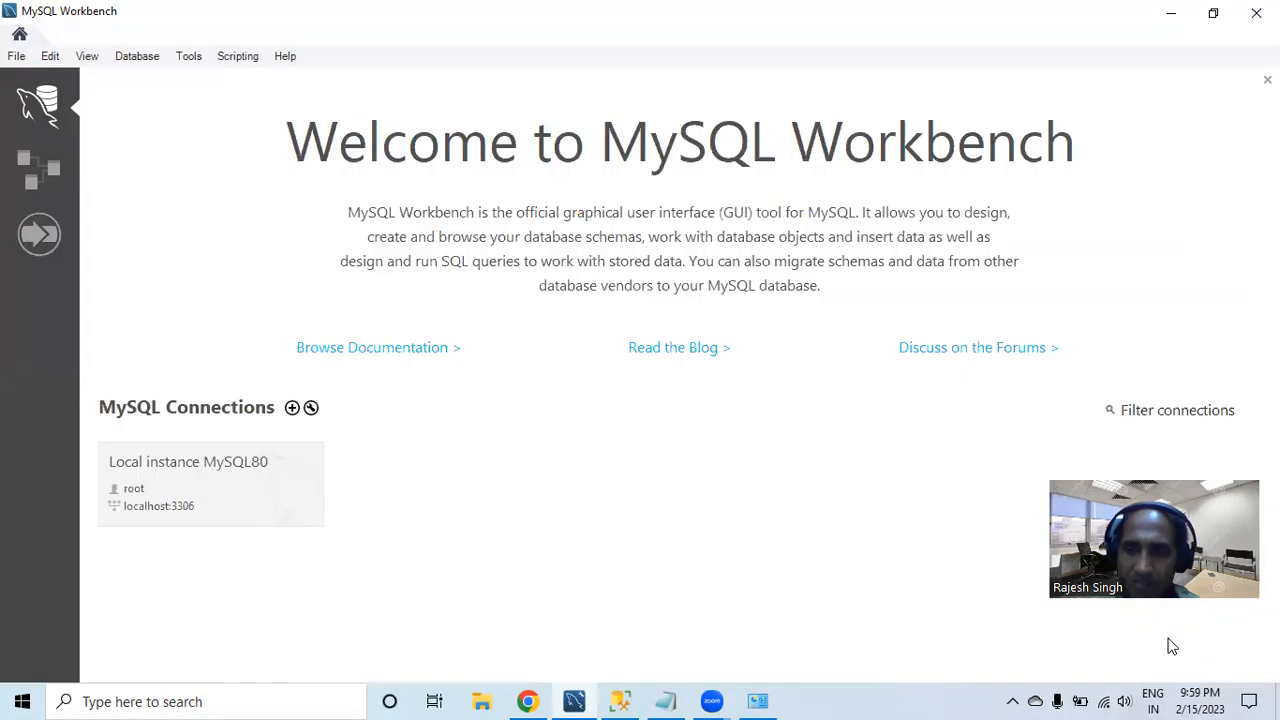
- Open the Local instance MySQL80 connection and expand the adventureworkslt schema in the schema list
click(148, 477)
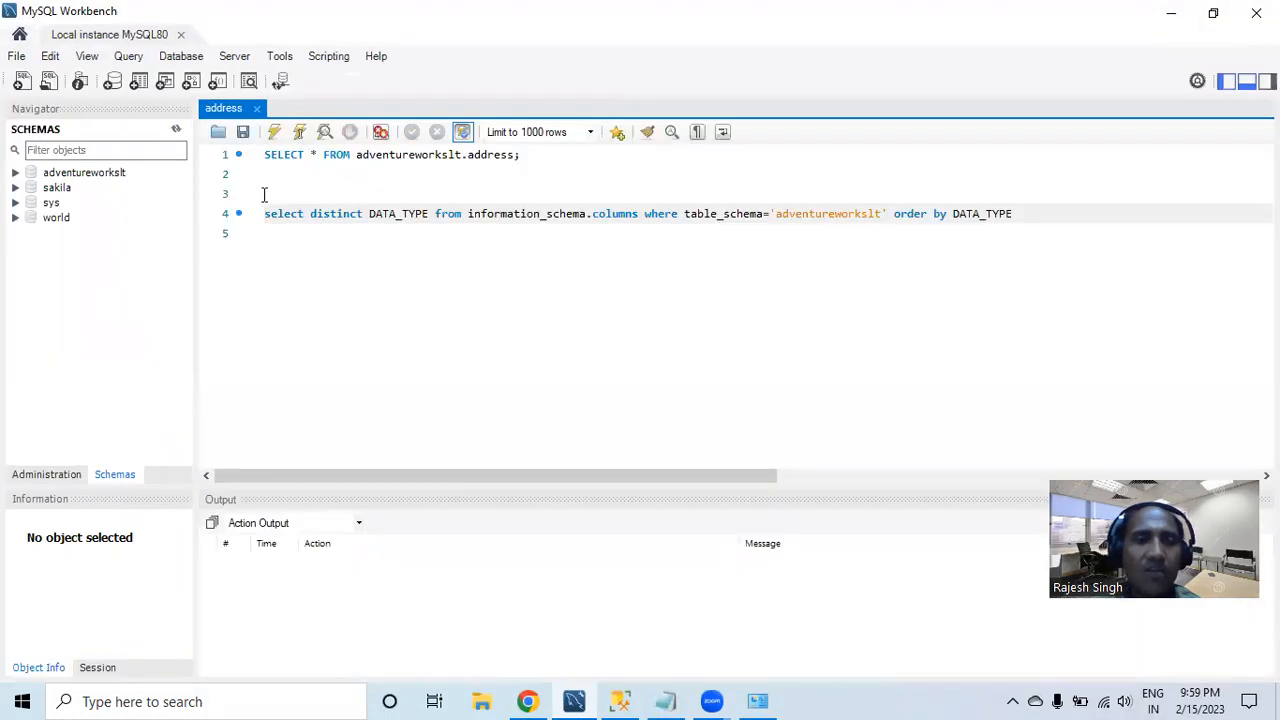
click(64, 174)
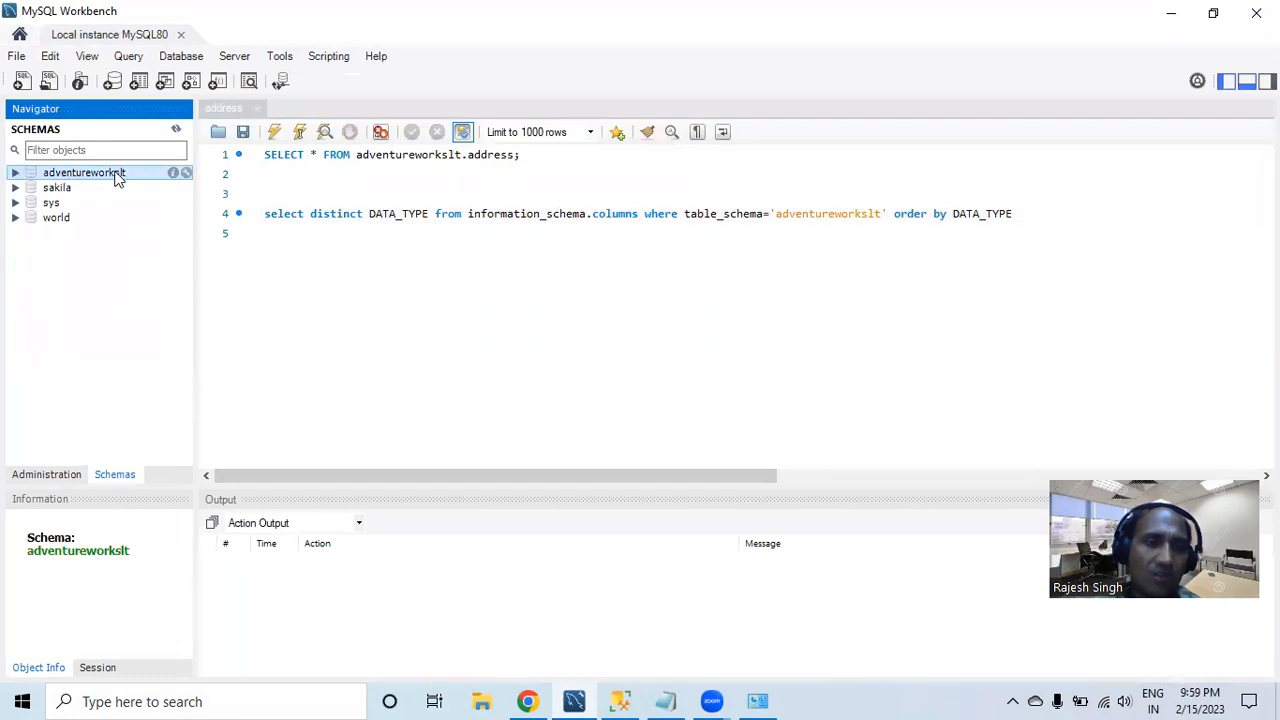
click(15, 172)
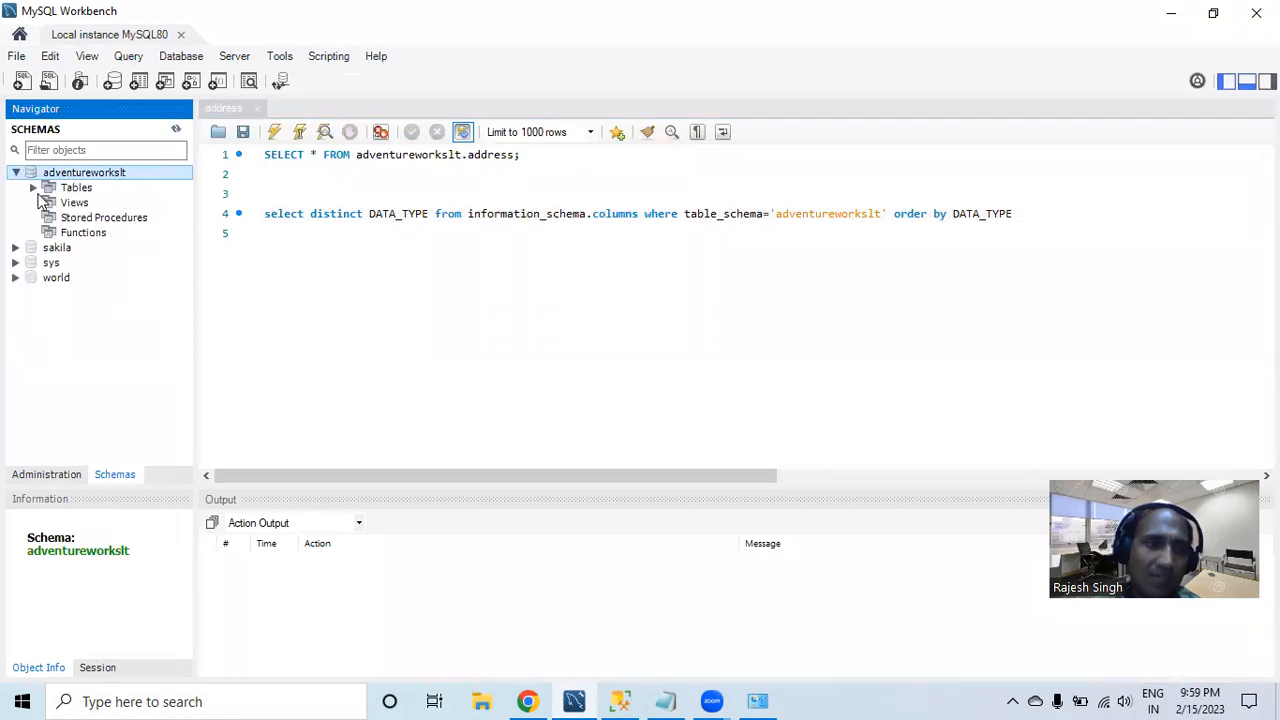
- Expand the tables of the adventureworkslt schema and clear the old queries from the SQL editor
click(34, 188)
click(78, 190)
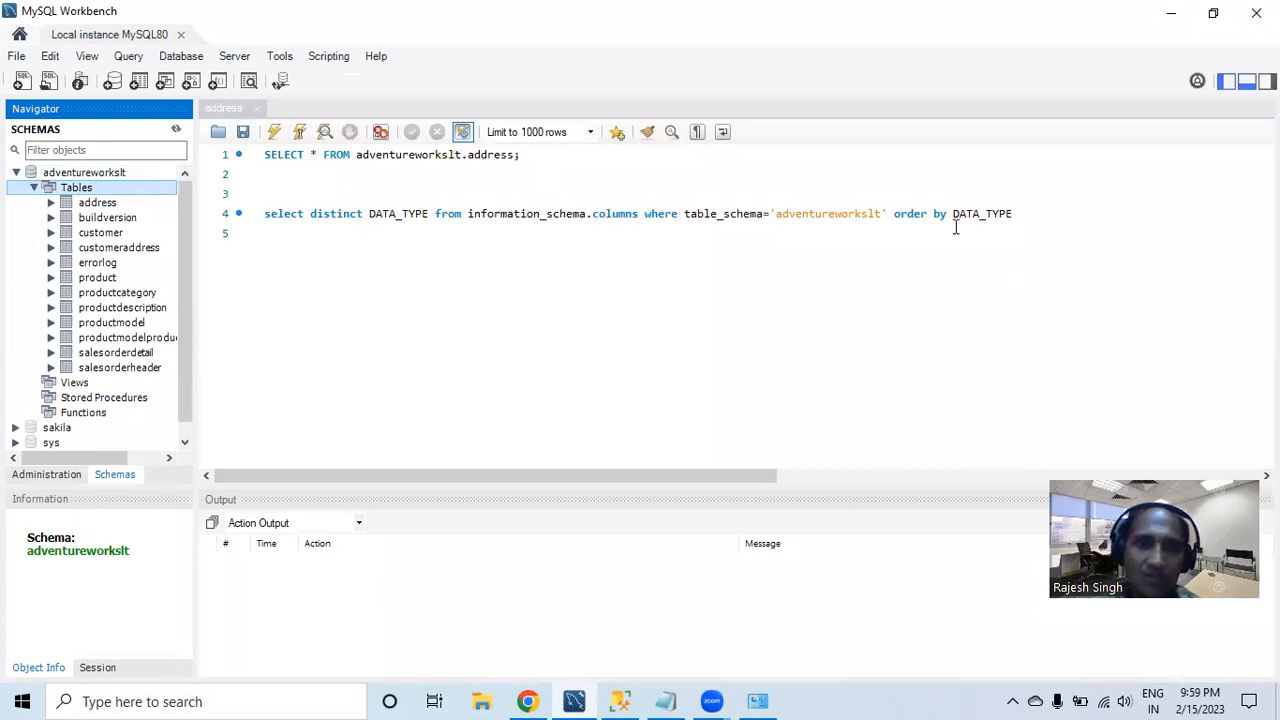
click(644, 240)
key(ctrl+a)
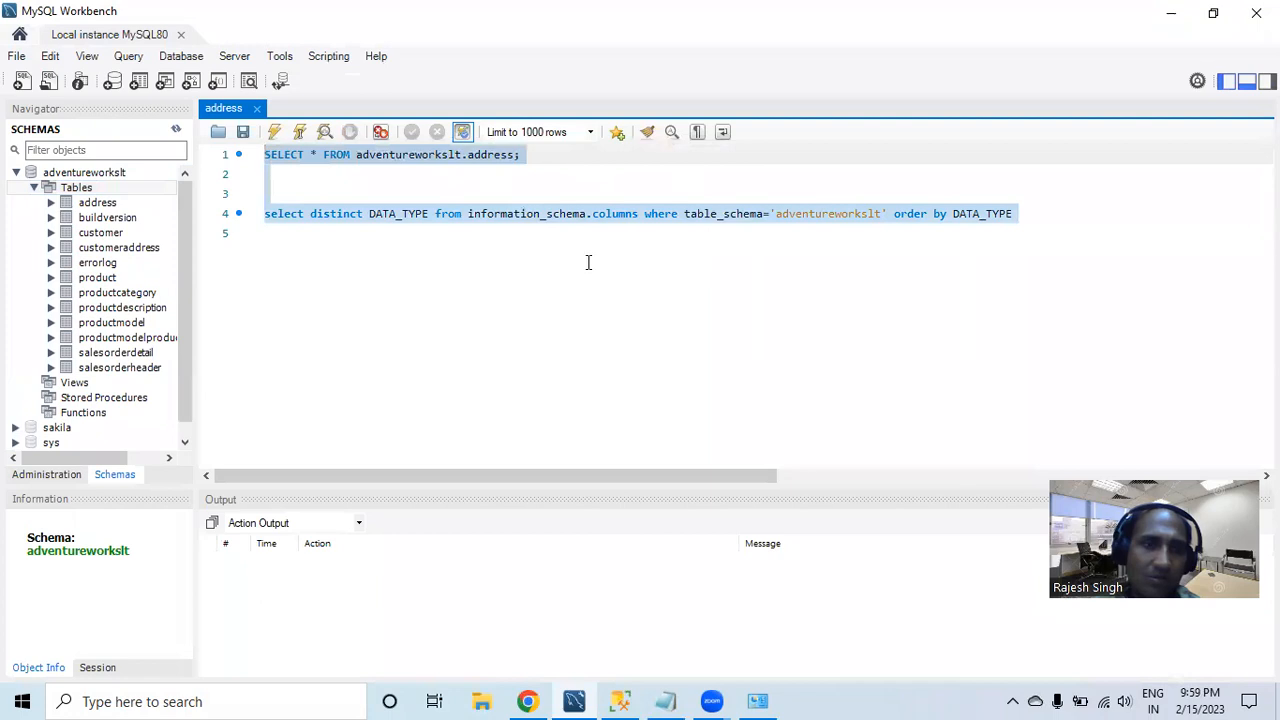
key(BackSpace)
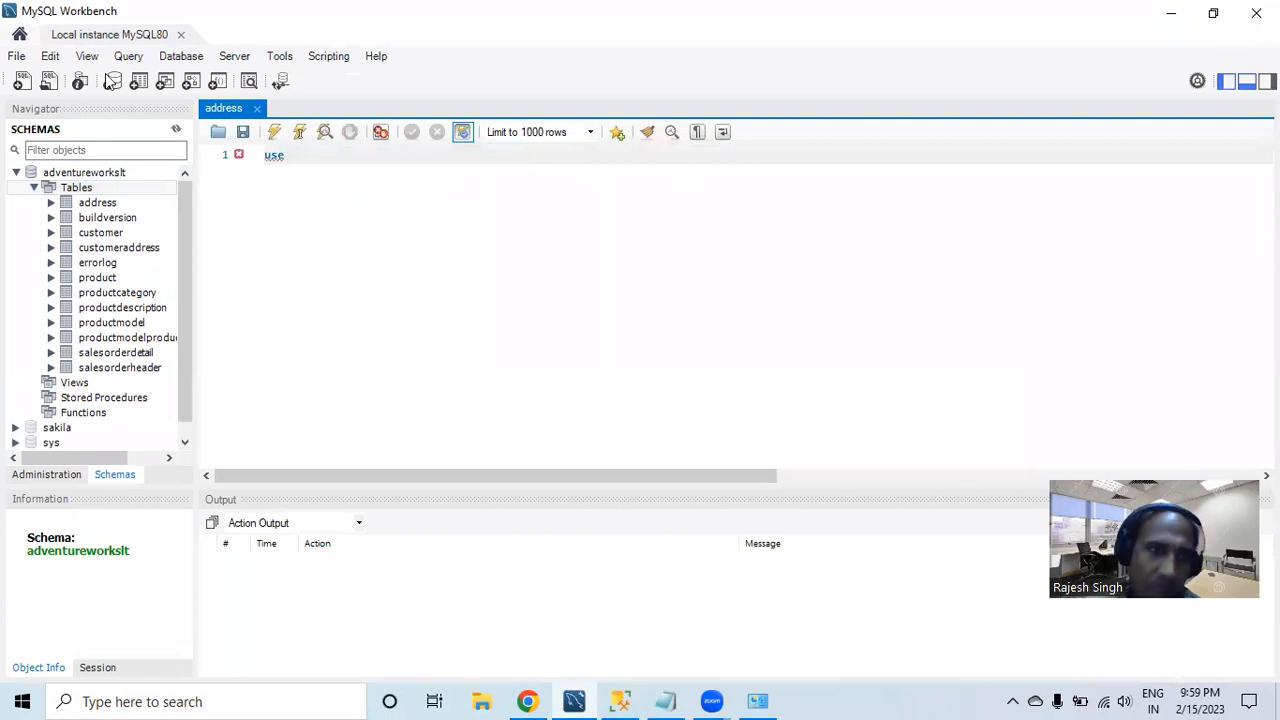
- Write and run the statement use adventureworkslt to make it the default schema
drag(80, 174, 330, 168)
click(331, 234)
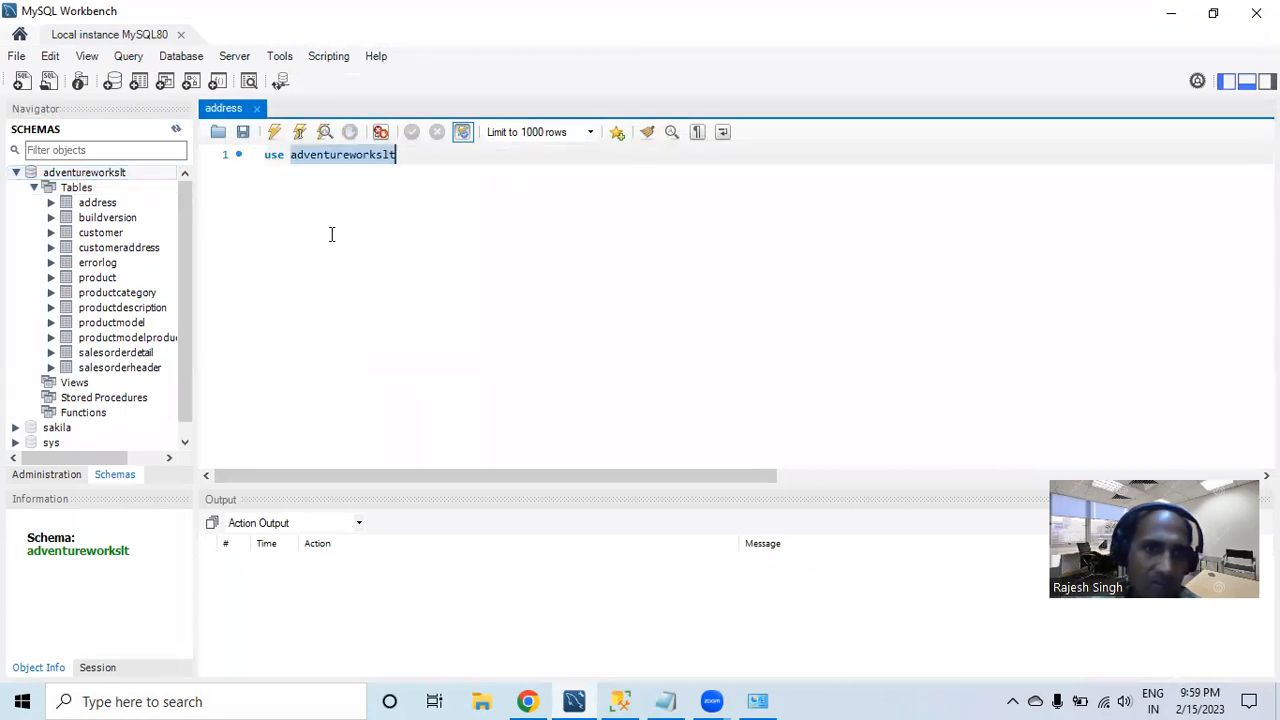
click(274, 131)
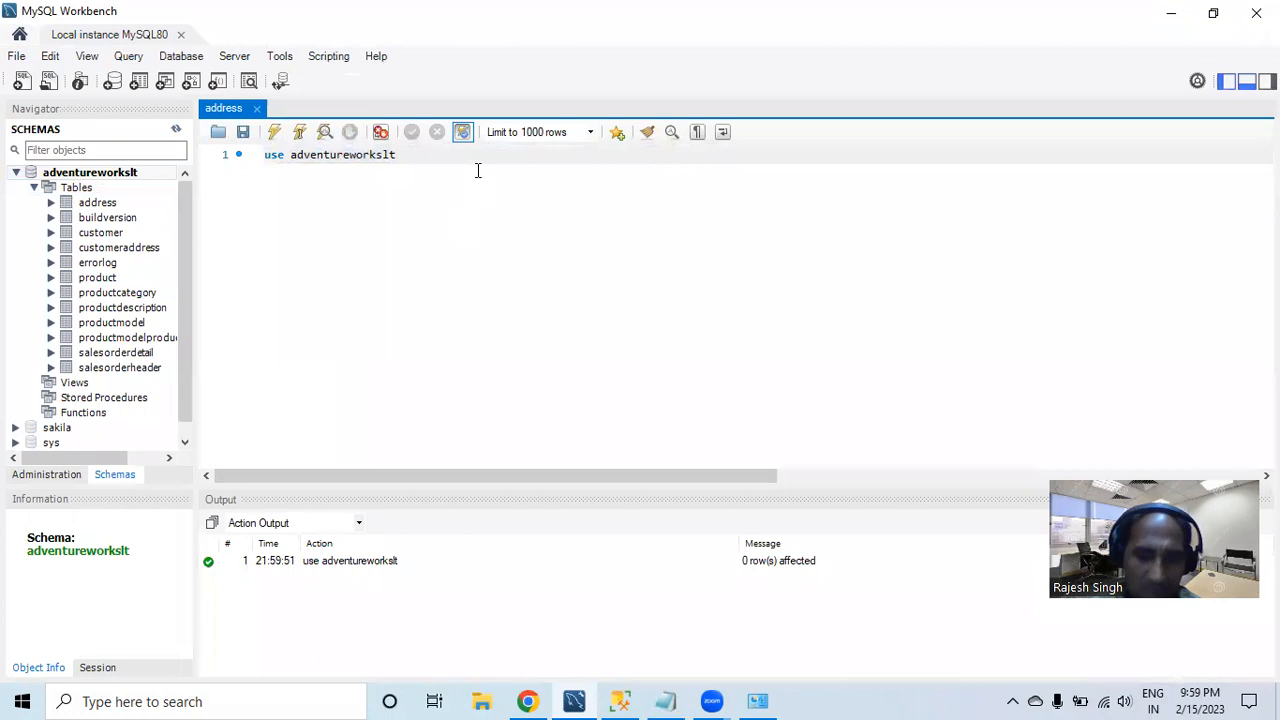
- Add the query select * from information_schema.tables; below the use statement and try to run the whole script
key(Return)
key(Return)
text(select * from)
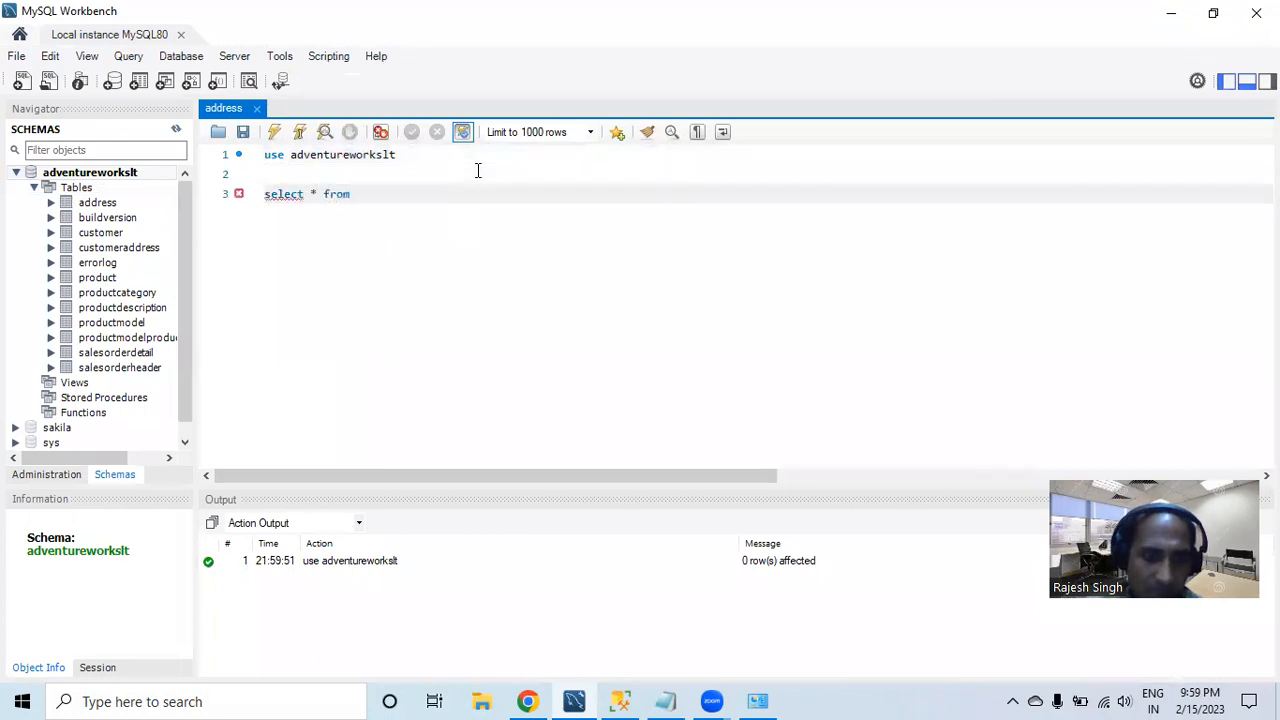
text(information_schema.tables;)
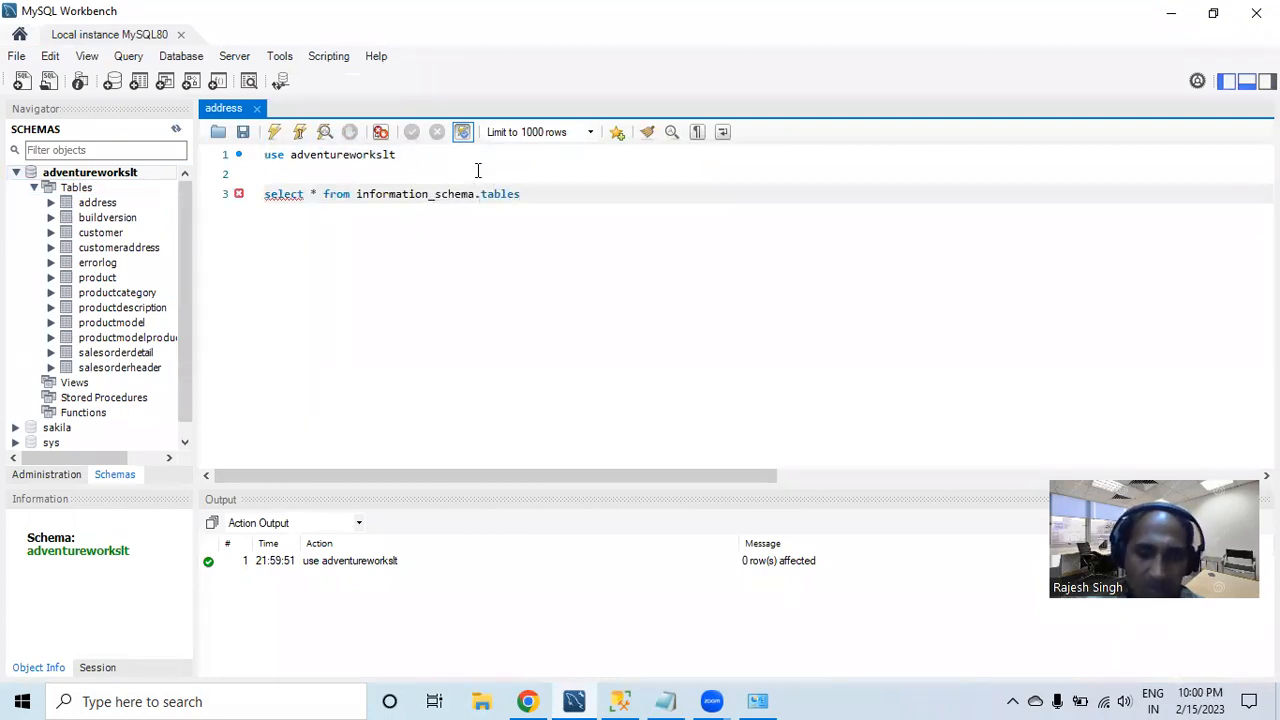
click(274, 131)
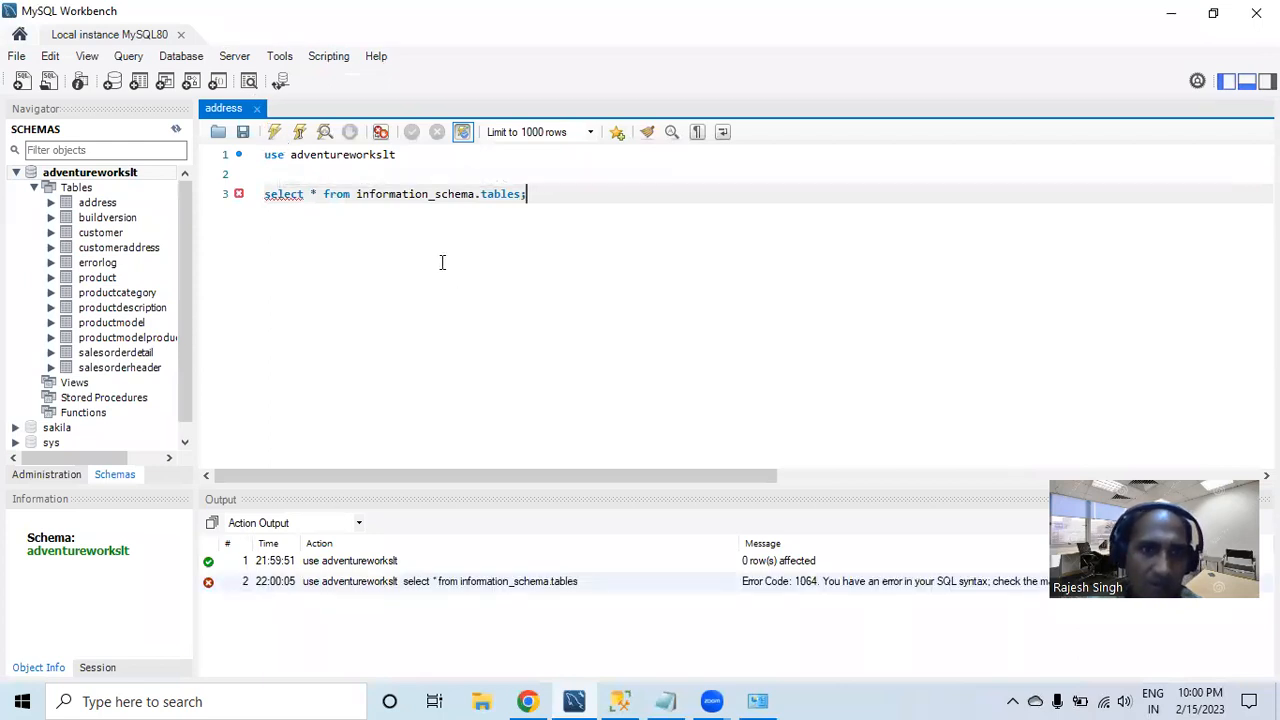
- Change the schema name in the query to uppercase INFORMATION_SCHEMA, run only that query and look over its result grid
double_click(405, 194)
key(ctrl+shift+u)
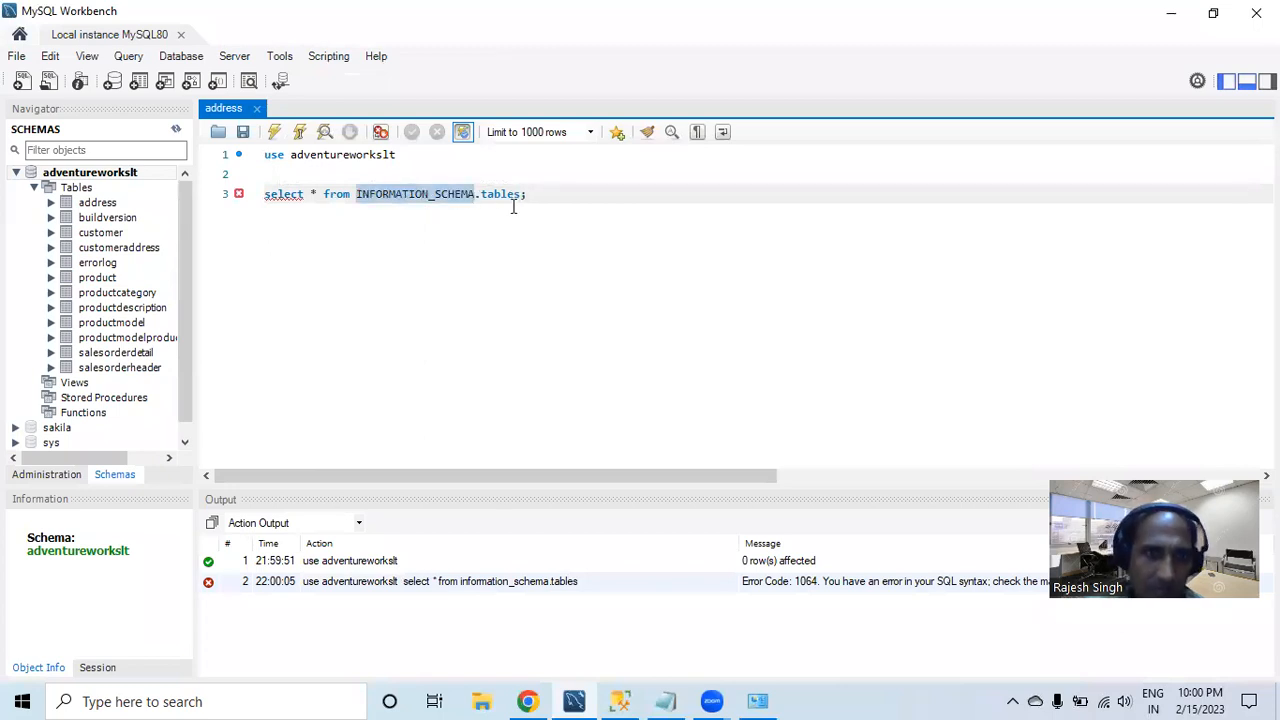
click(502, 268)
drag(567, 202, 206, 192)
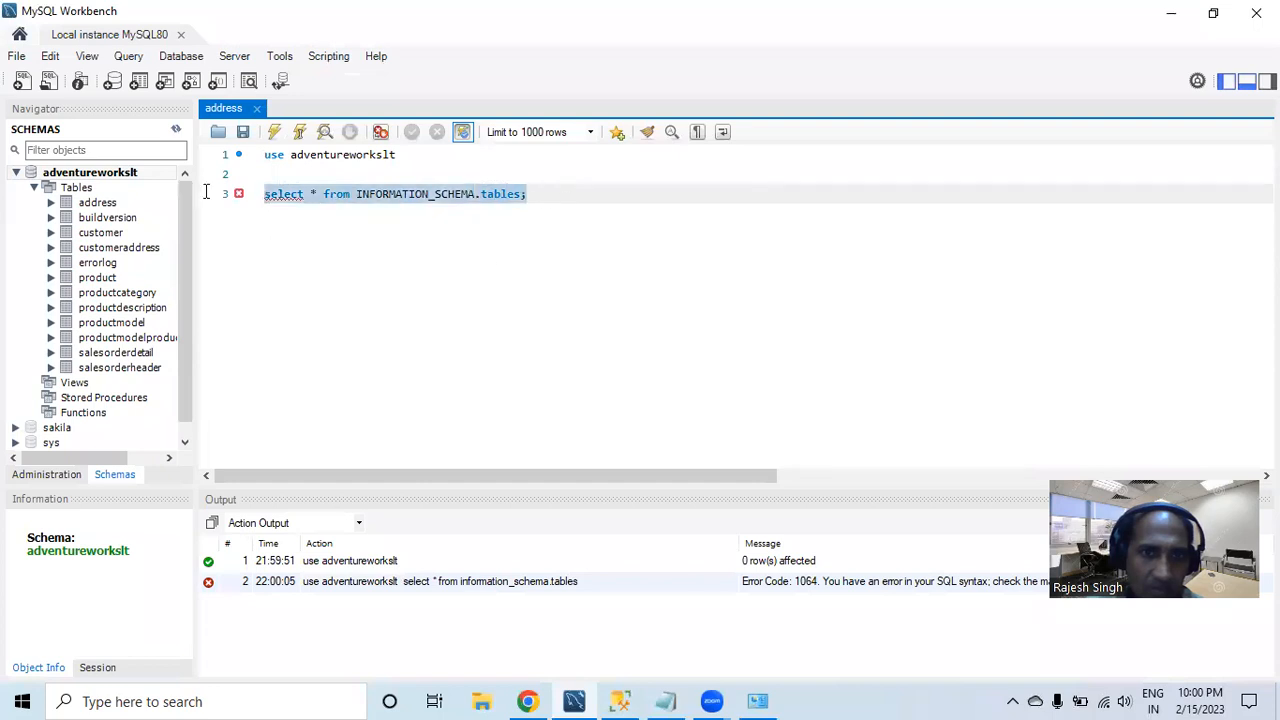
click(275, 134)
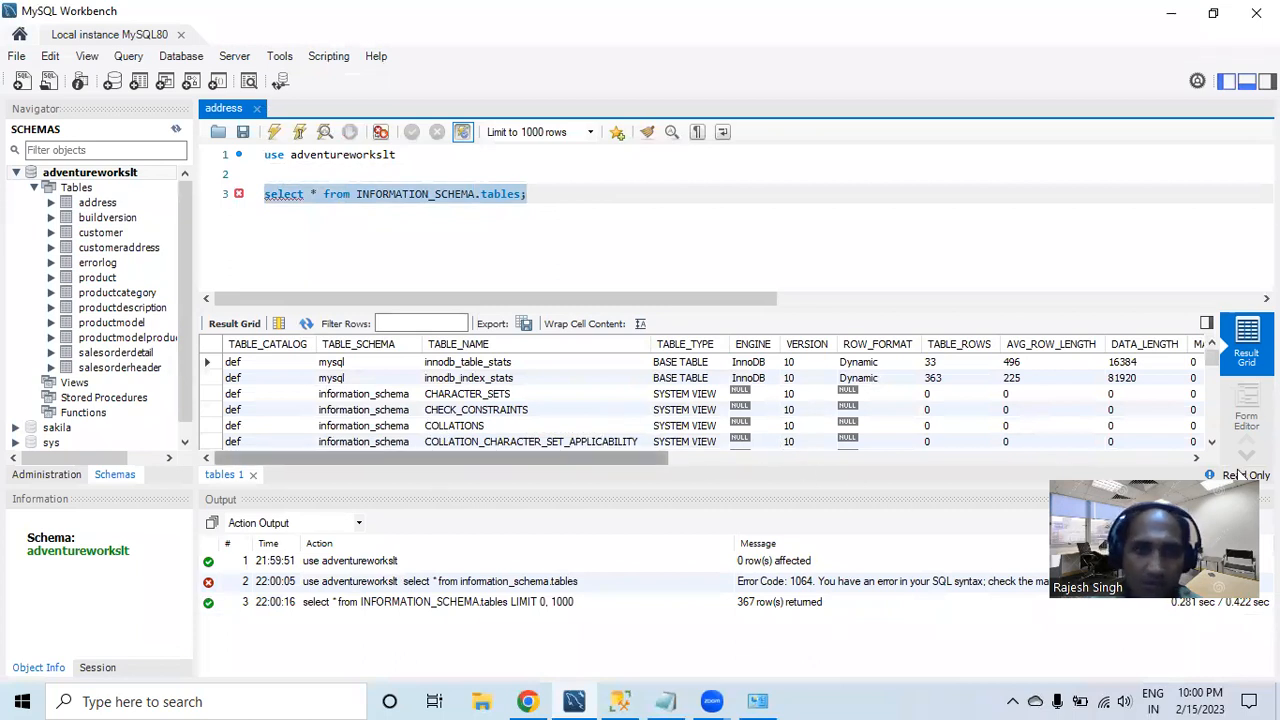
drag(563, 460, 332, 474)
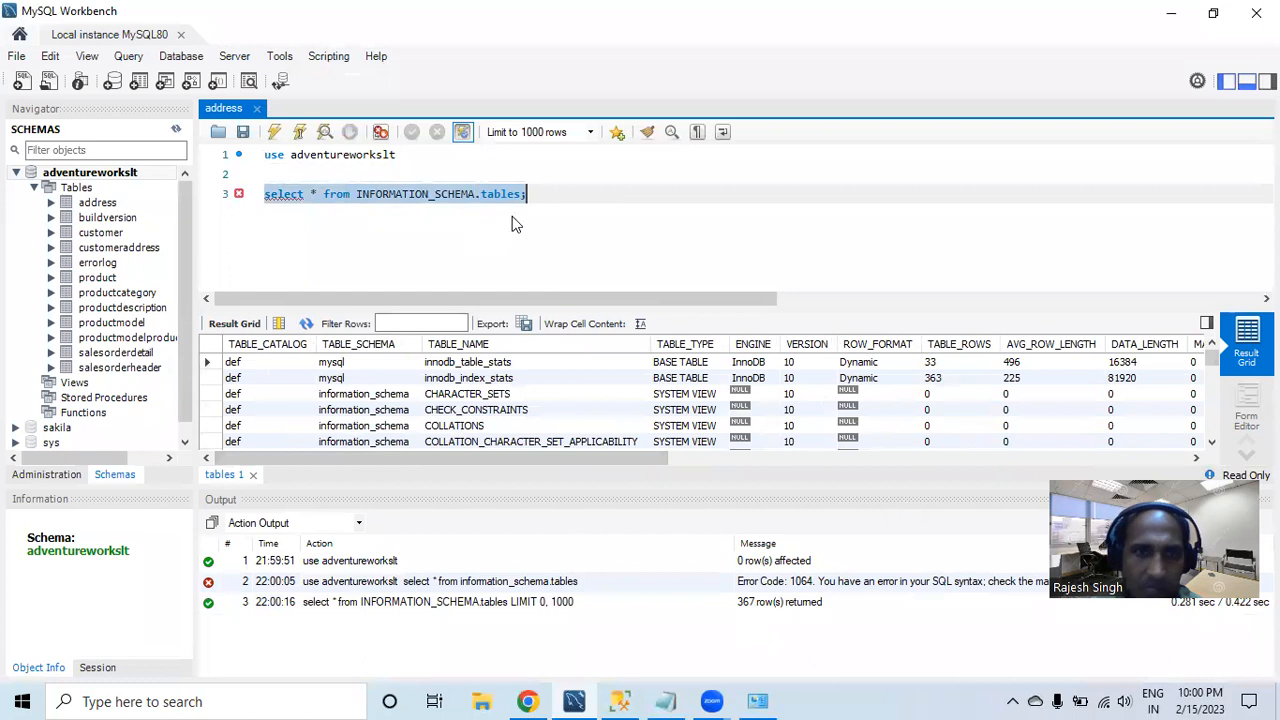
- Restrict the tables query with where table_schema='adventureworkslt', run only that query and check its entry in the action output
click(569, 193)
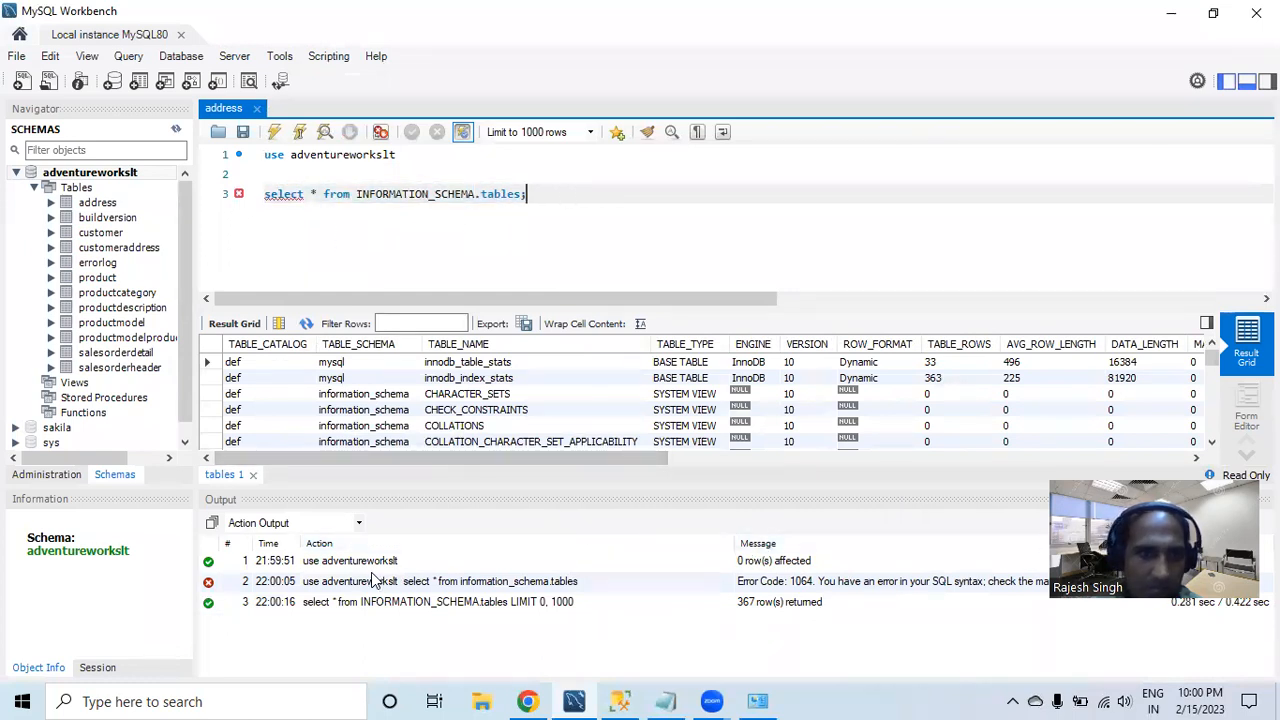
click(457, 410)
click(540, 197)
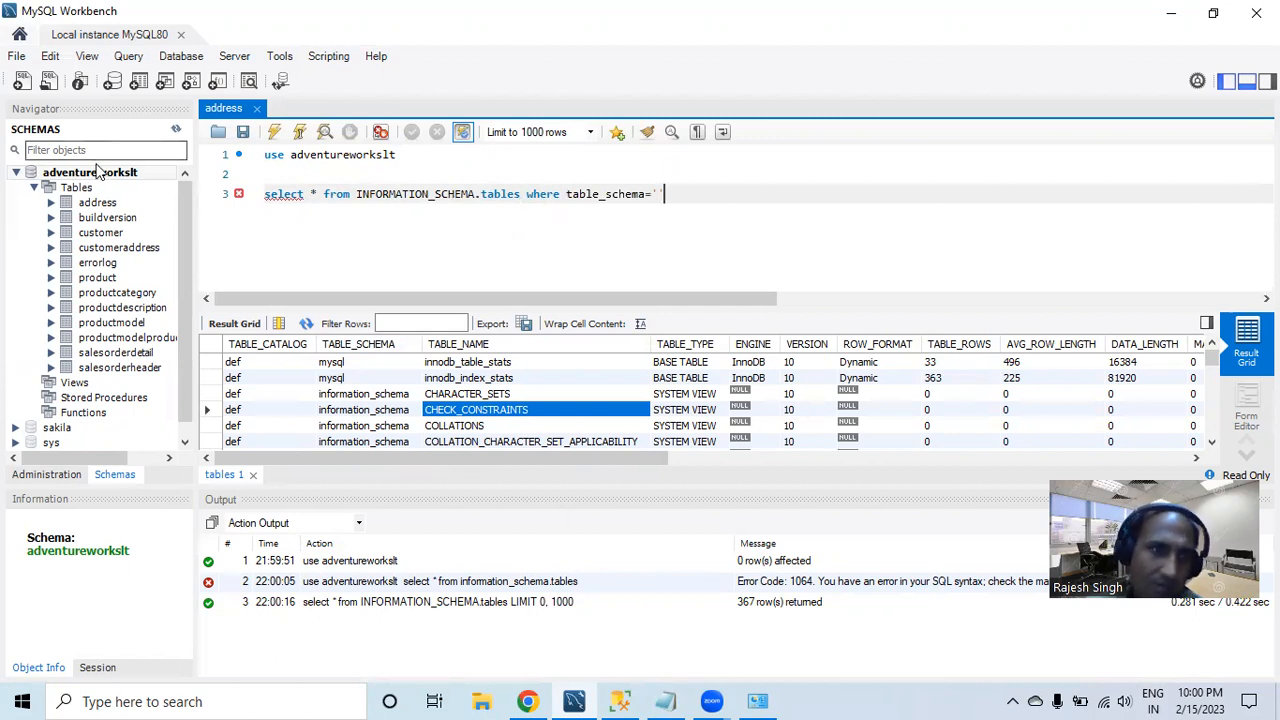
drag(95, 175, 658, 197)
click(841, 192)
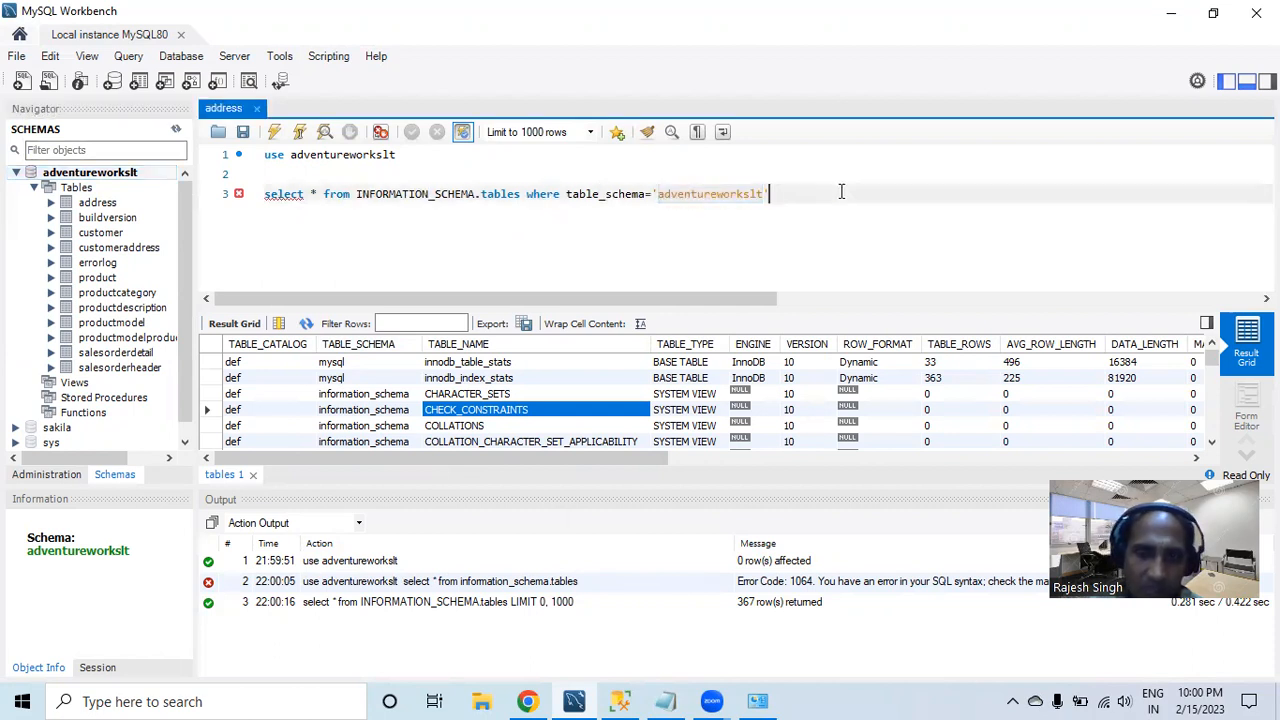
key(shift+Home)
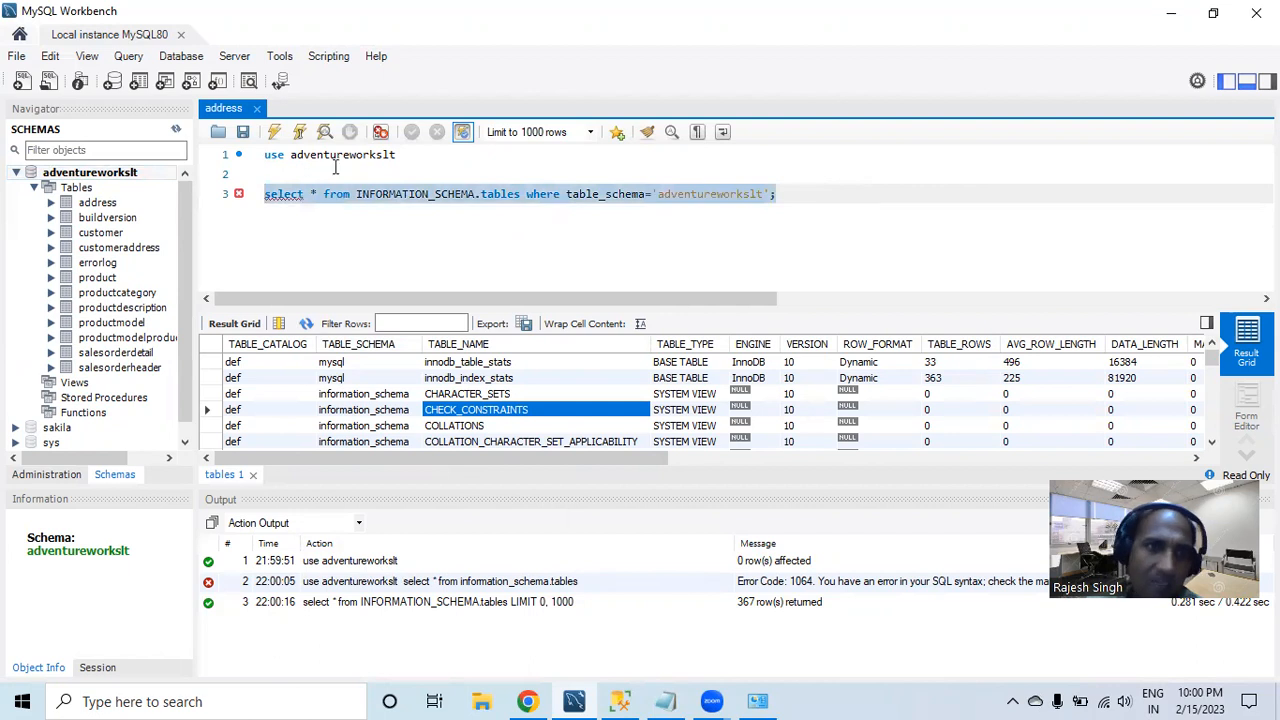
click(275, 132)
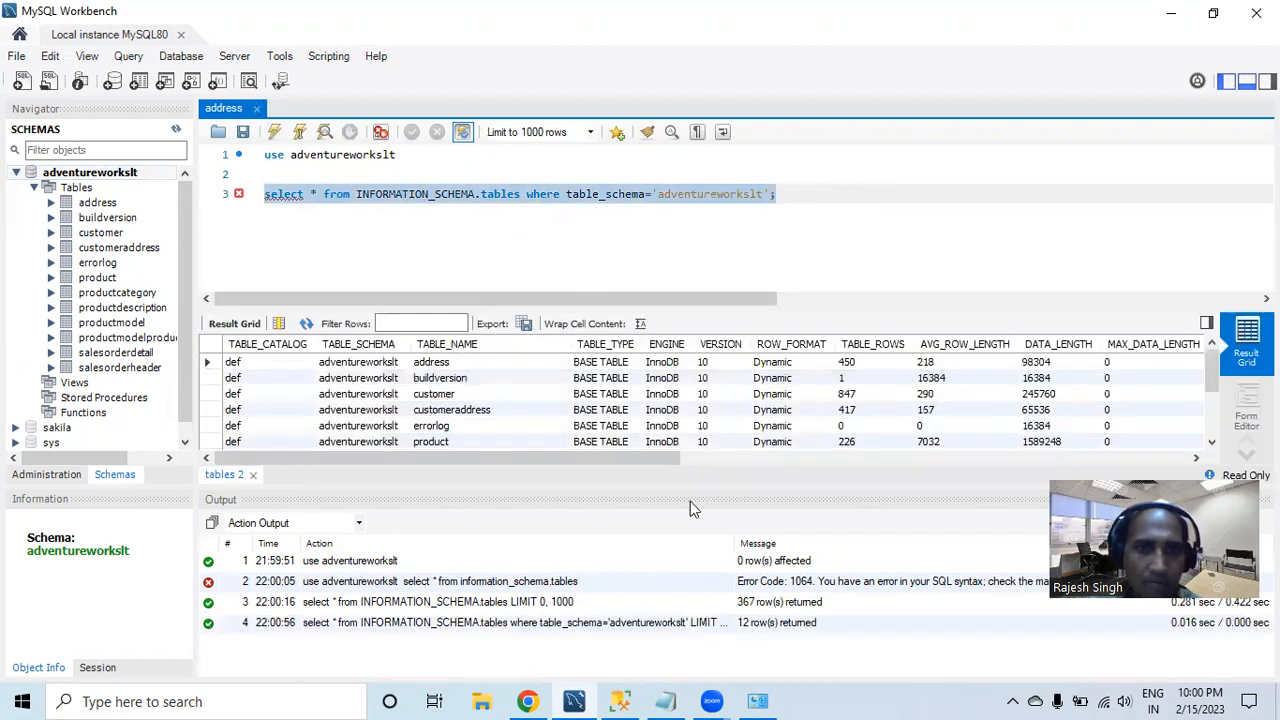
click(749, 626)
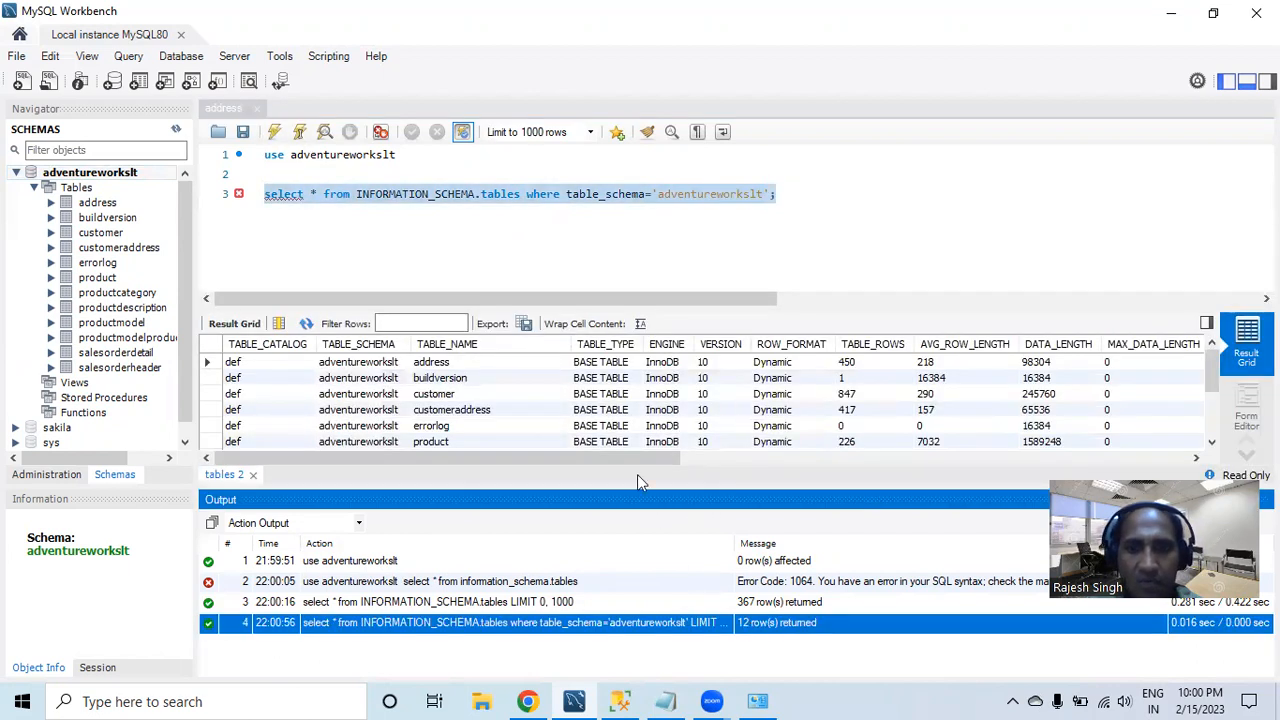
- Select the rows of the customer table with the 1000-row limit and look through the migrated data
right_click(100, 233)
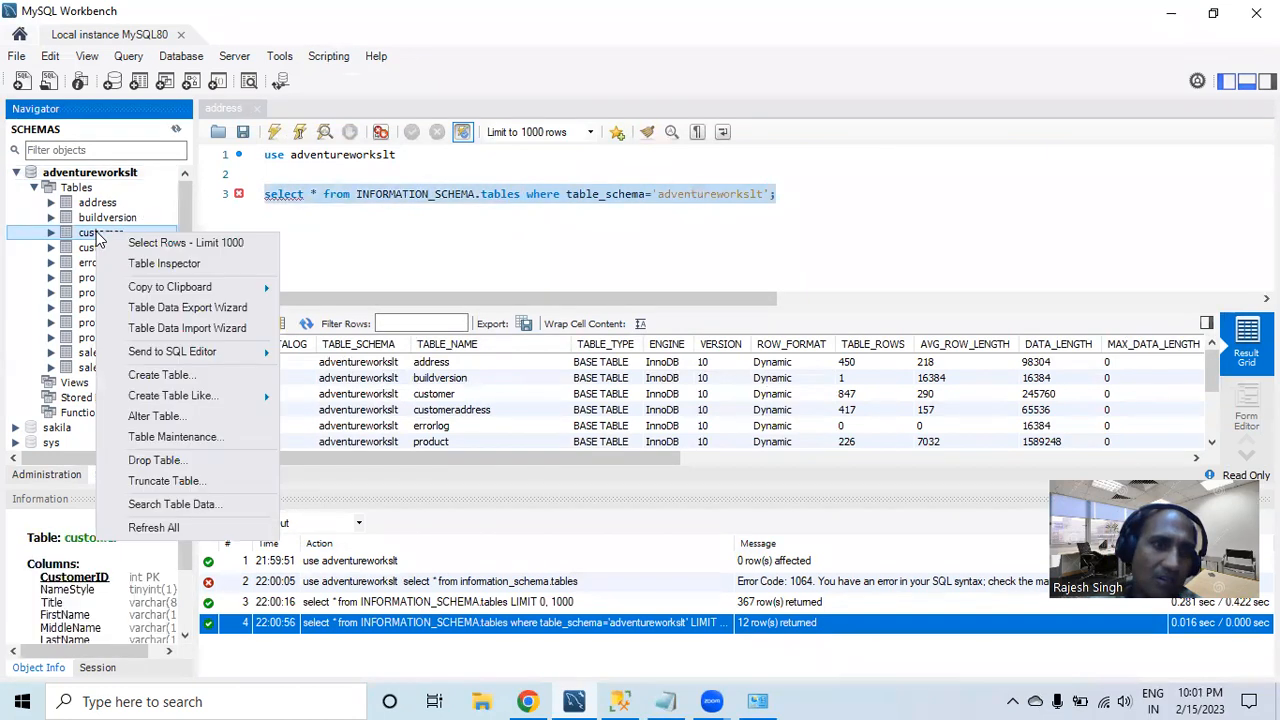
click(339, 252)
right_click(100, 238)
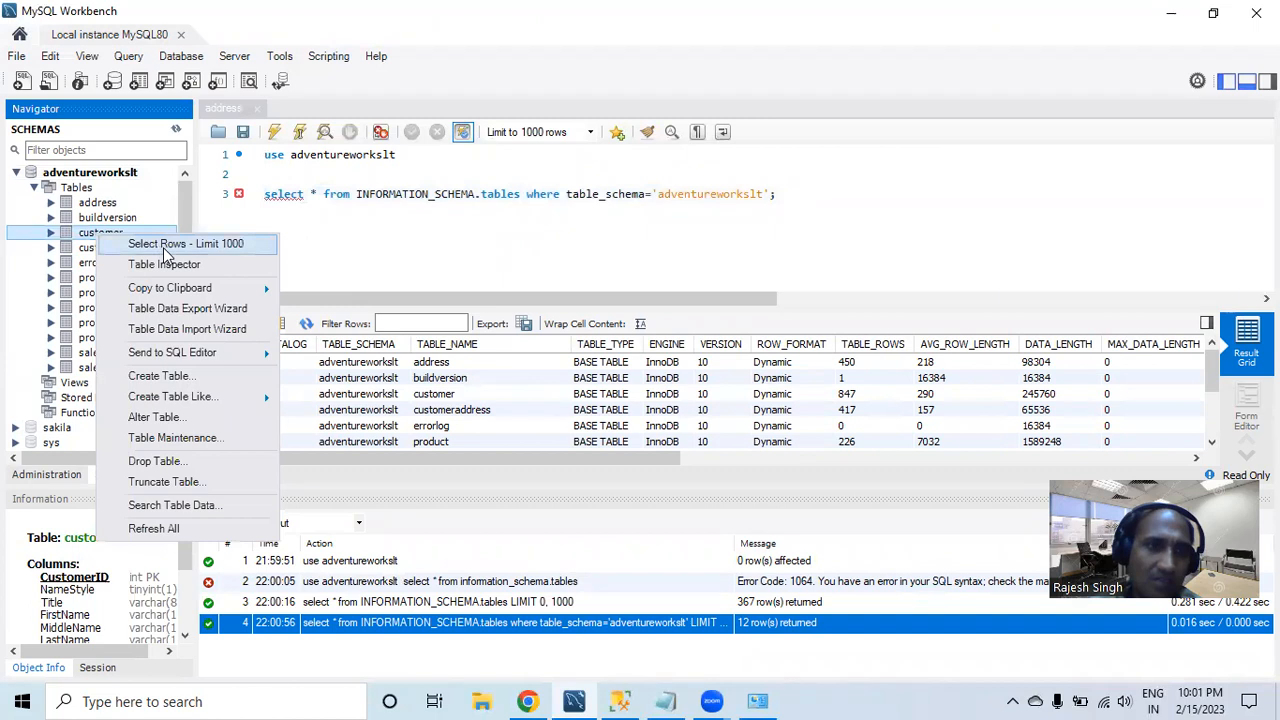
click(165, 248)
scroll(455, 412, down, 20)
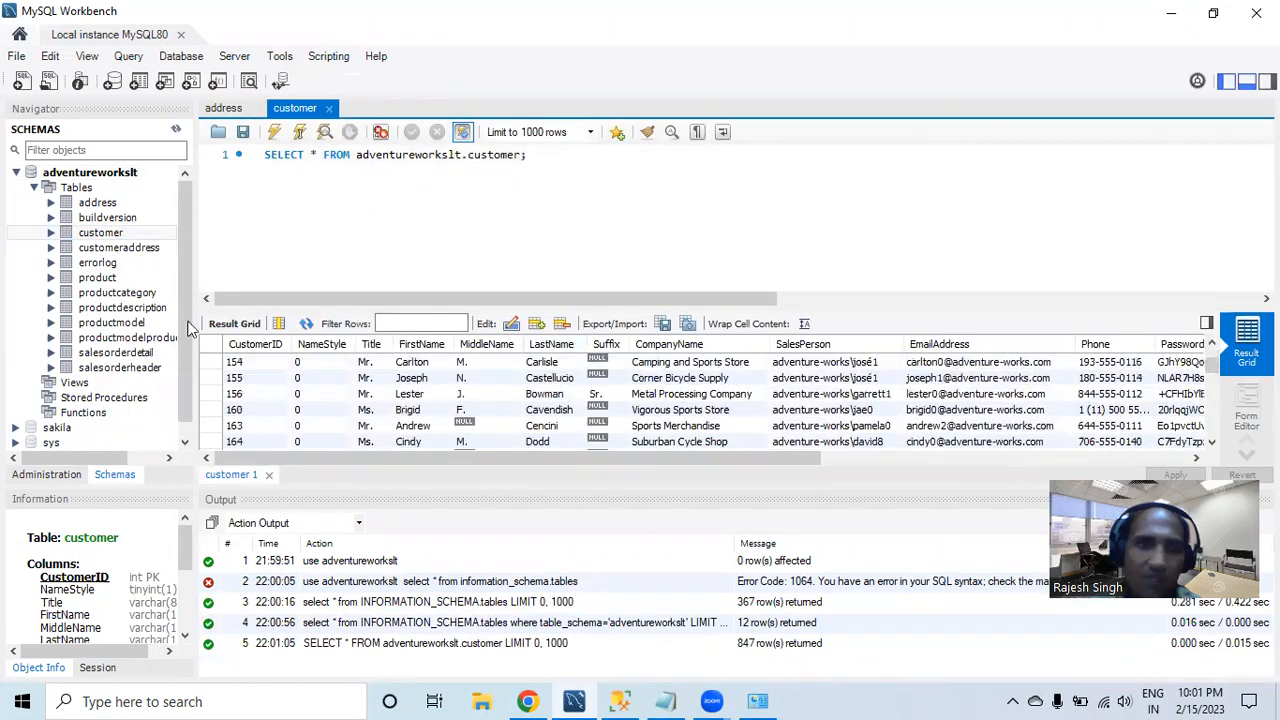
- Select the rows of the salesorderheader table with the 1000-row limit
right_click(115, 367)
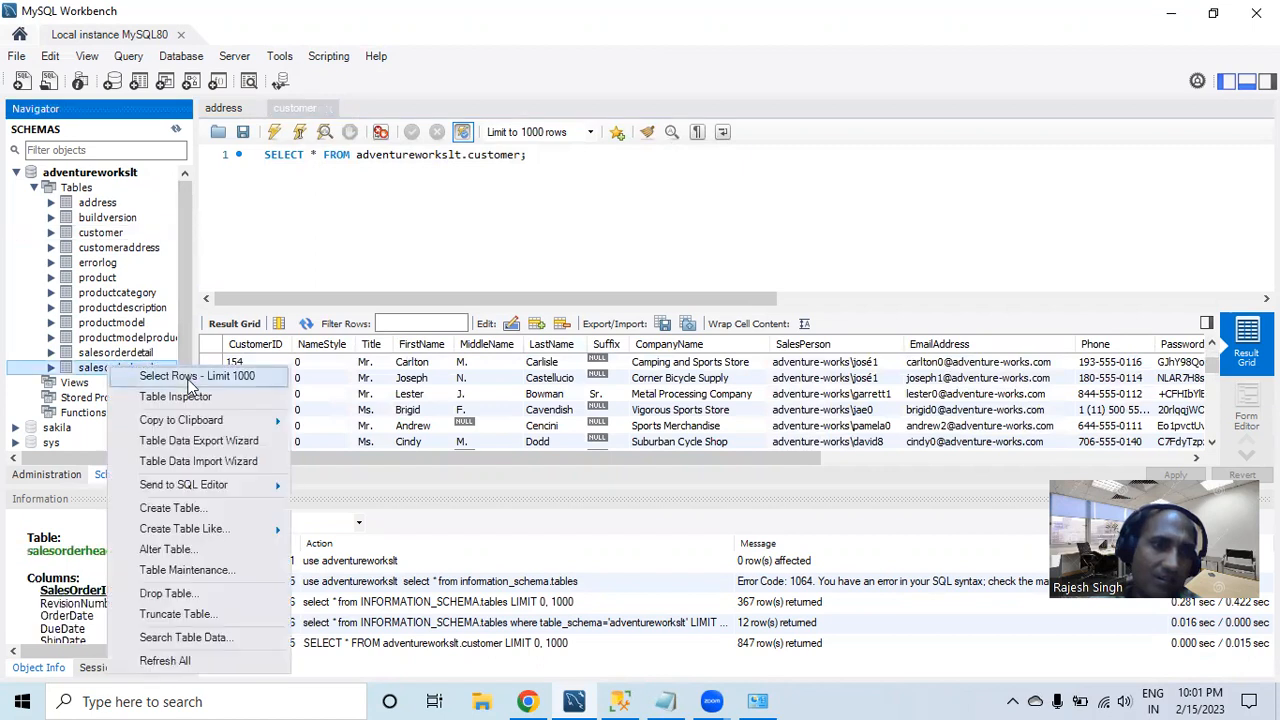
click(190, 380)
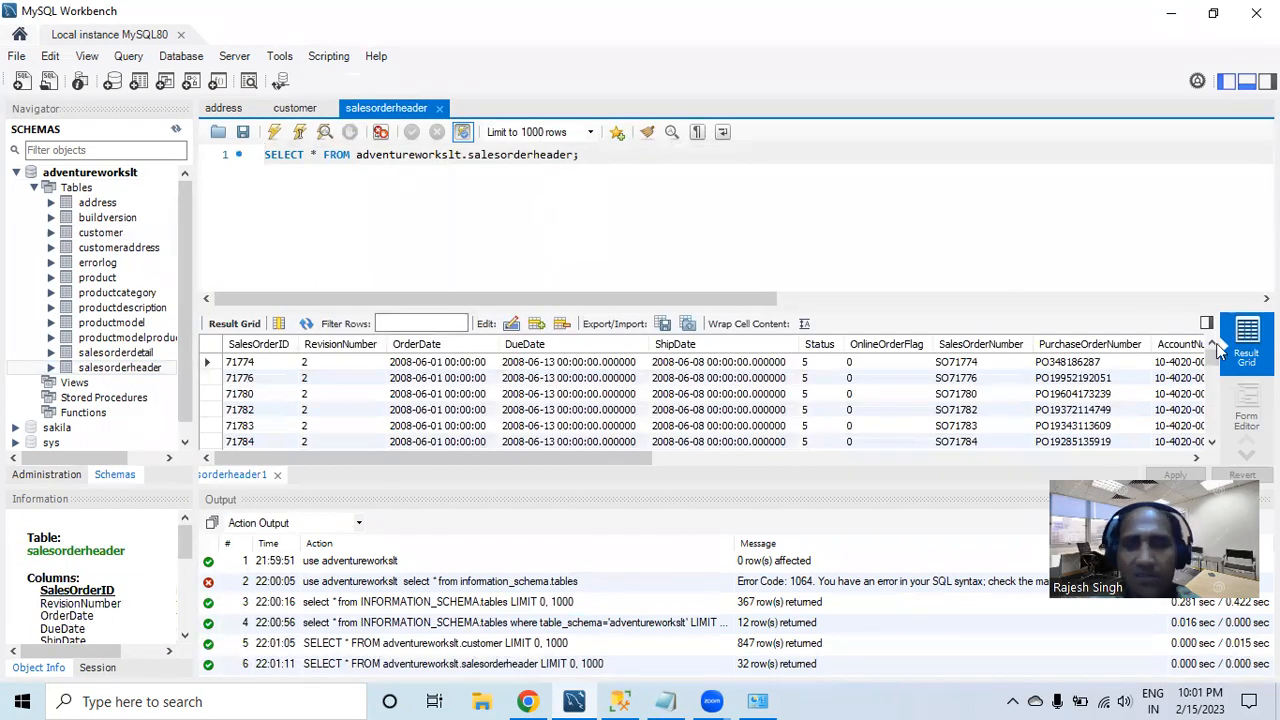